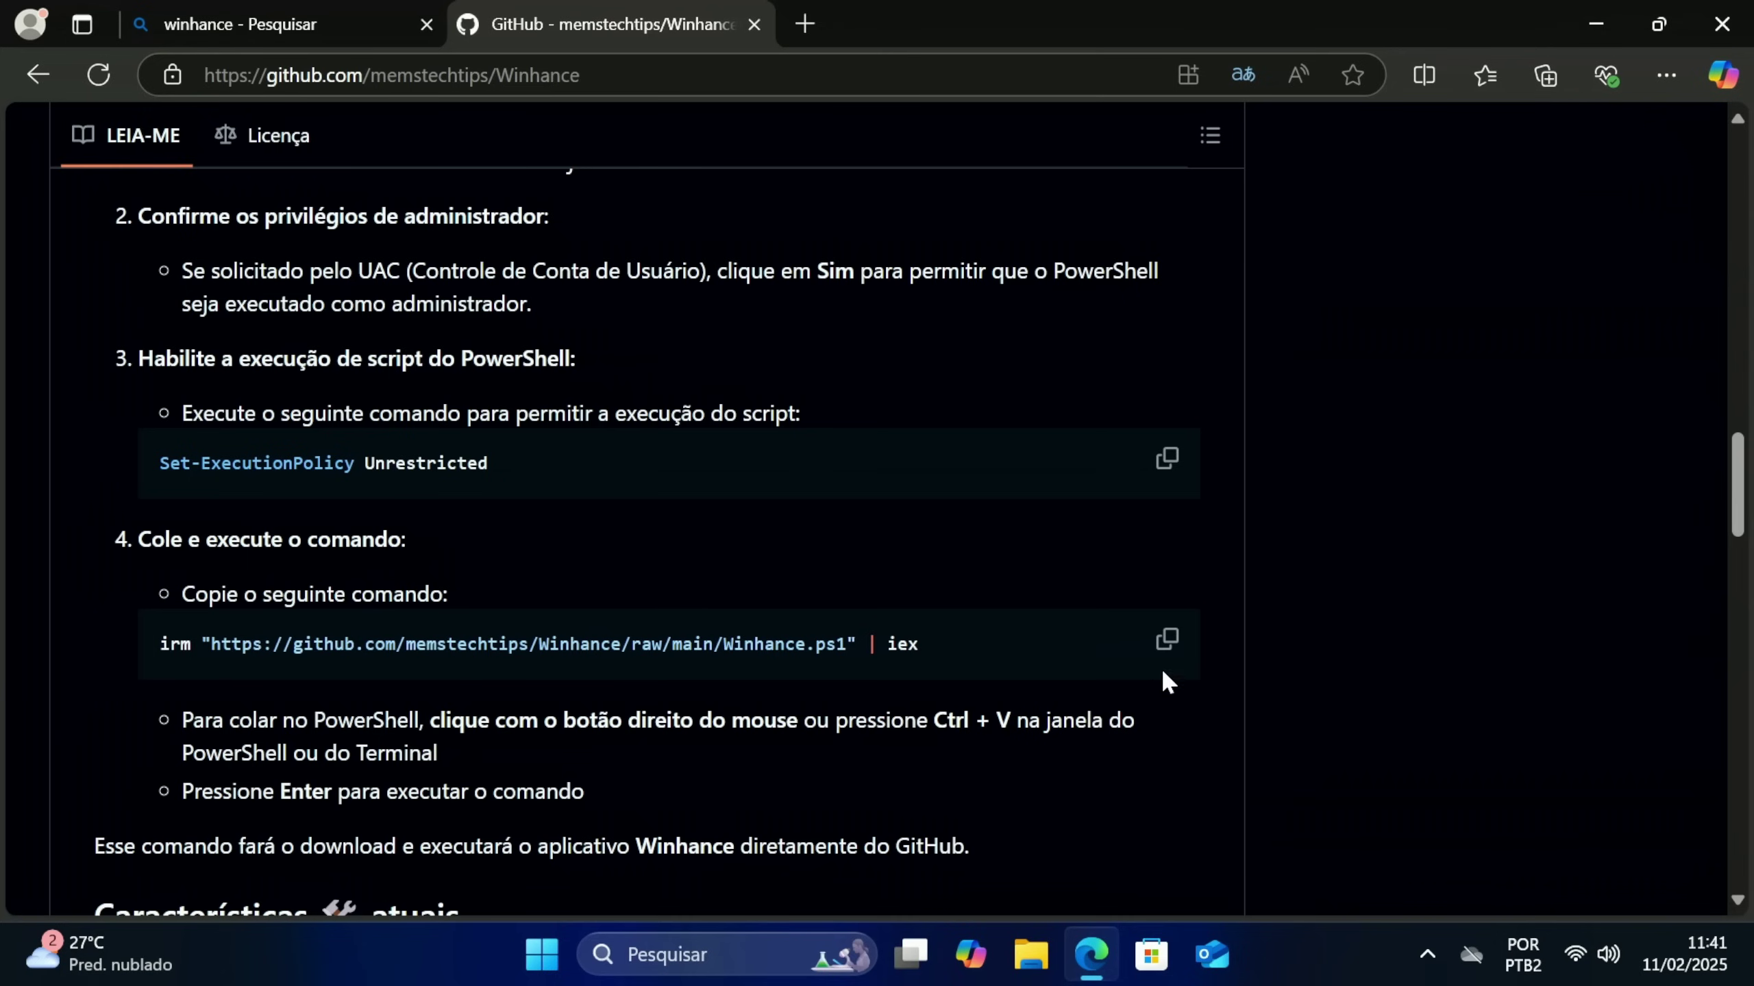
Copy the Winhance irm command from the GitHub page and open Windows PowerShell as administrator
{"action": "left_click", "coordinate": [1170, 648]}
{"action": "left_click", "coordinate": [1596, 24]}
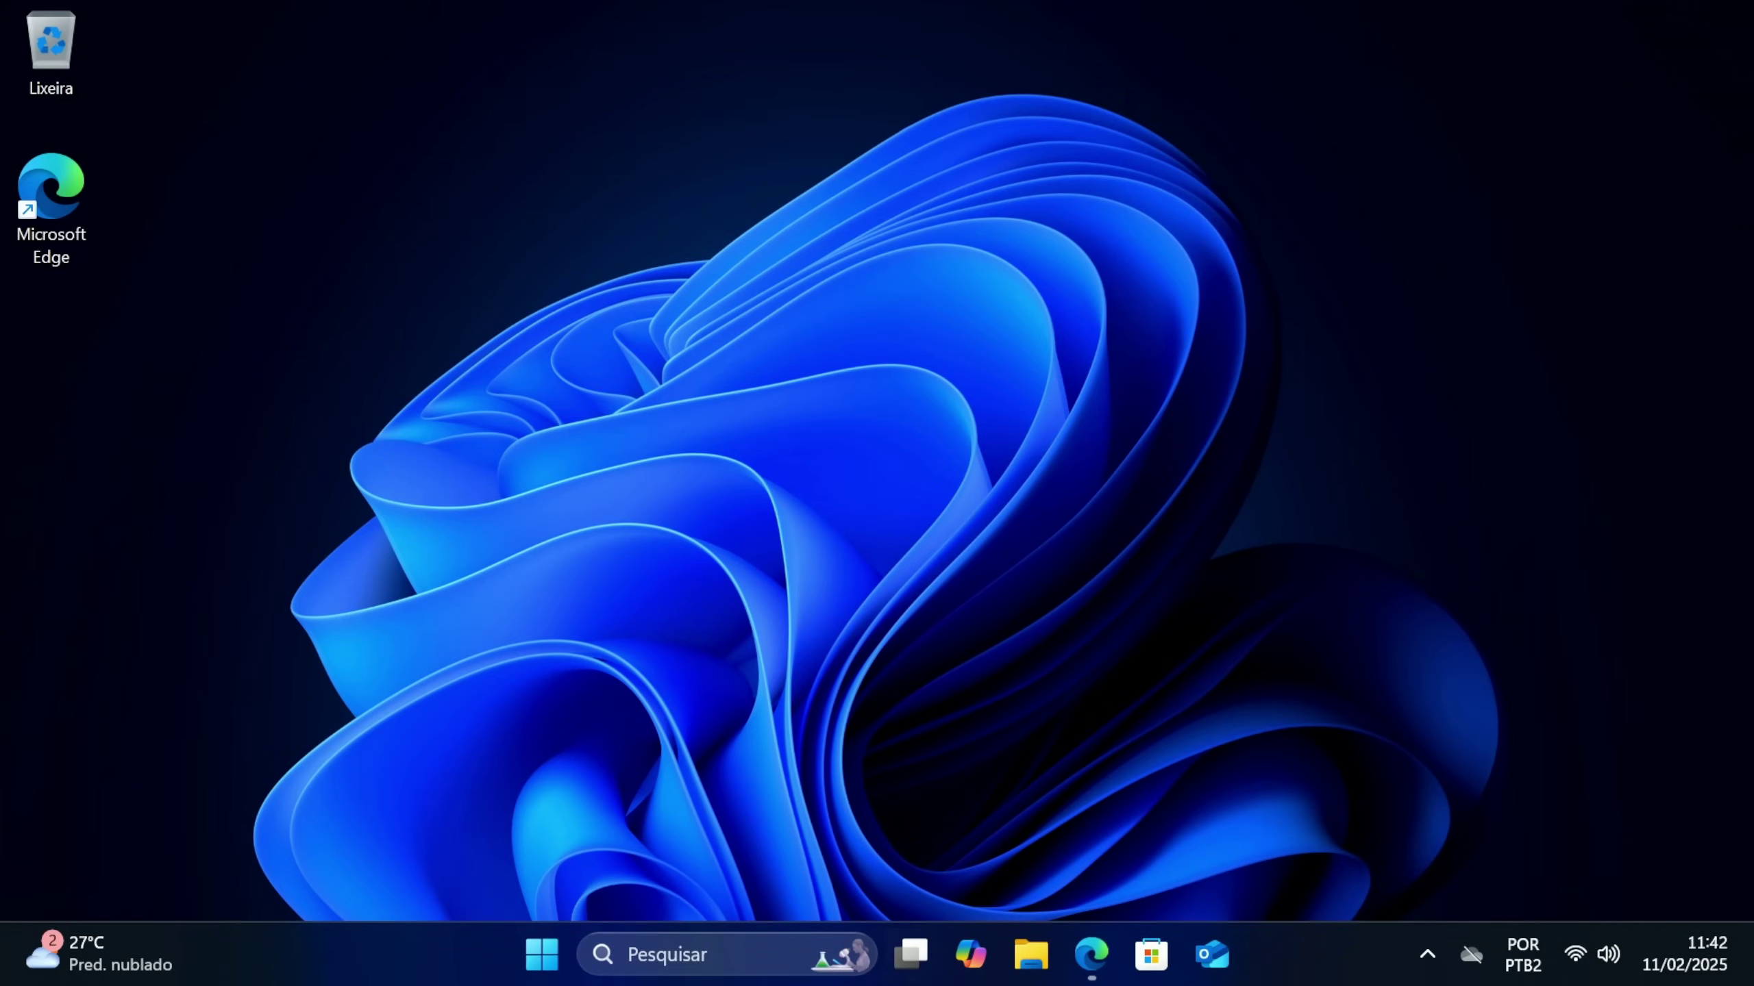
{"action": "left_click", "coordinate": [738, 962]}
{"action": "type", "text": "powe"}
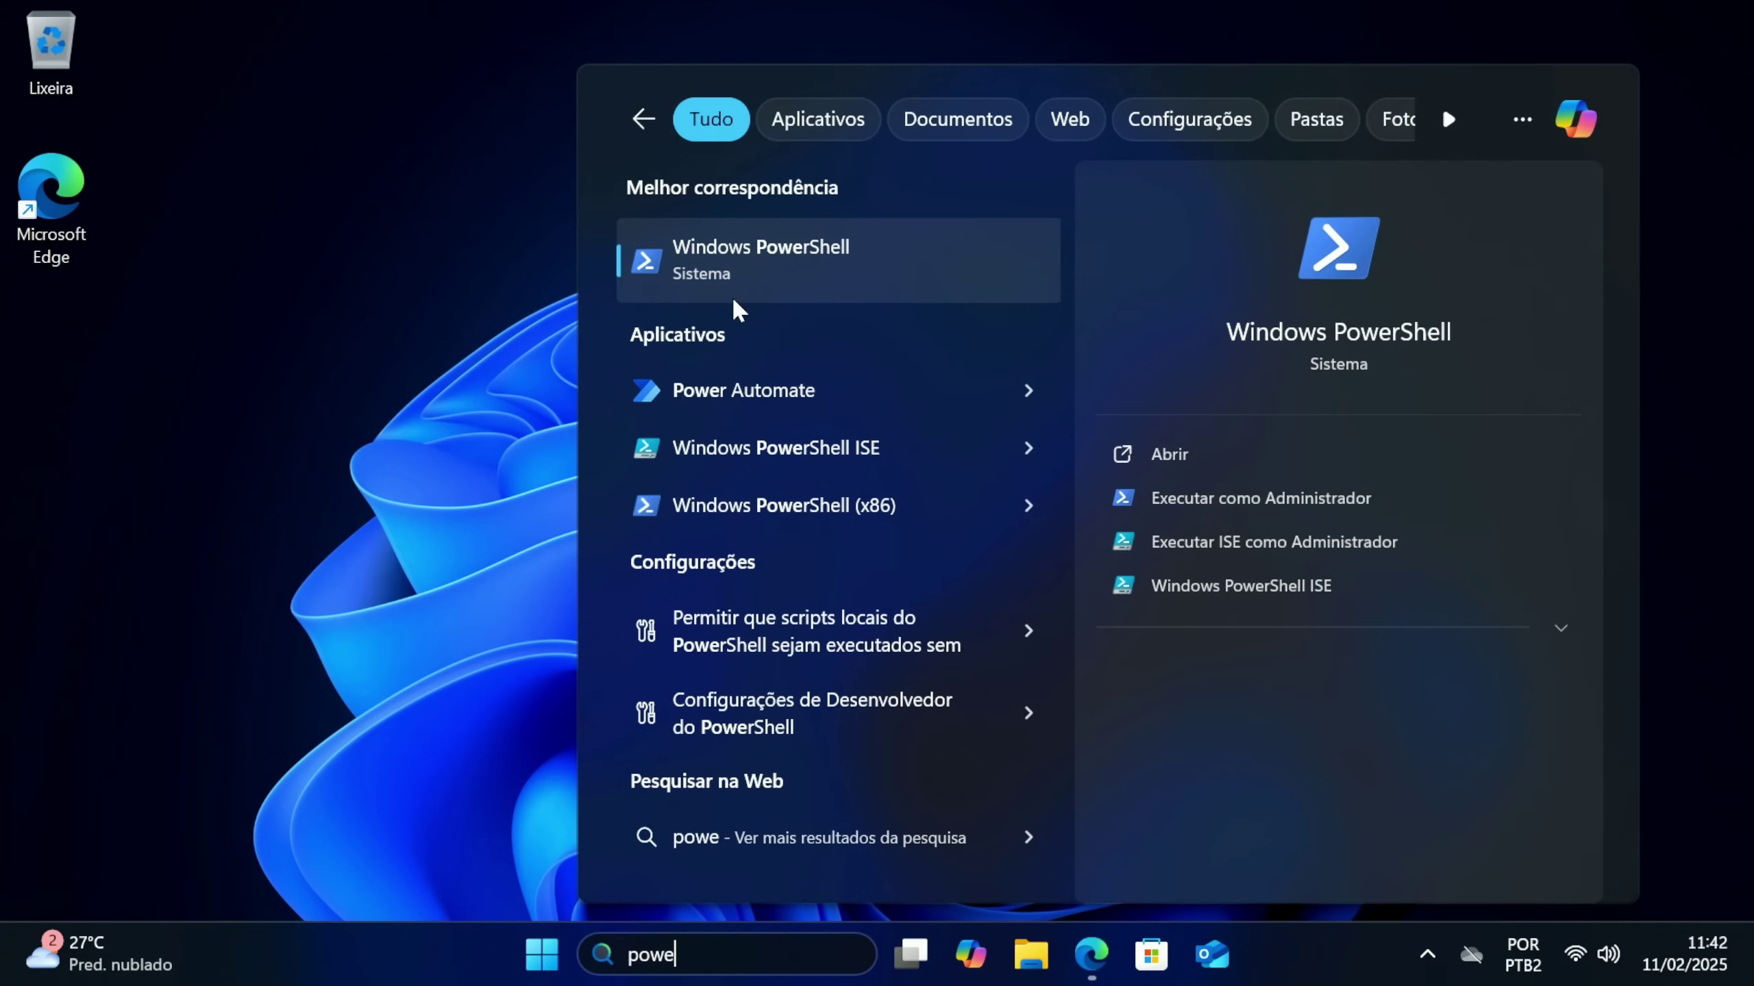
{"action": "left_click", "coordinate": [1233, 511]}
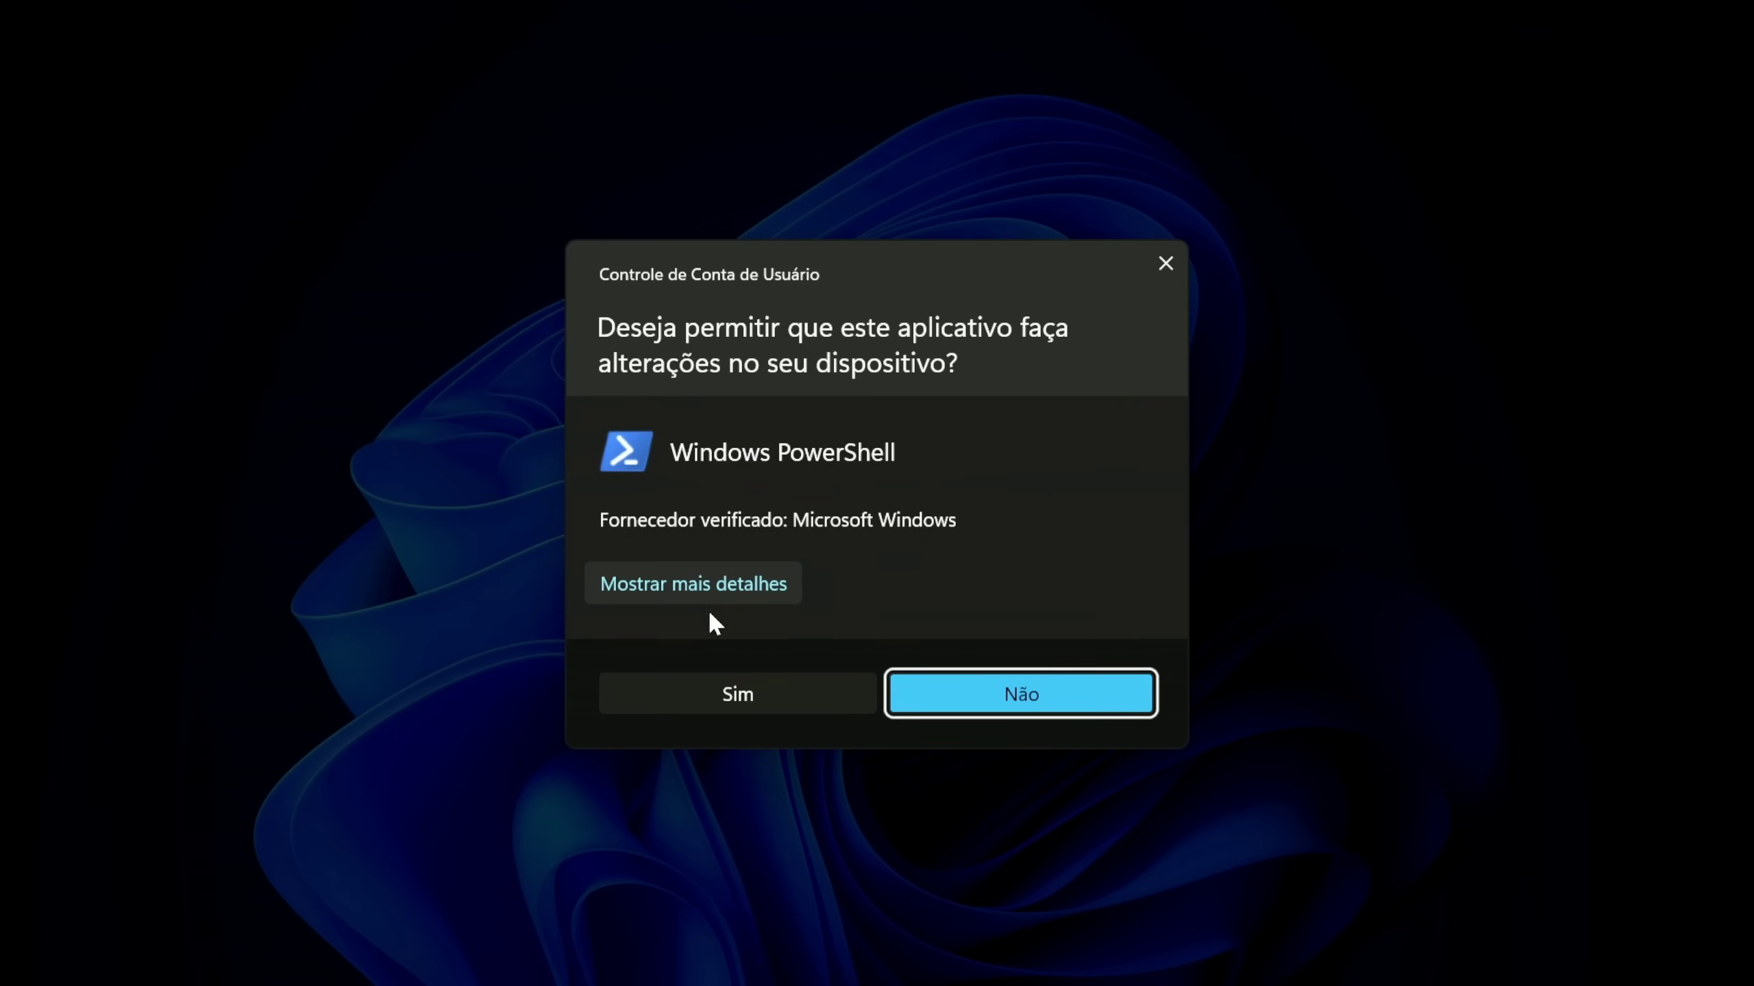
{"action": "left_click", "coordinate": [704, 696]}
{"action": "left_click_drag", "start_coordinate": [435, 69], "coordinate": [595, 117]}
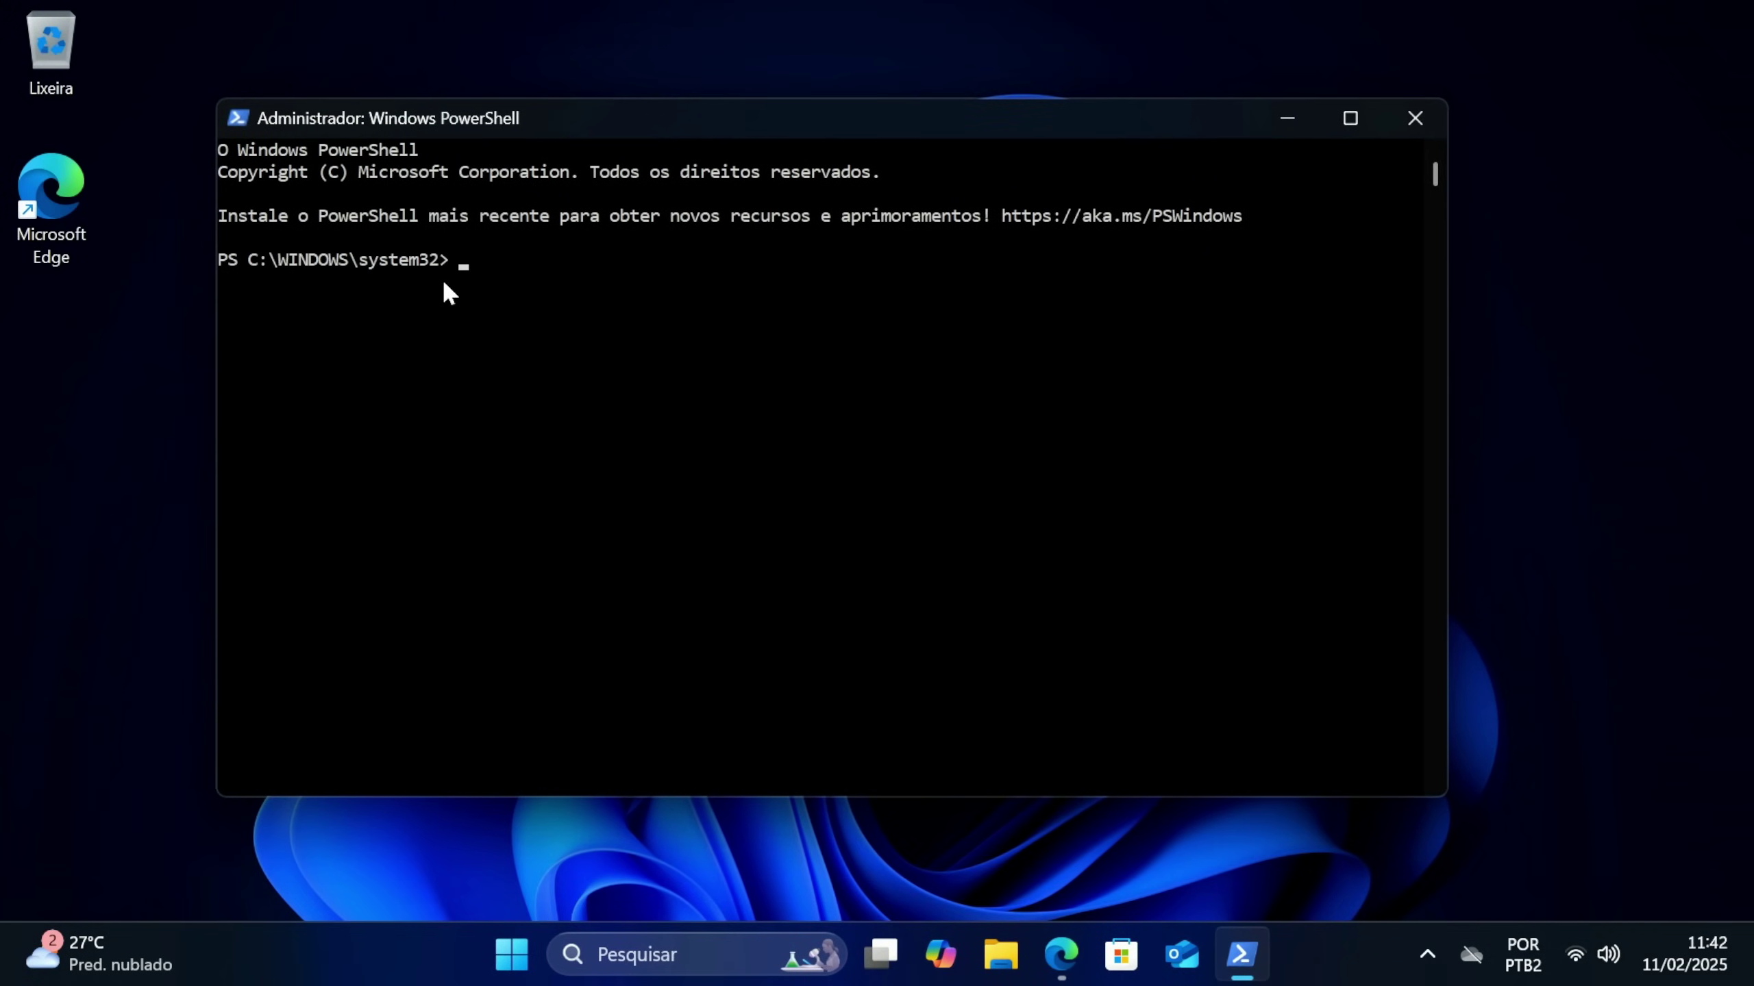
Run the copied Winhance command in PowerShell, agree to the important notice and dismiss the backup information
{"action": "right_click", "coordinate": [510, 297]}
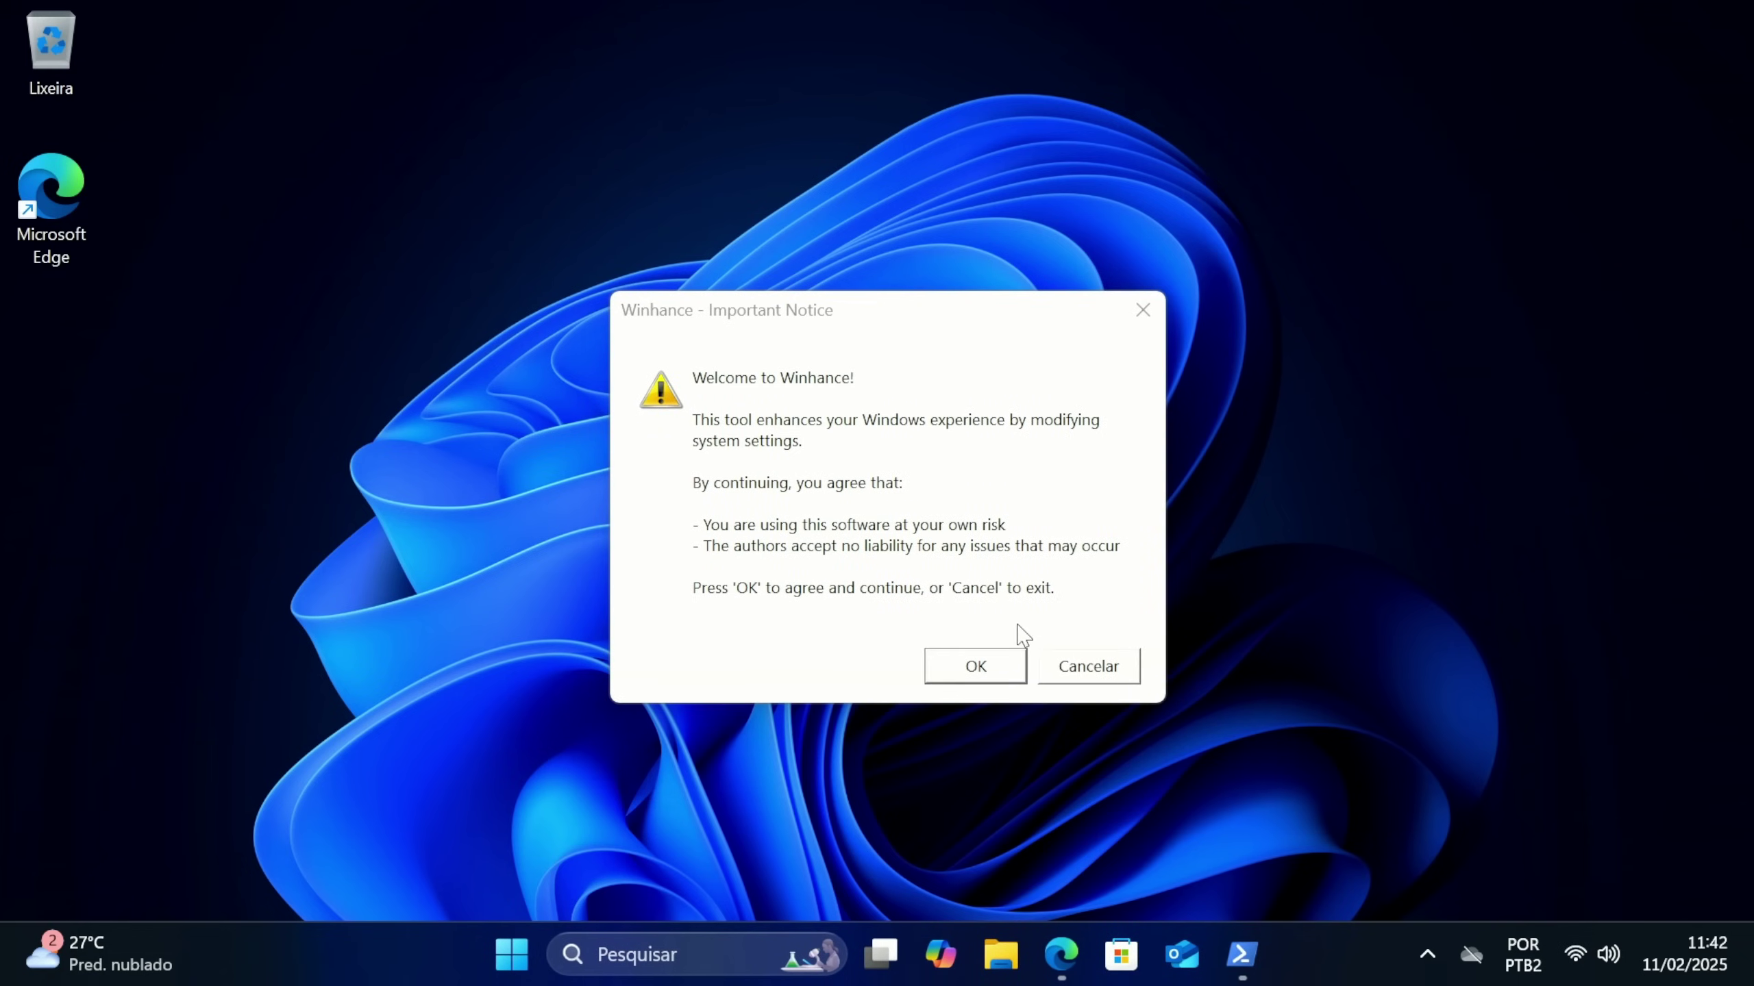
{"action": "left_click", "coordinate": [973, 667]}
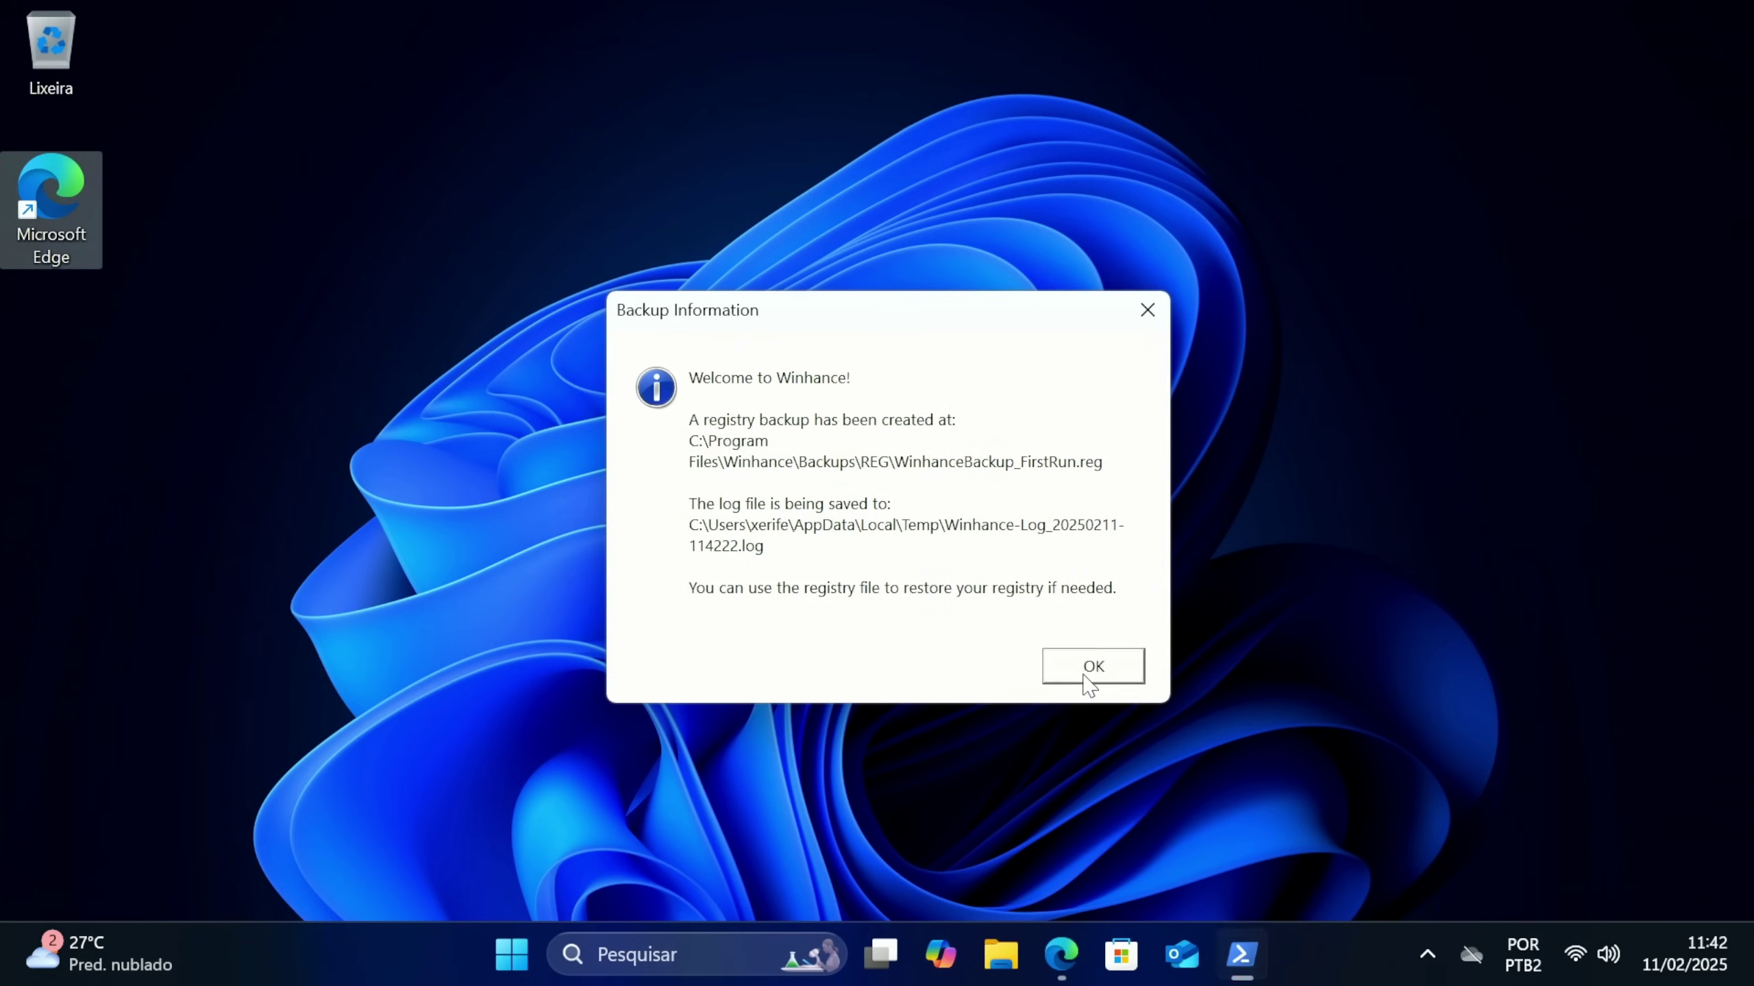
{"action": "left_click", "coordinate": [1088, 664]}
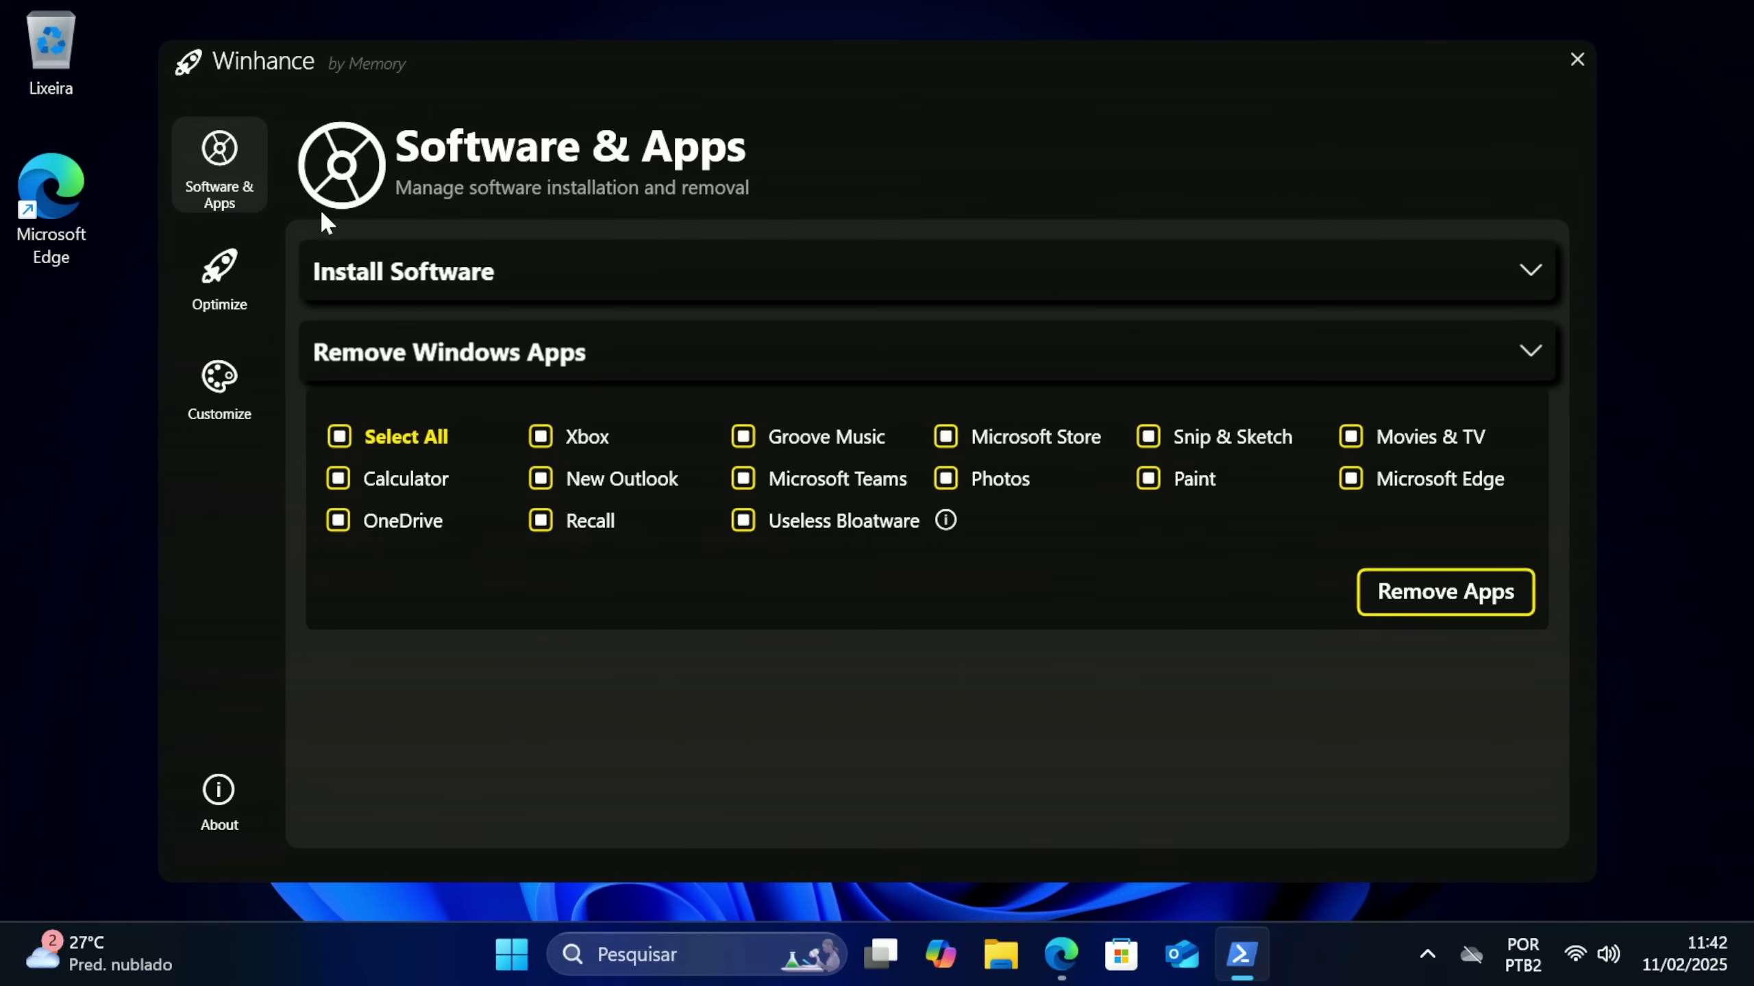
Review the programs offered under Install Software and return to the Remove Windows Apps options
{"action": "left_click", "coordinate": [422, 280]}
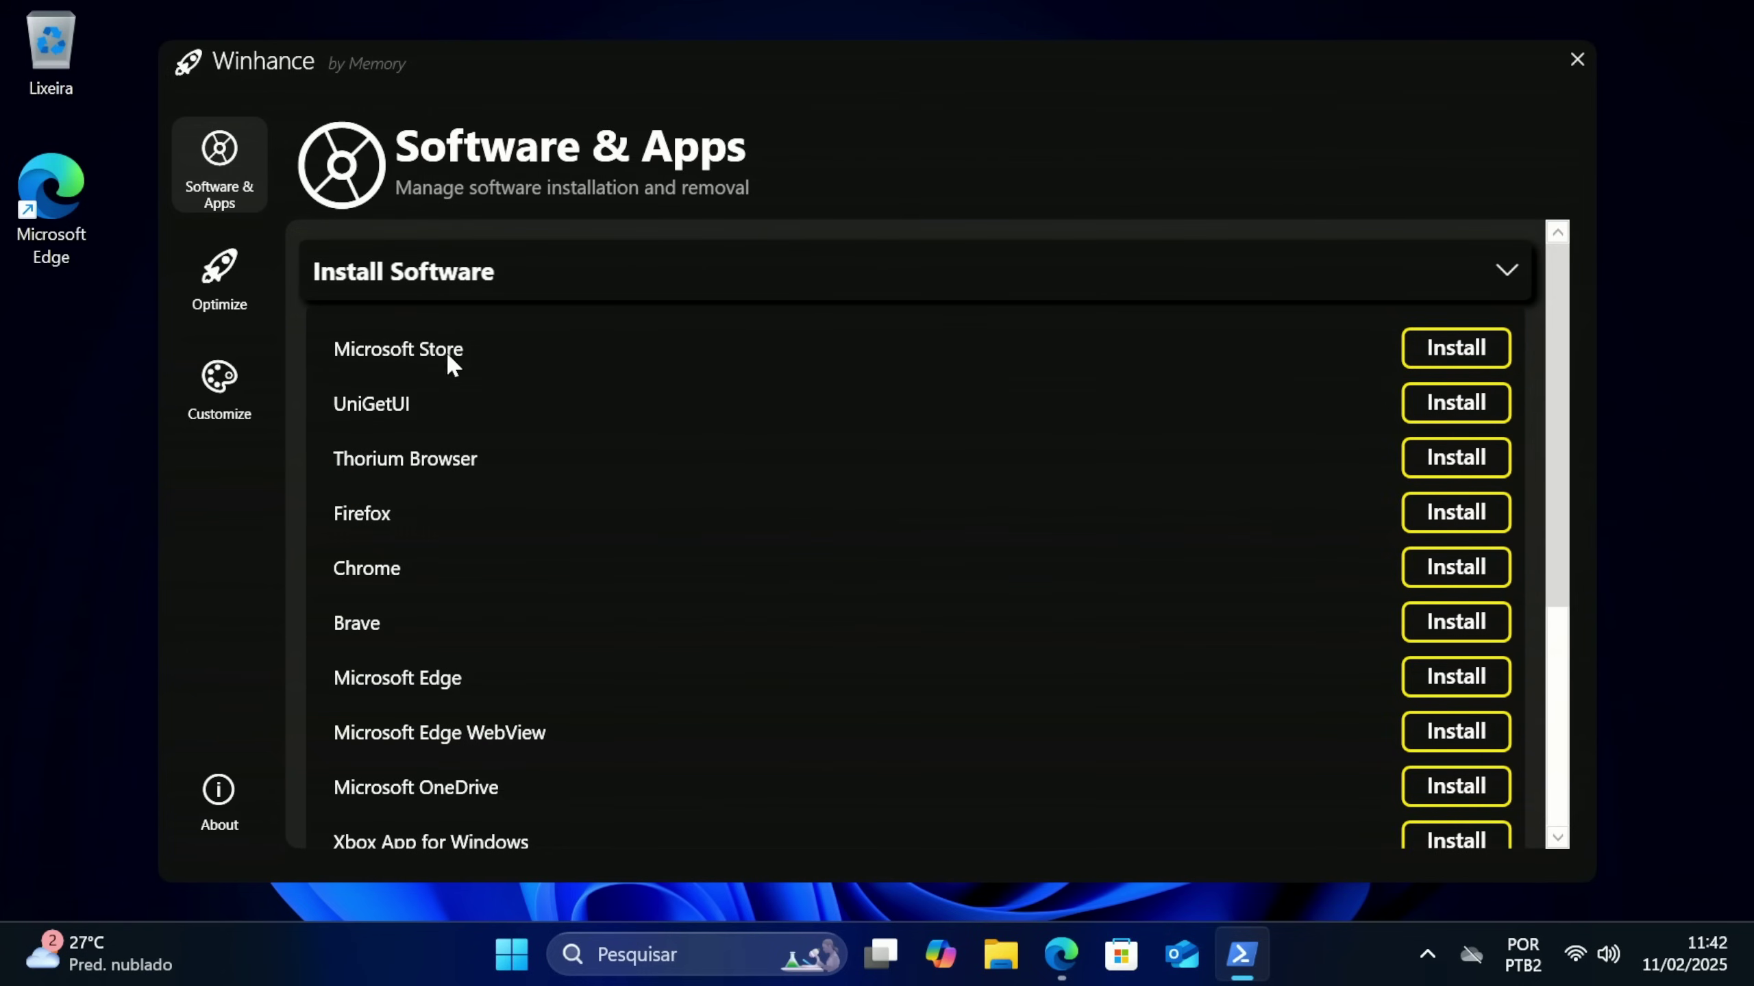
{"action": "scroll", "coordinate": [552, 490], "scroll_direction": "down", "scroll_amount": 3}
{"action": "scroll", "coordinate": [573, 565], "scroll_direction": "up", "scroll_amount": 1}
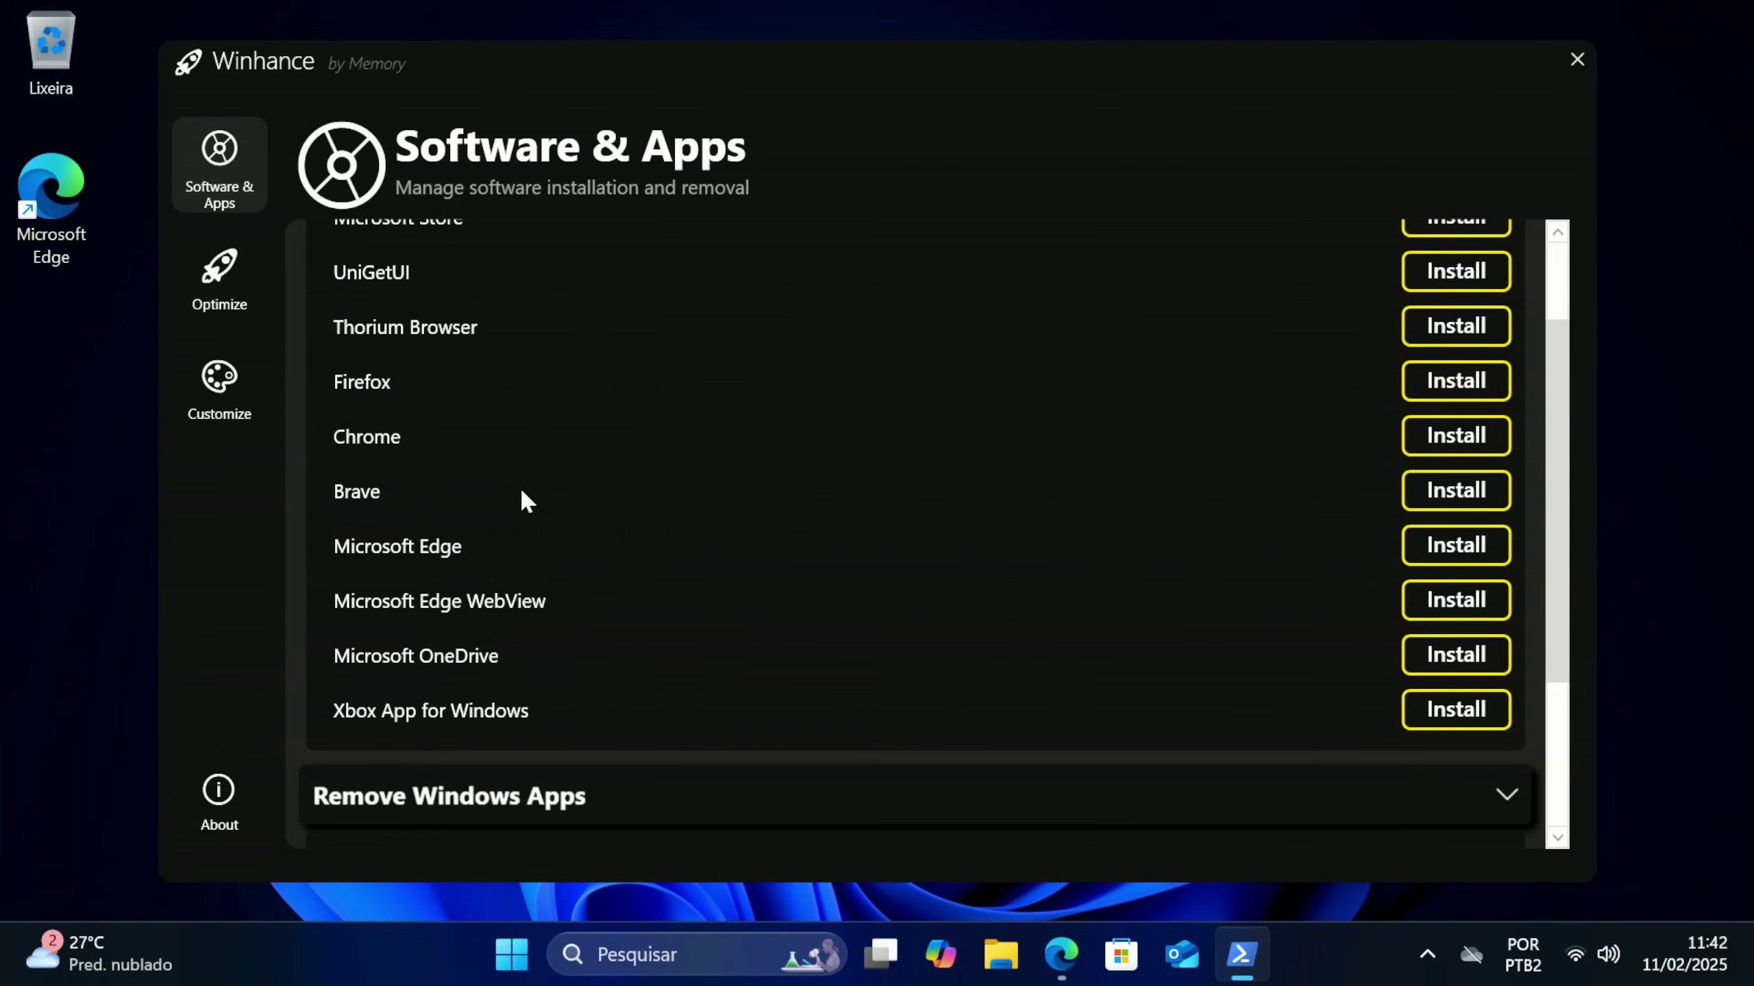
{"action": "scroll", "coordinate": [544, 487], "scroll_direction": "up", "scroll_amount": 2}
{"action": "left_click", "coordinate": [525, 283]}
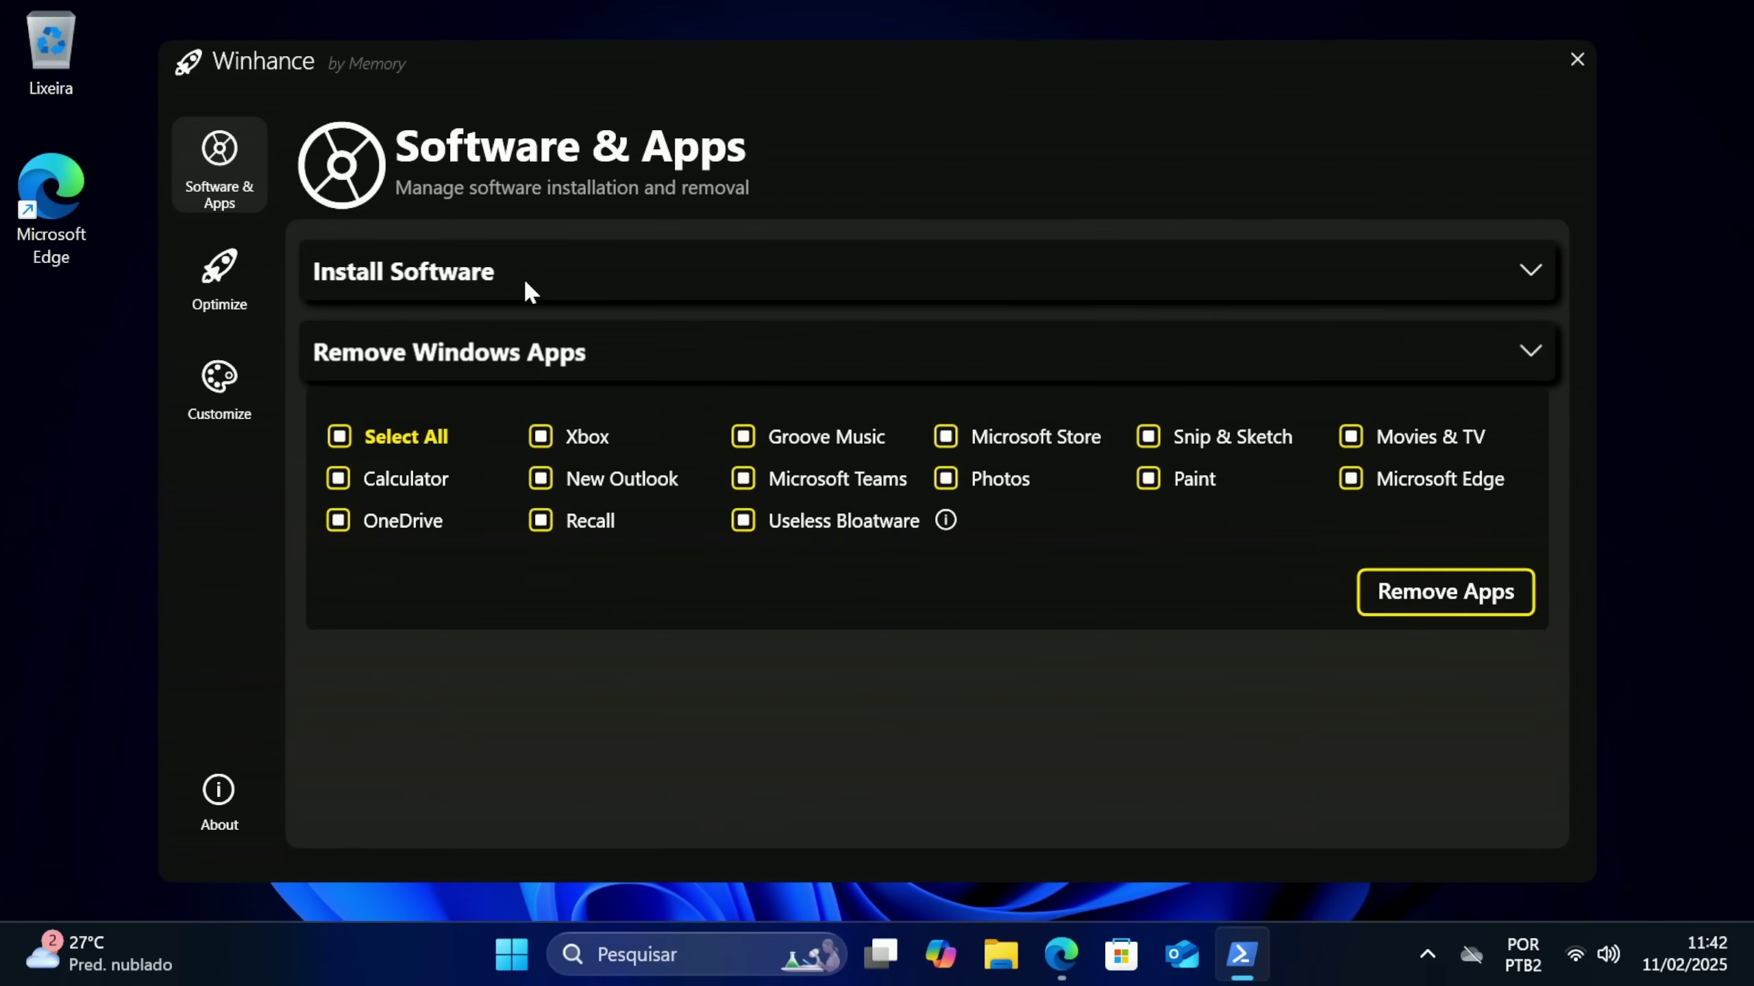
{"action": "left_click", "coordinate": [427, 353]}
{"action": "left_click", "coordinate": [425, 354]}
Look through the full list of installed Windows apps before removing any
{"action": "left_click", "coordinate": [512, 954]}
{"action": "left_click", "coordinate": [1173, 224]}
{"action": "scroll", "coordinate": [608, 516], "scroll_direction": "down", "scroll_amount": 10}
{"action": "scroll", "coordinate": [621, 529], "scroll_direction": "down", "scroll_amount": 10}
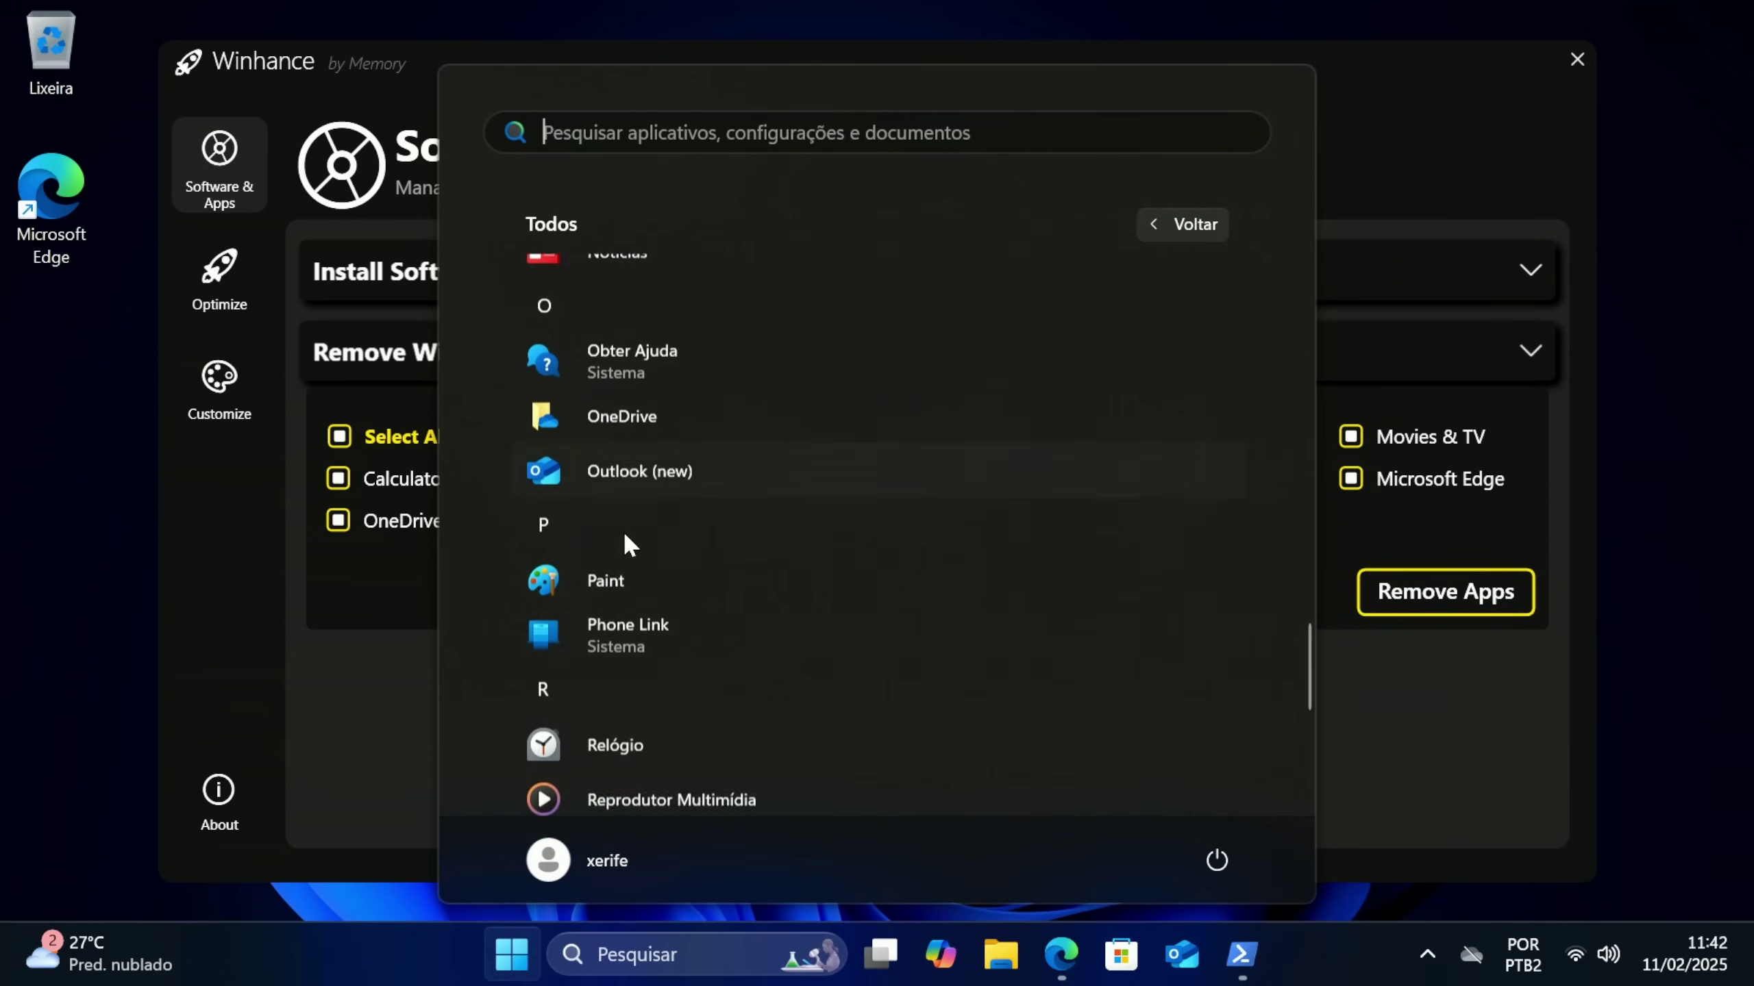
{"action": "left_click", "coordinate": [1463, 215]}
Mark every listed Windows app except Microsoft Store for removal and start removing them, approving the Microsoft Edge removal
{"action": "left_click", "coordinate": [393, 435]}
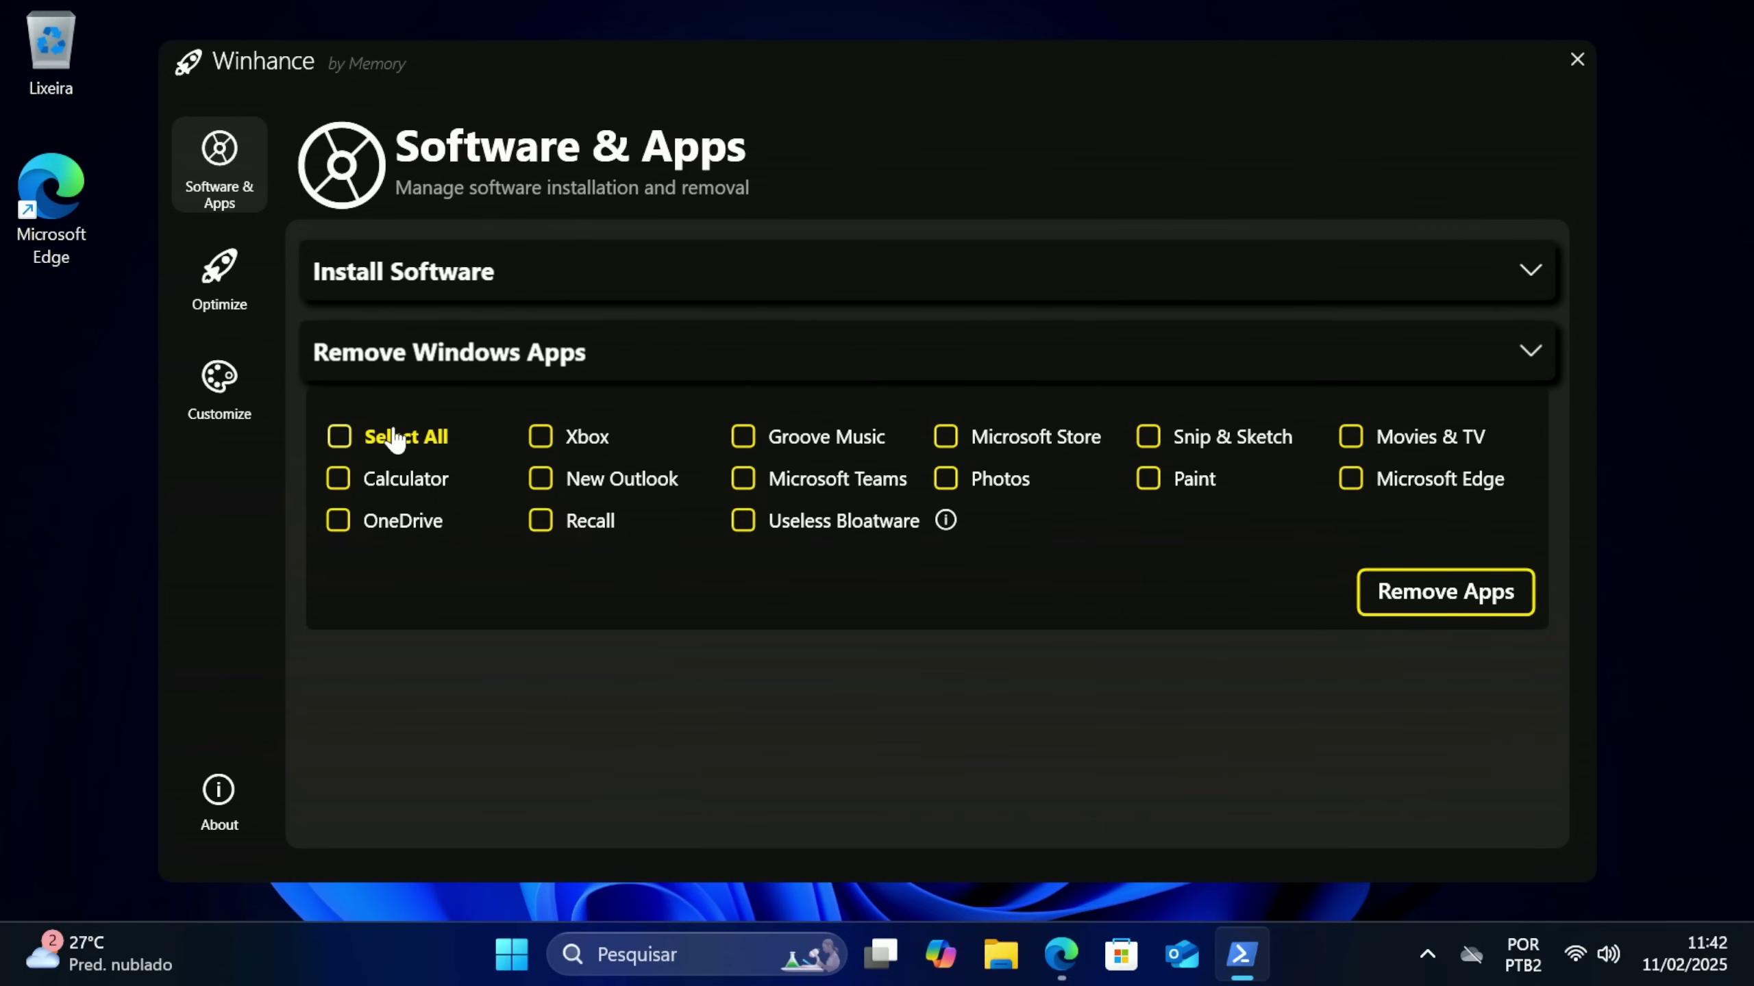
{"action": "left_click", "coordinate": [342, 439]}
{"action": "left_click", "coordinate": [342, 439]}
{"action": "left_click", "coordinate": [337, 442]}
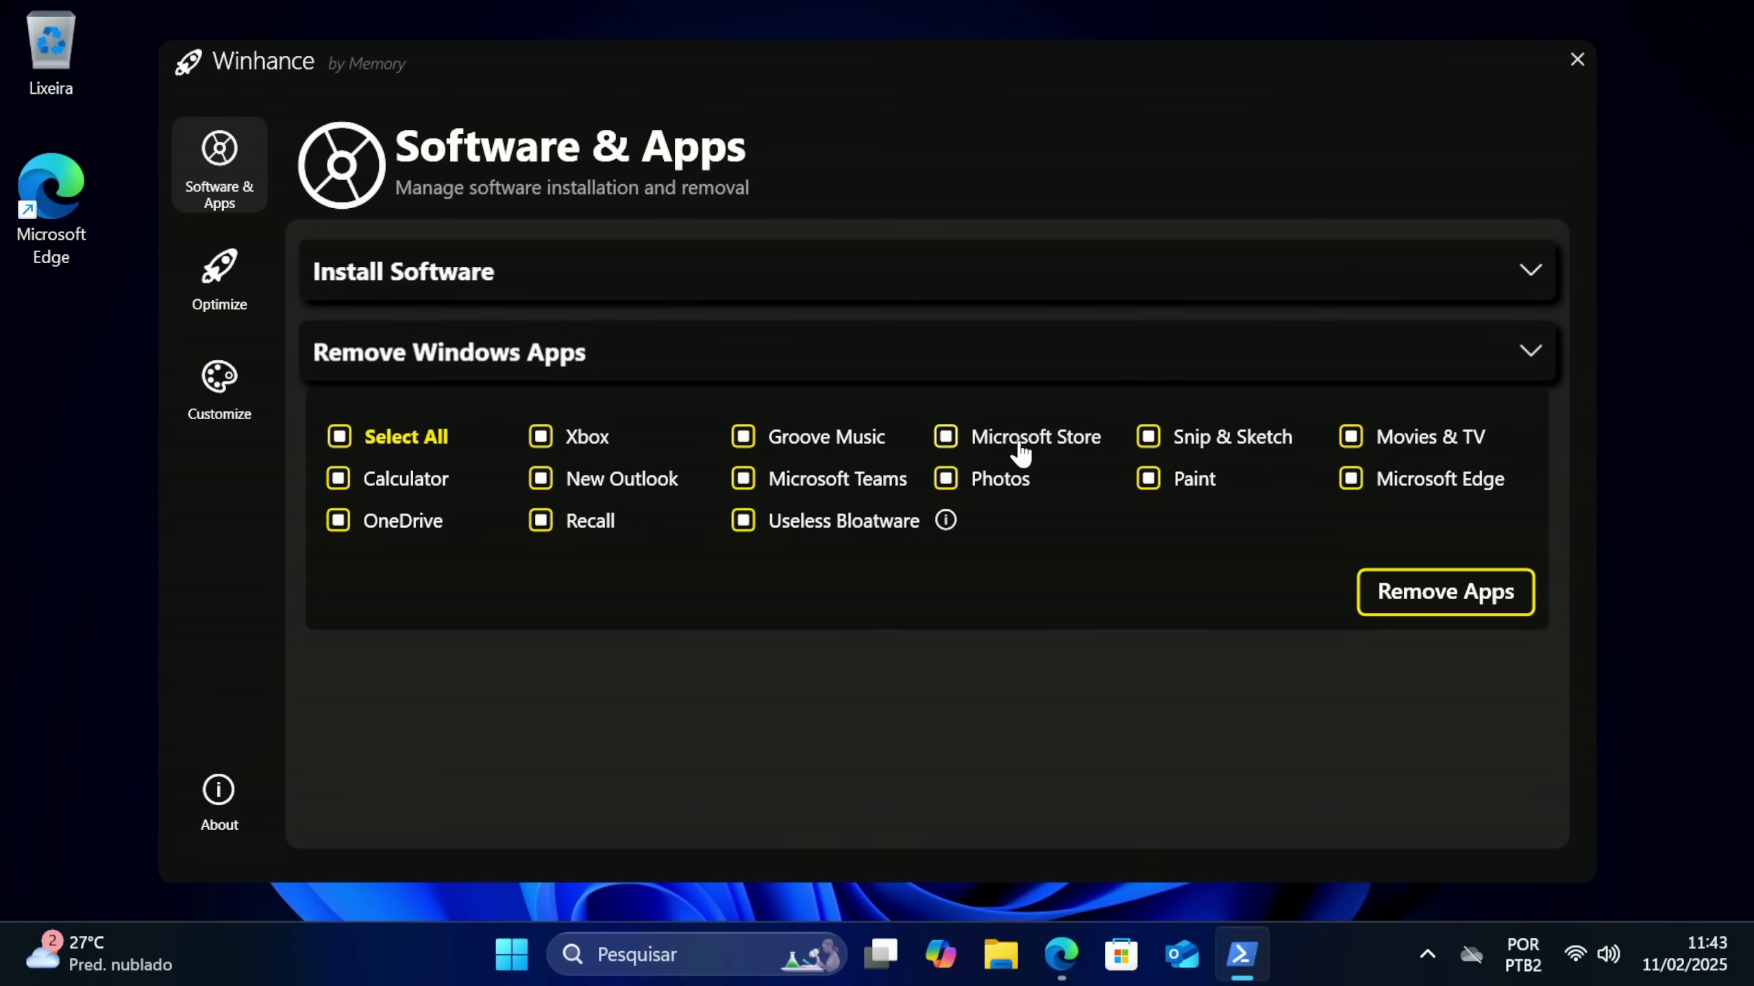
{"action": "left_click", "coordinate": [974, 440]}
{"action": "left_click", "coordinate": [1410, 592]}
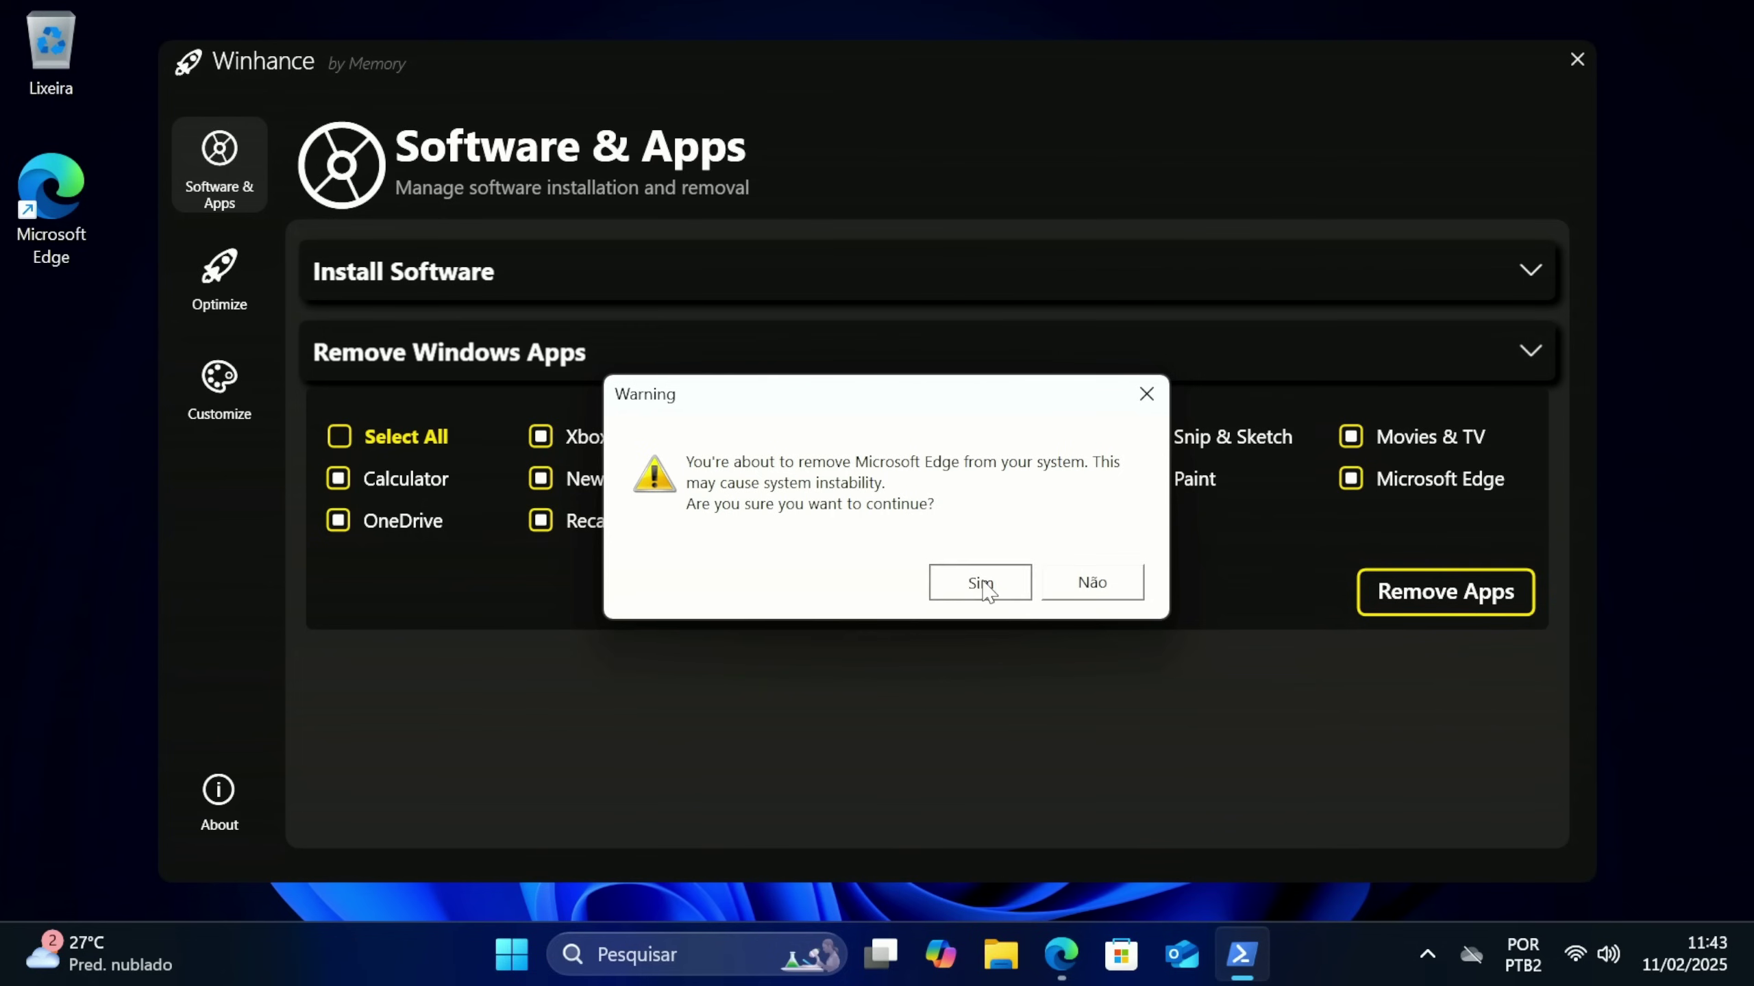
{"action": "left_click", "coordinate": [981, 586]}
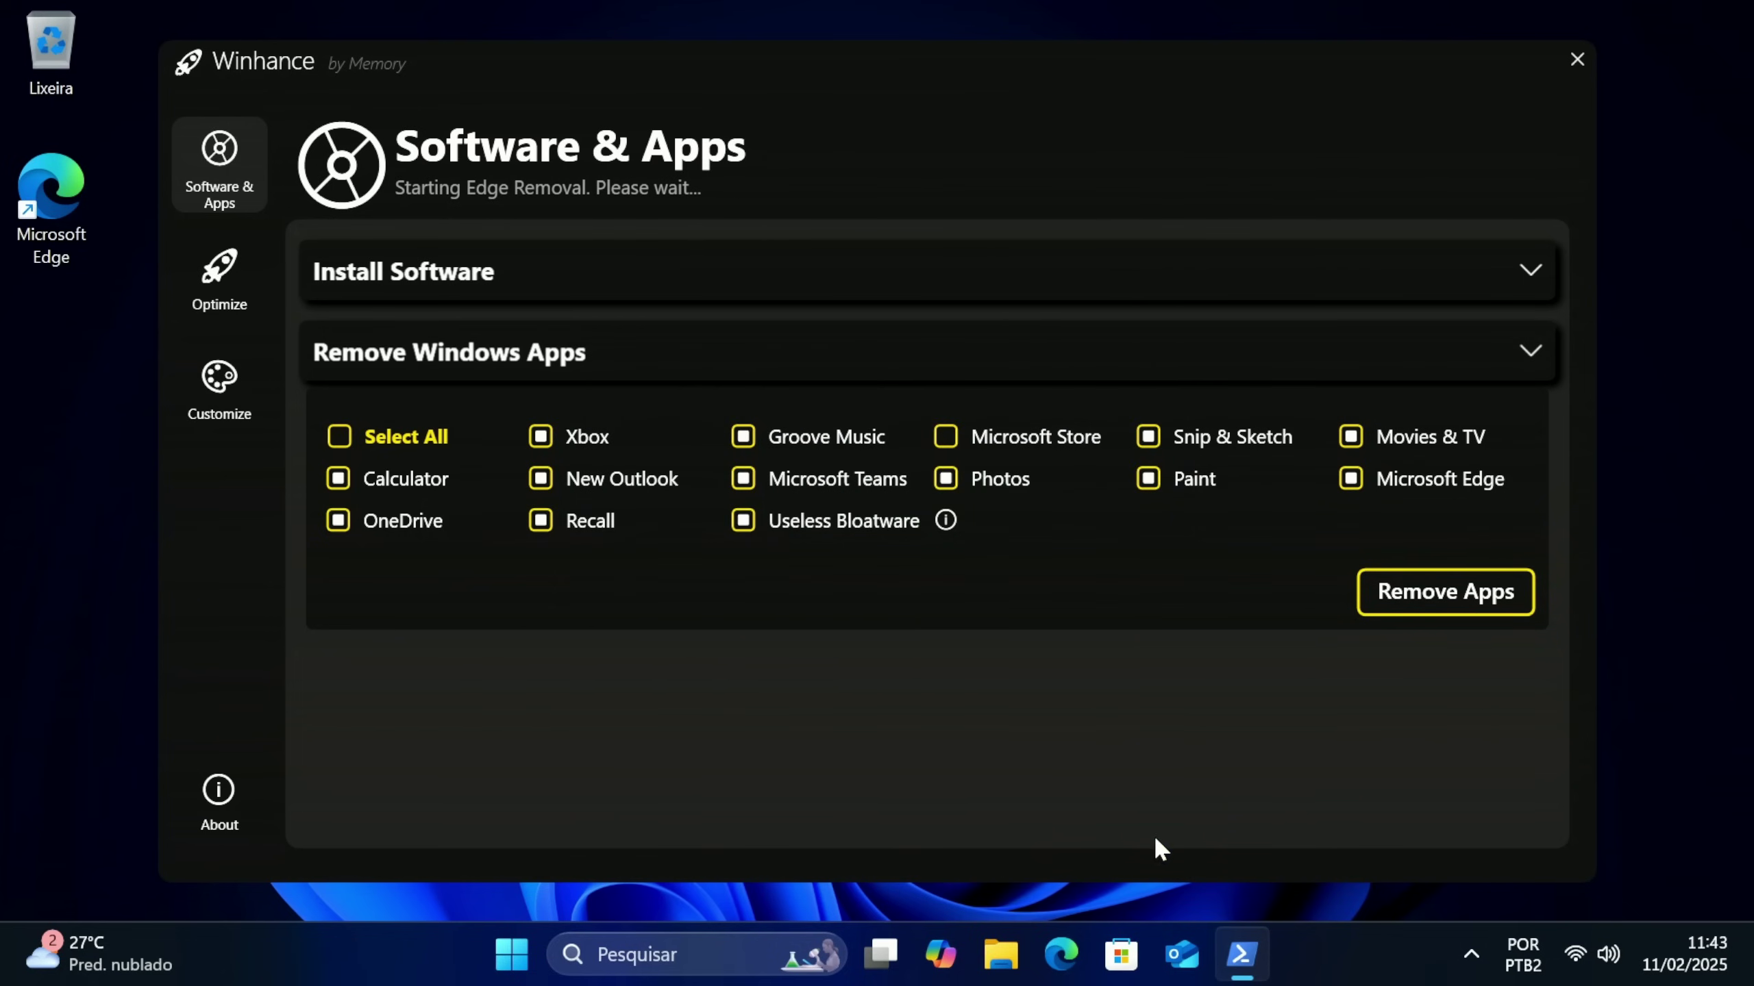
Examine the complete list of installed apps to check the progress of the removal
{"action": "left_click", "coordinate": [529, 952]}
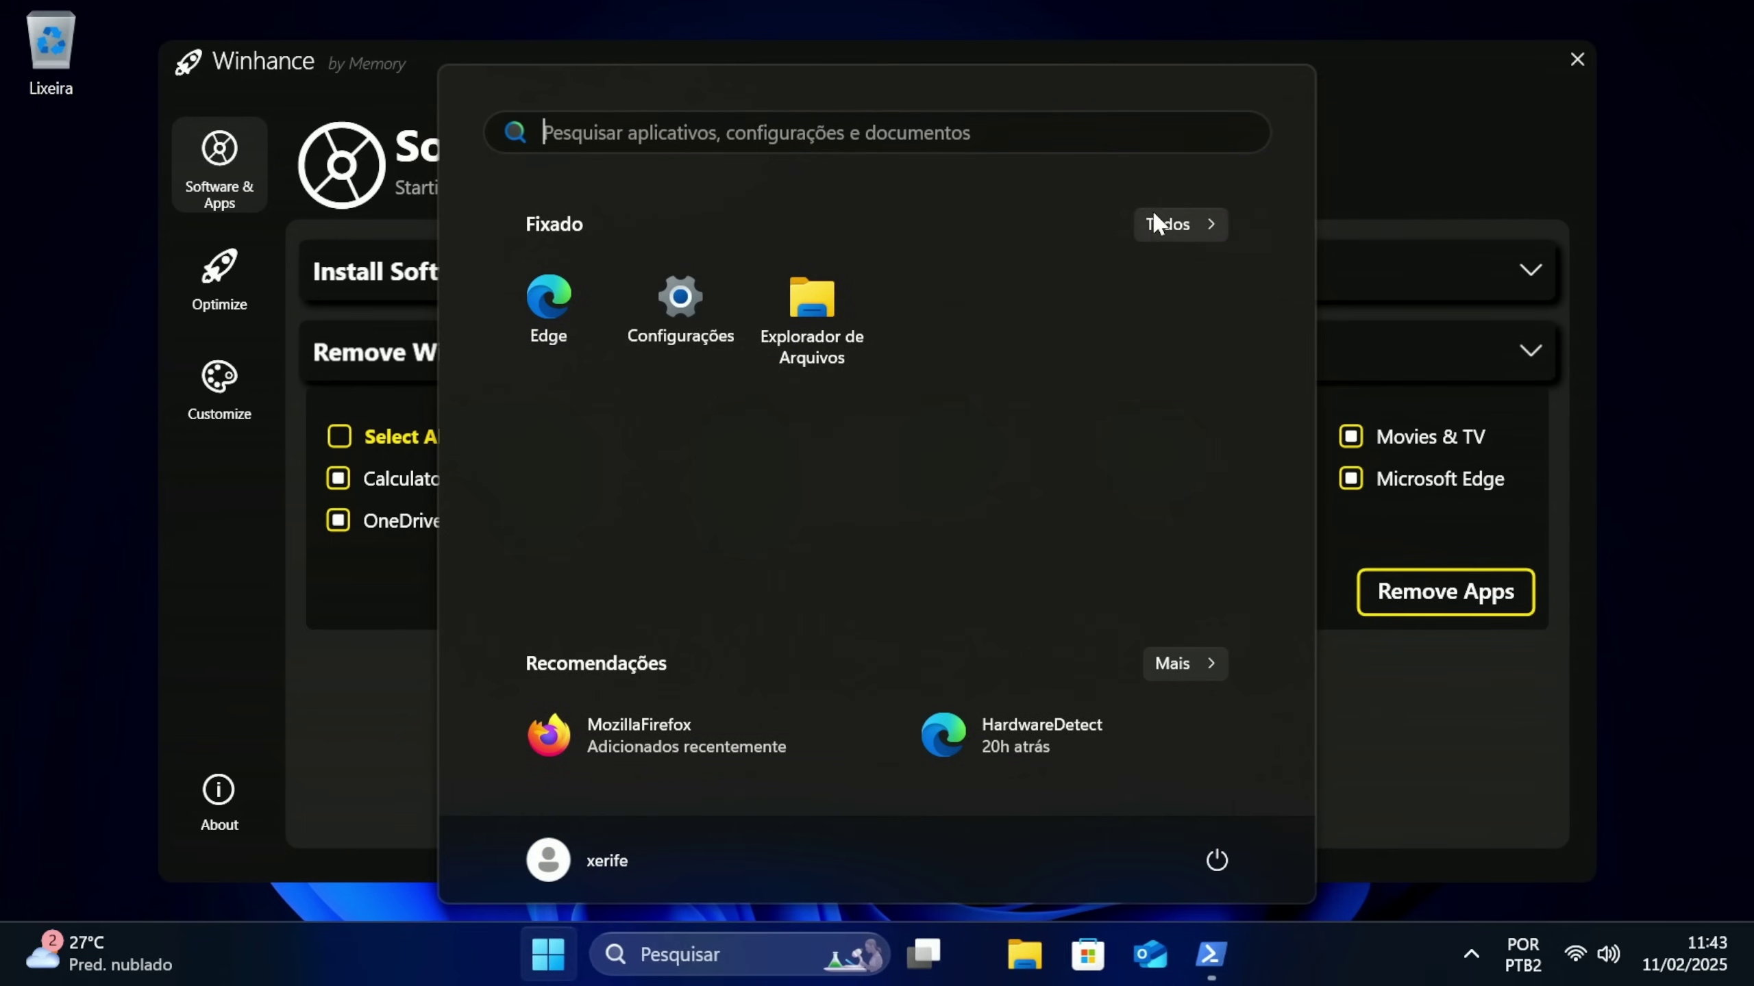
{"action": "left_click", "coordinate": [1154, 222]}
{"action": "scroll", "coordinate": [759, 491], "scroll_direction": "down", "scroll_amount": 5}
{"action": "scroll", "coordinate": [756, 507], "scroll_direction": "down", "scroll_amount": 8}
{"action": "scroll", "coordinate": [718, 533], "scroll_direction": "down", "scroll_amount": 8}
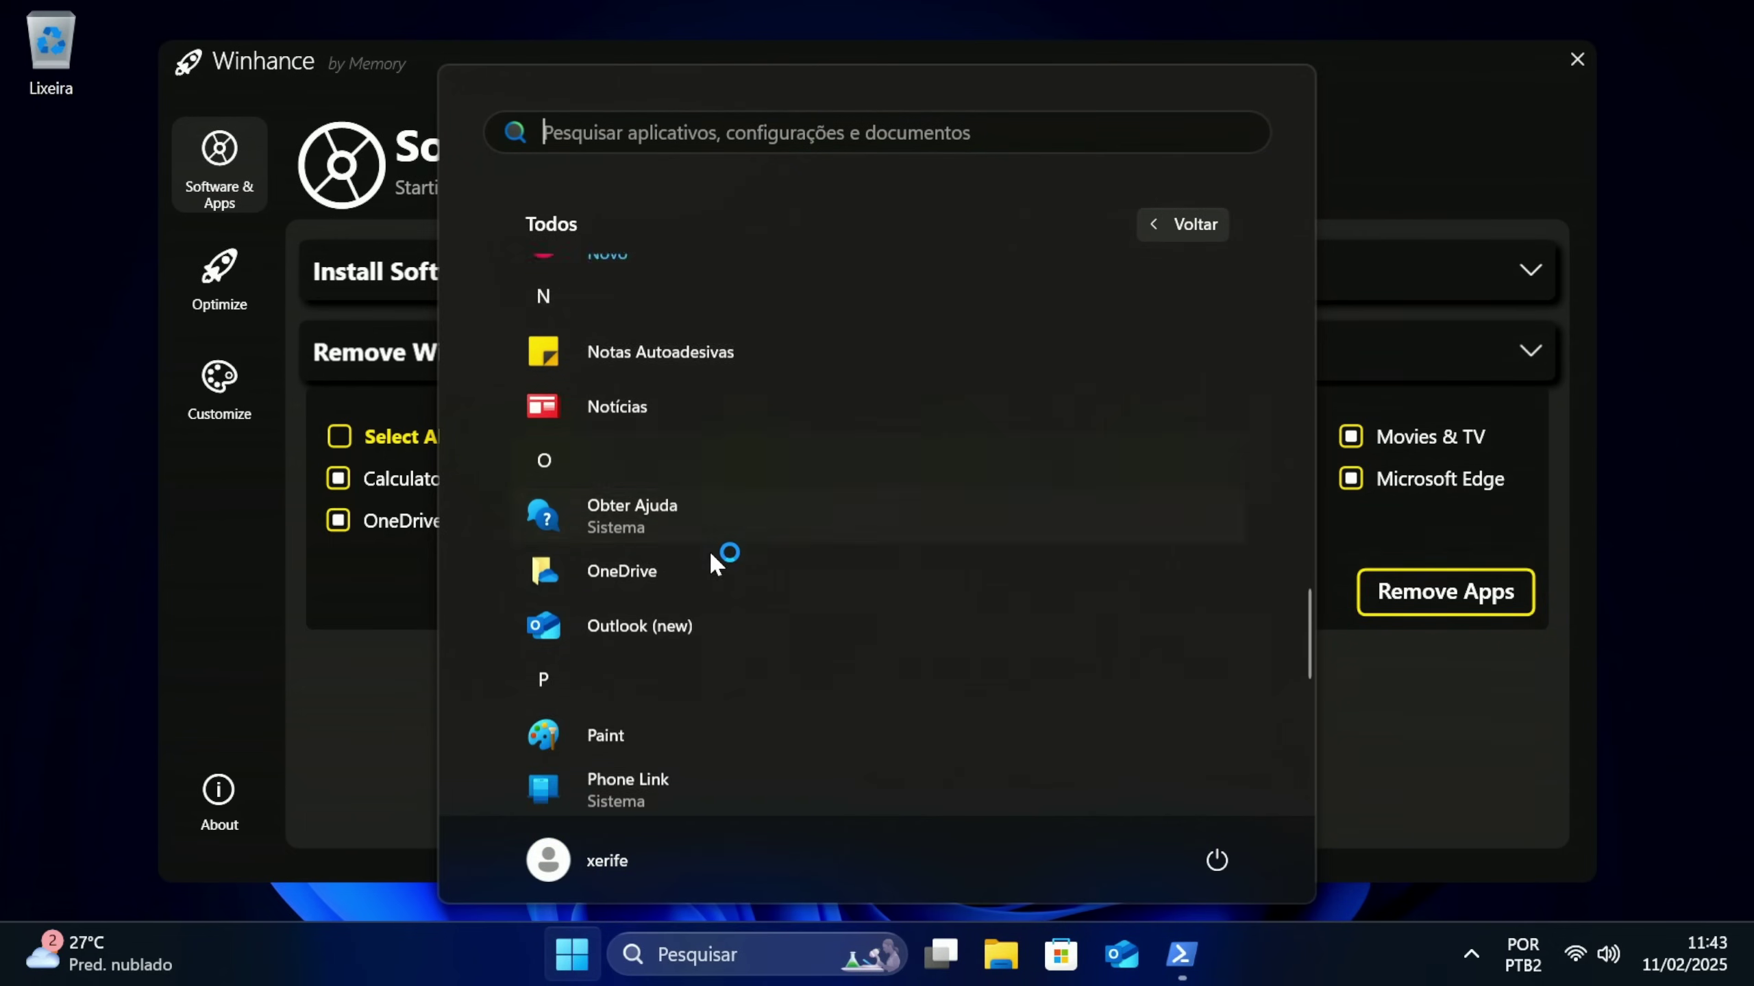
{"action": "scroll", "coordinate": [680, 546], "scroll_direction": "down", "scroll_amount": 3}
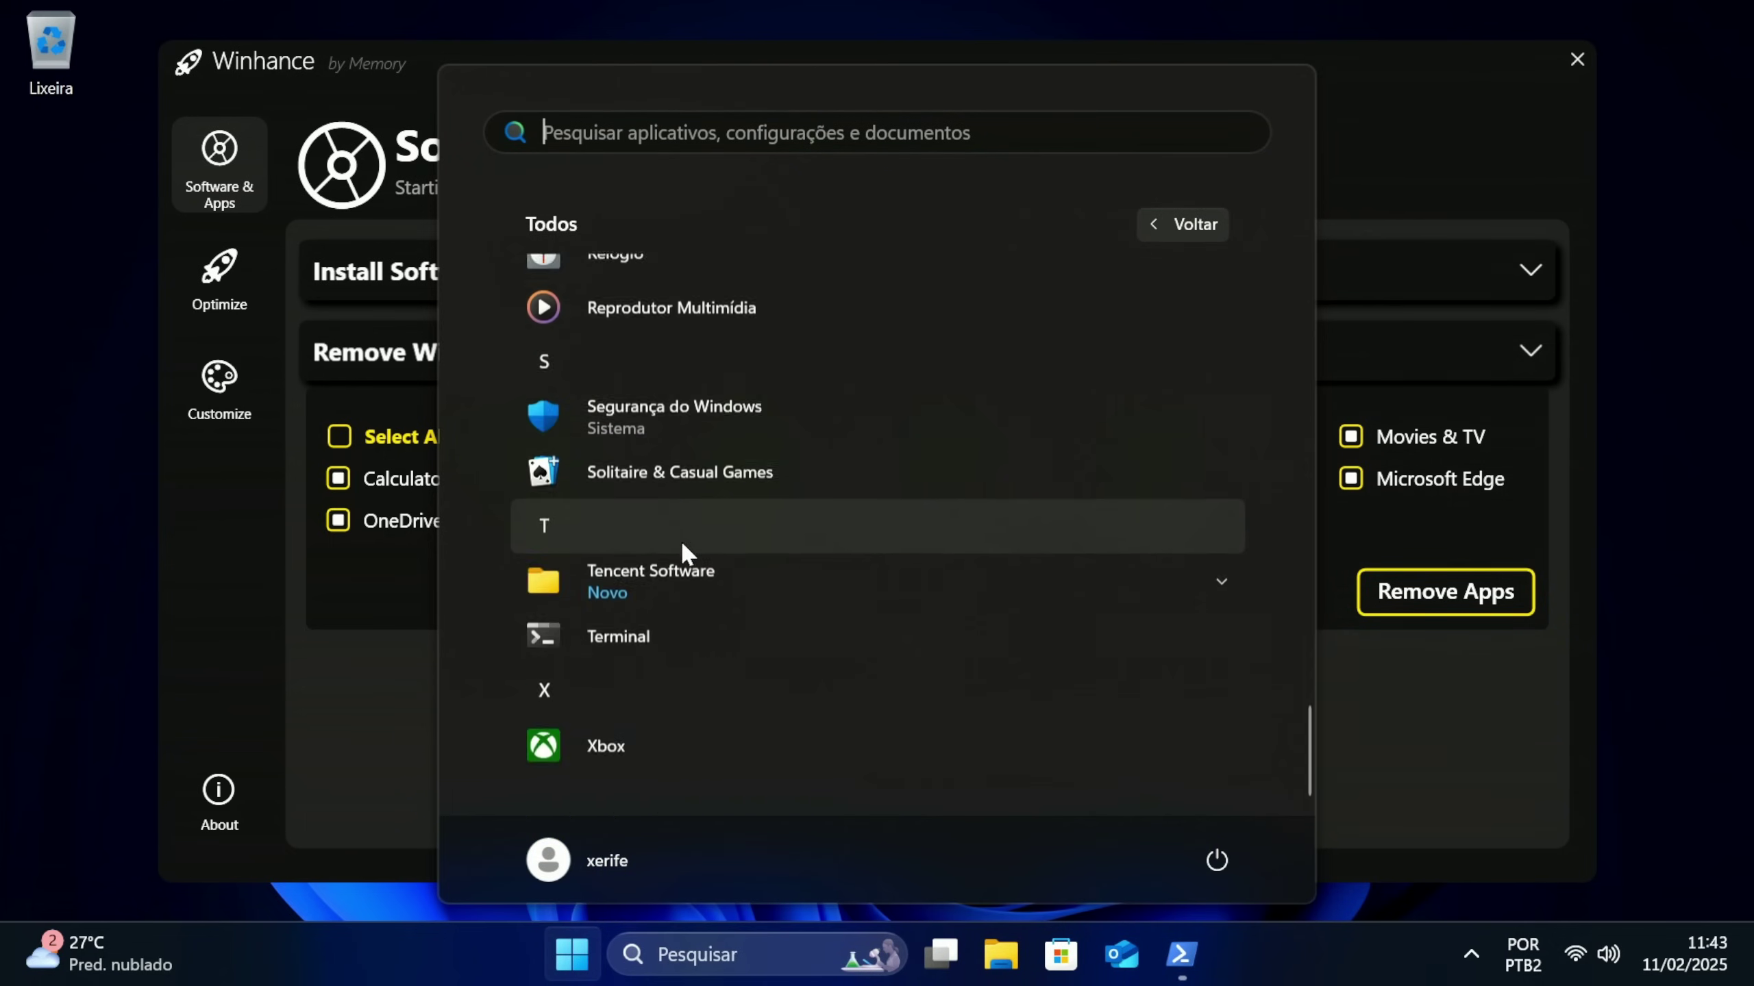
{"action": "scroll", "coordinate": [661, 574], "scroll_direction": "up", "scroll_amount": 10}
{"action": "scroll", "coordinate": [653, 583], "scroll_direction": "up", "scroll_amount": 10}
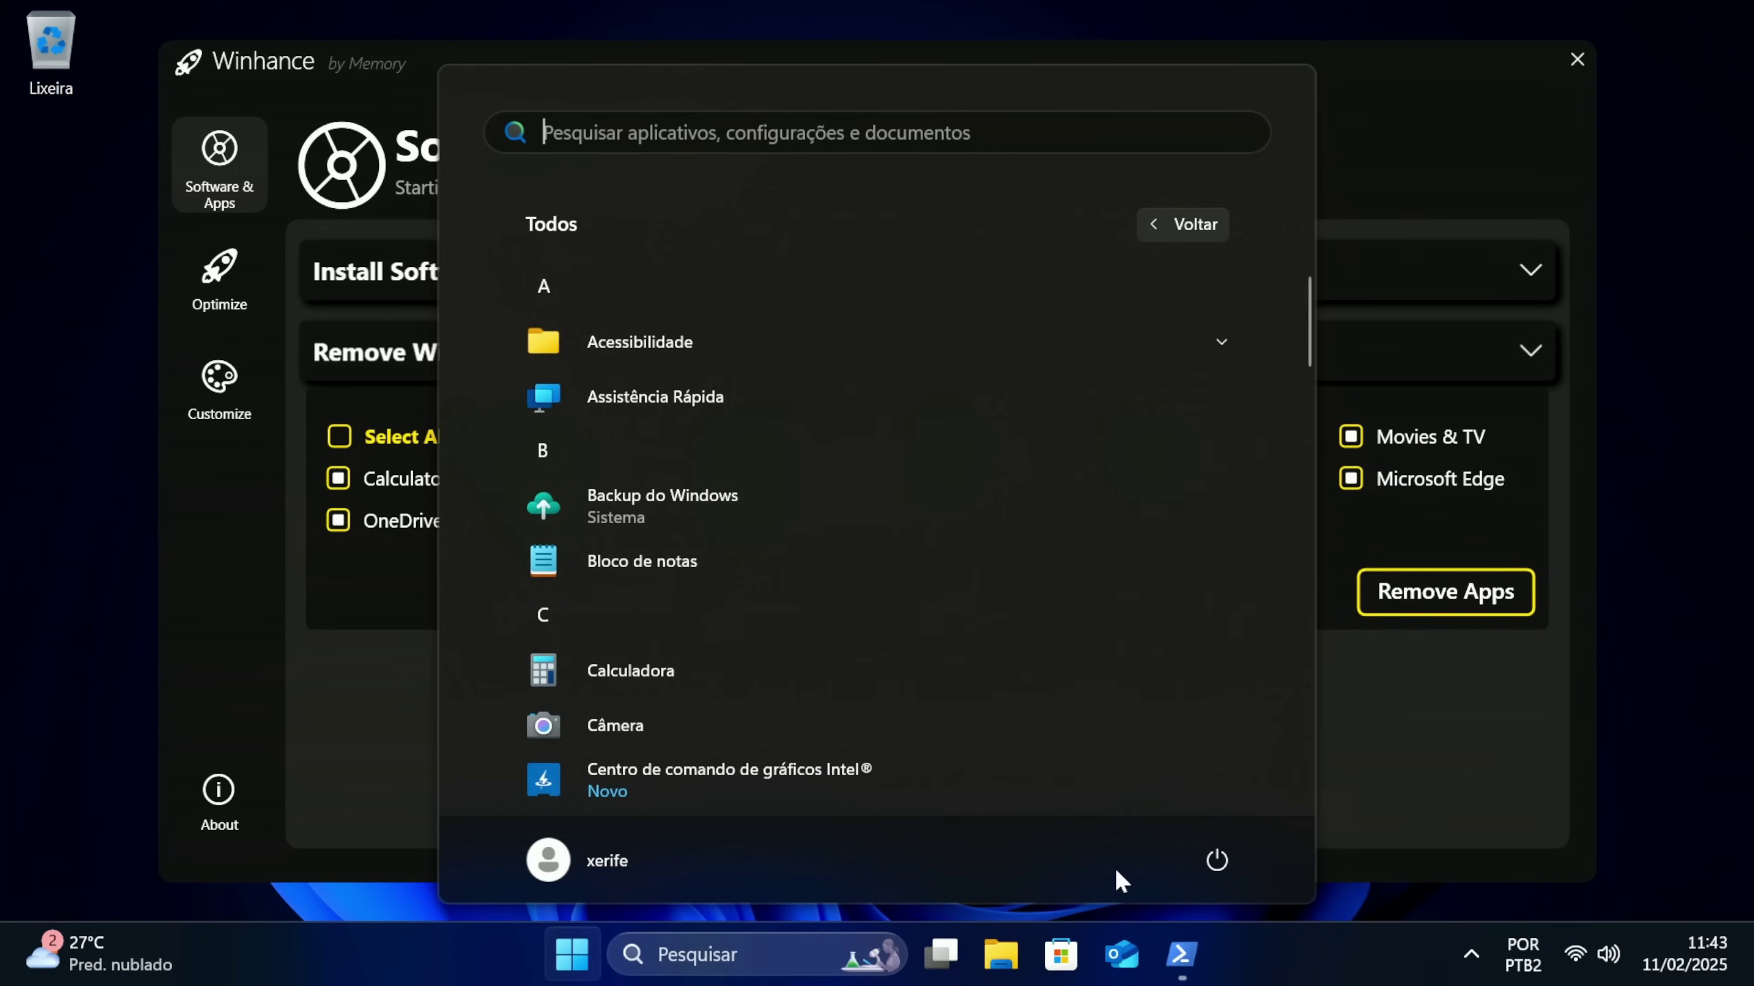
{"action": "left_click", "coordinate": [562, 960]}
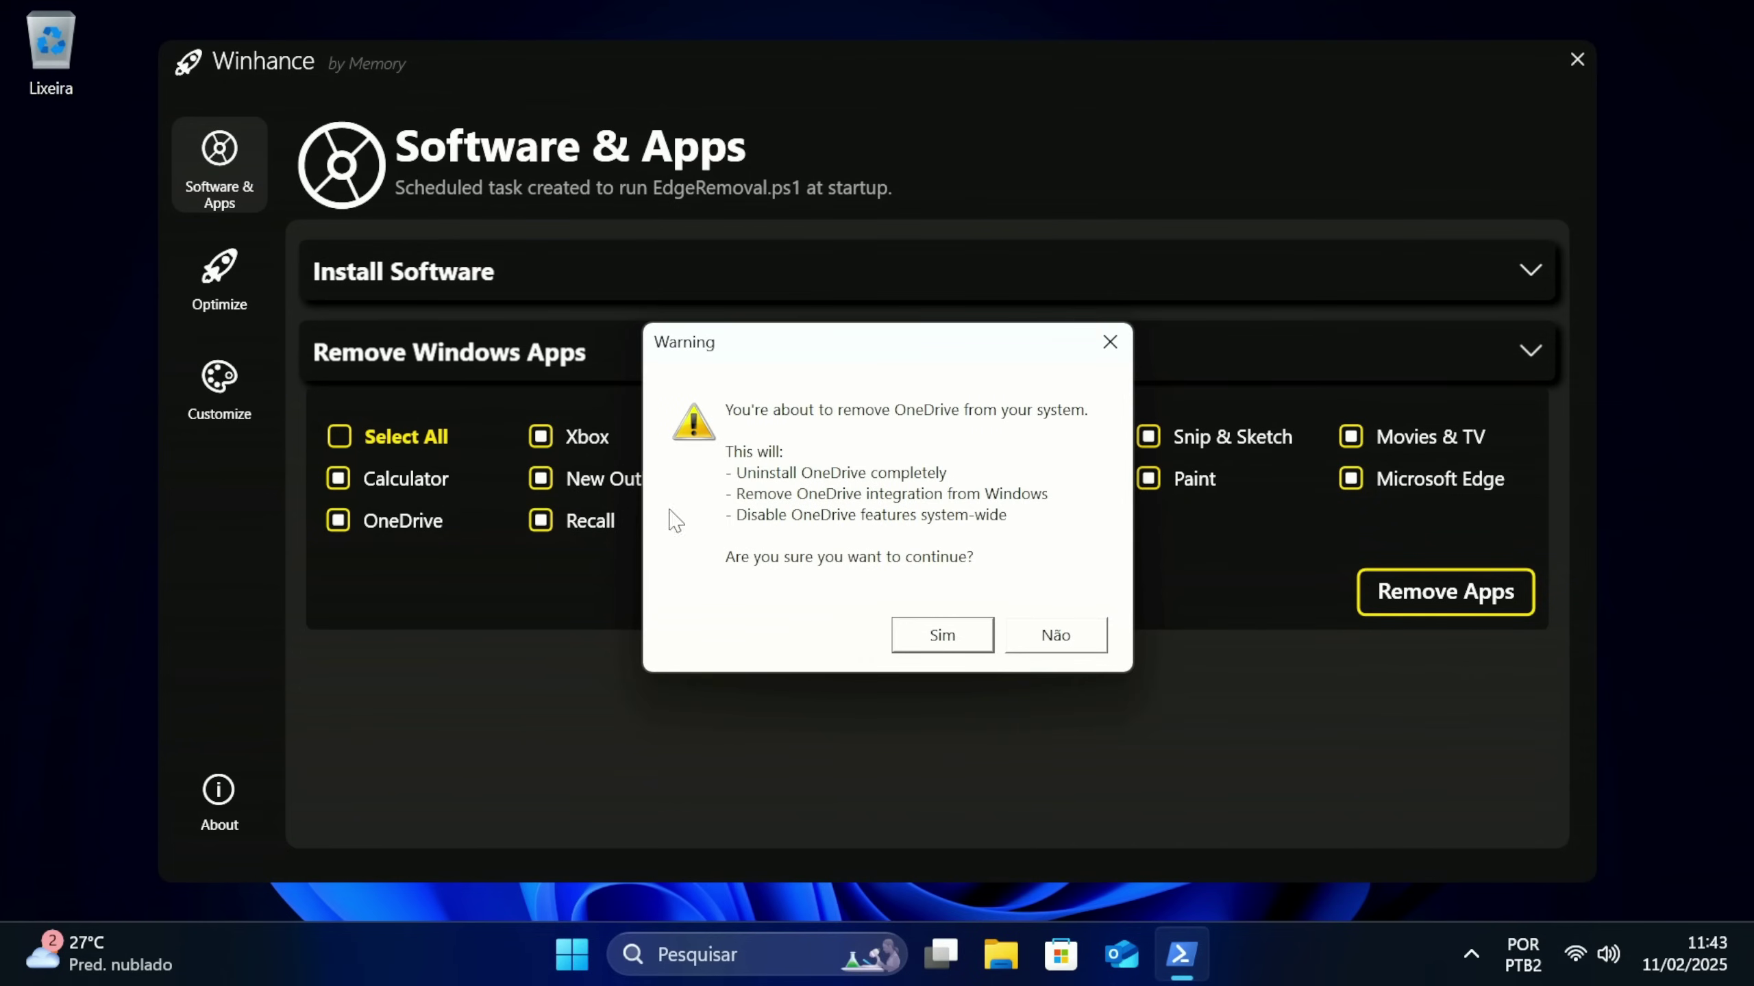
Approve removing OneDrive together with its local folders and data, and acknowledge the app removal messages
{"action": "left_click", "coordinate": [939, 644]}
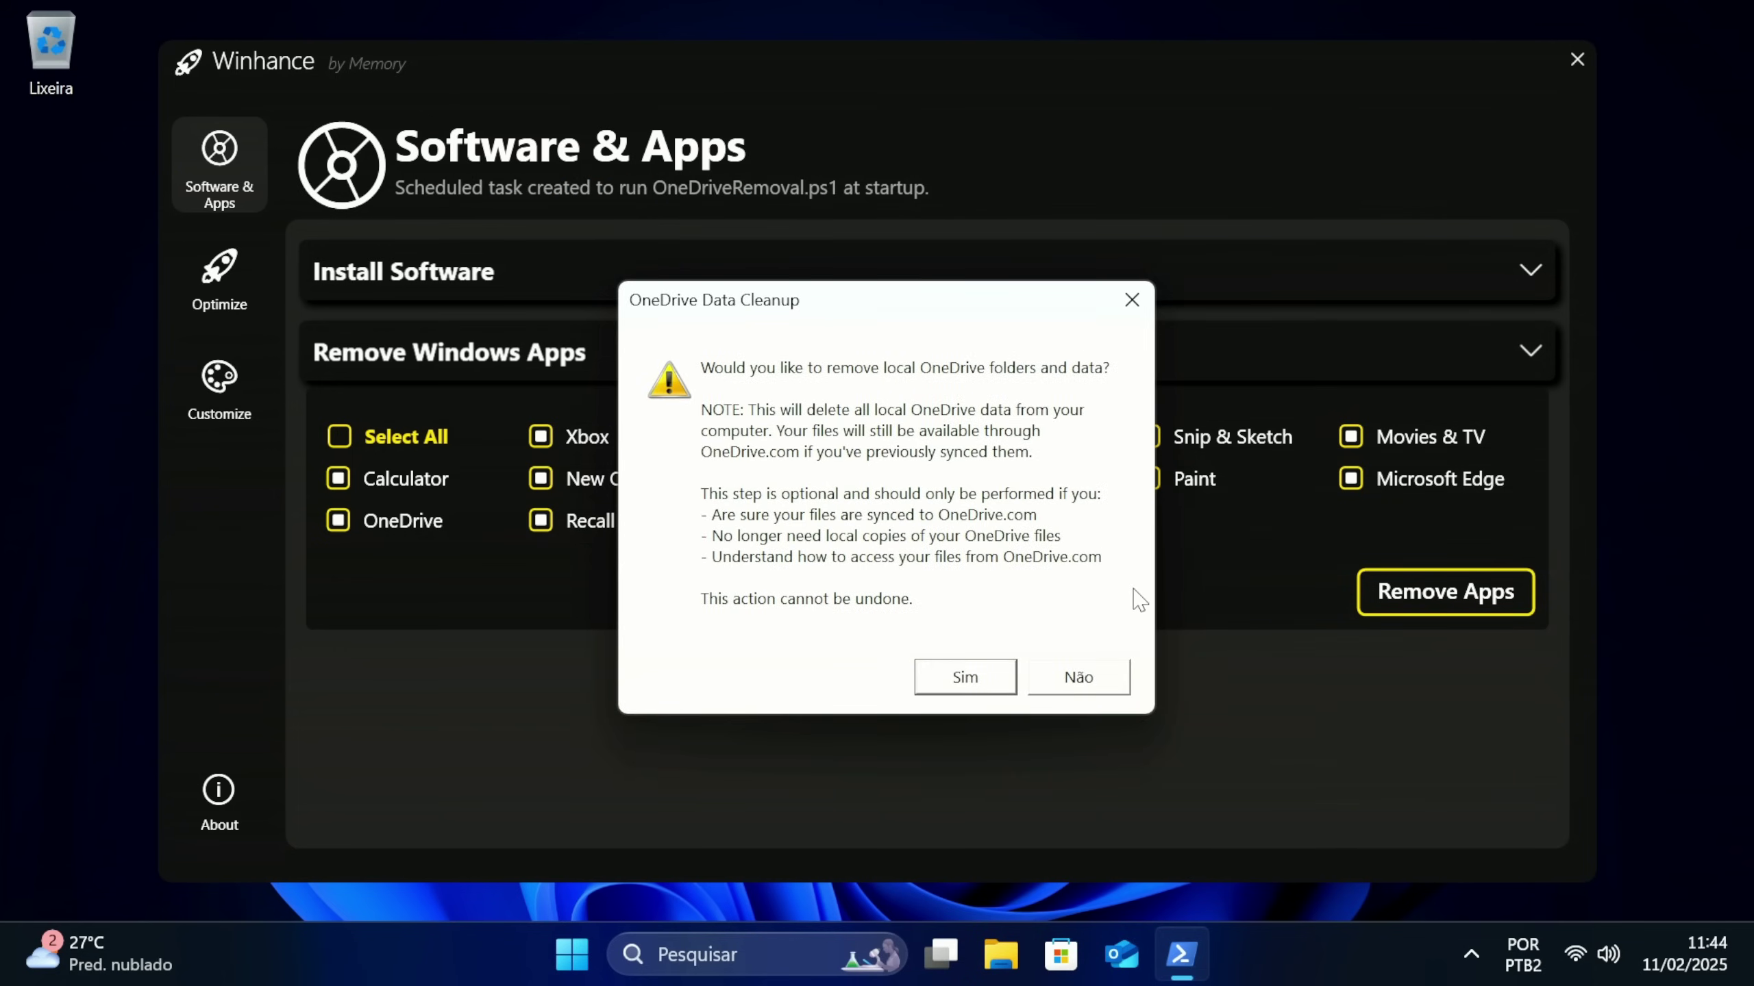
{"action": "left_click", "coordinate": [963, 673]}
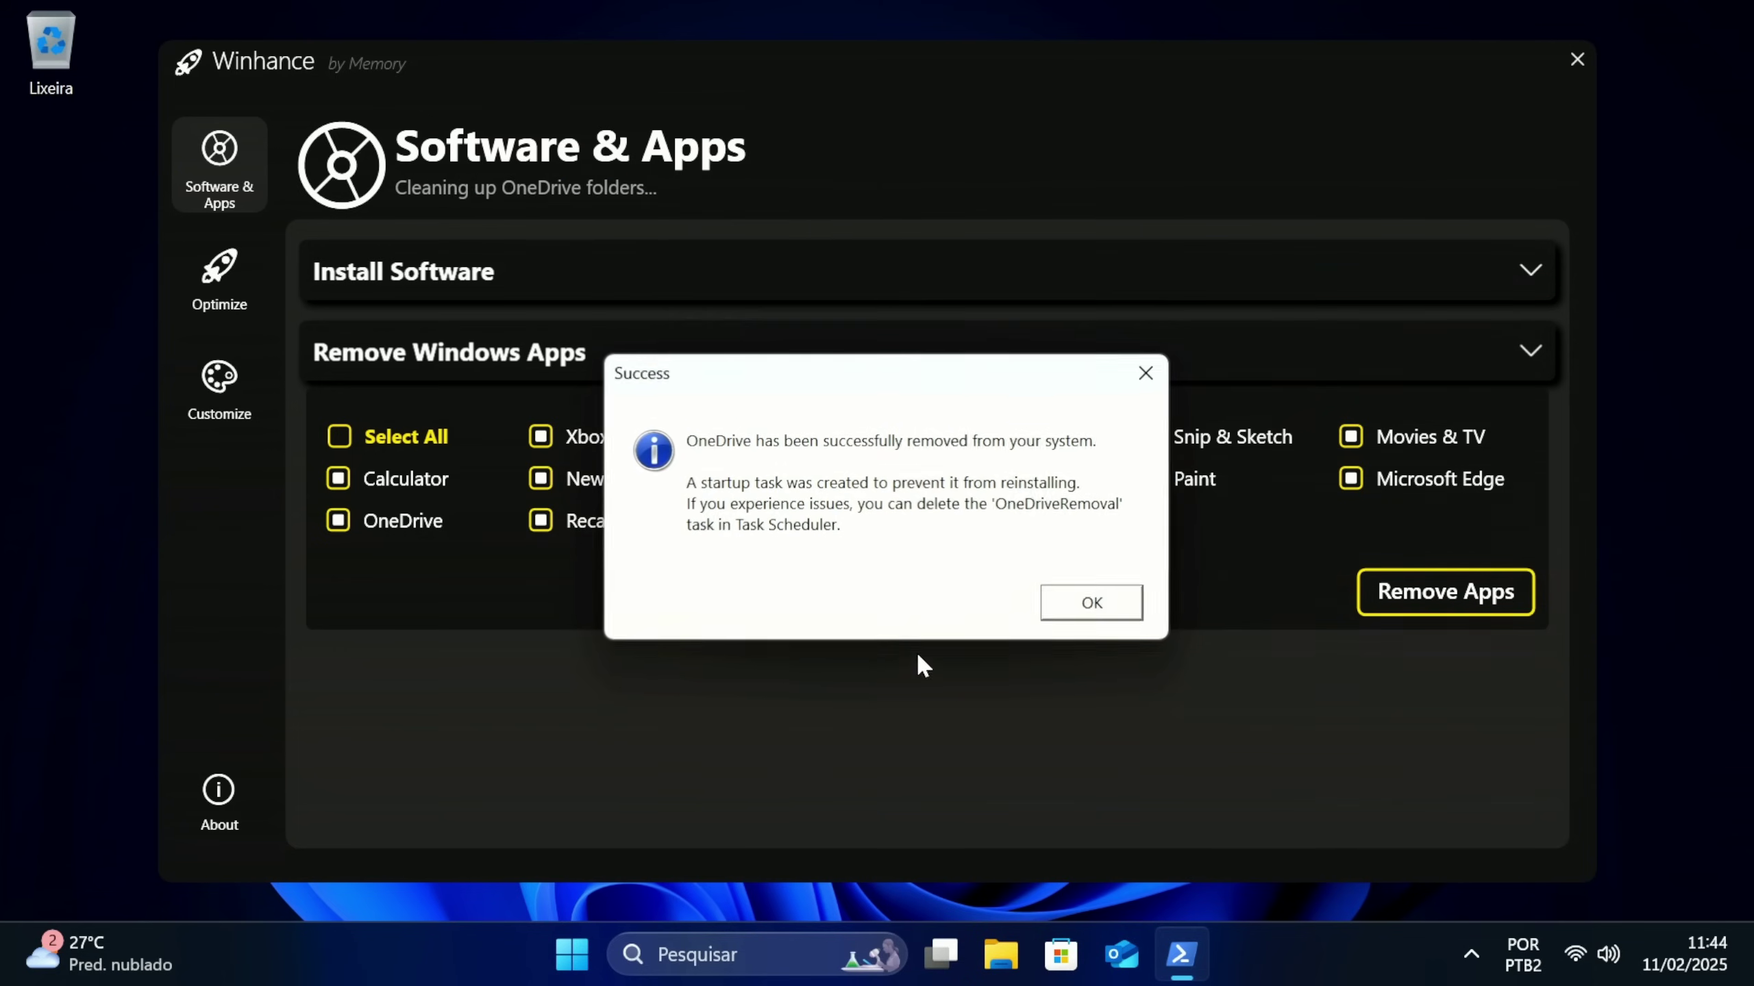
{"action": "left_click", "coordinate": [1093, 611]}
{"action": "left_click", "coordinate": [998, 602]}
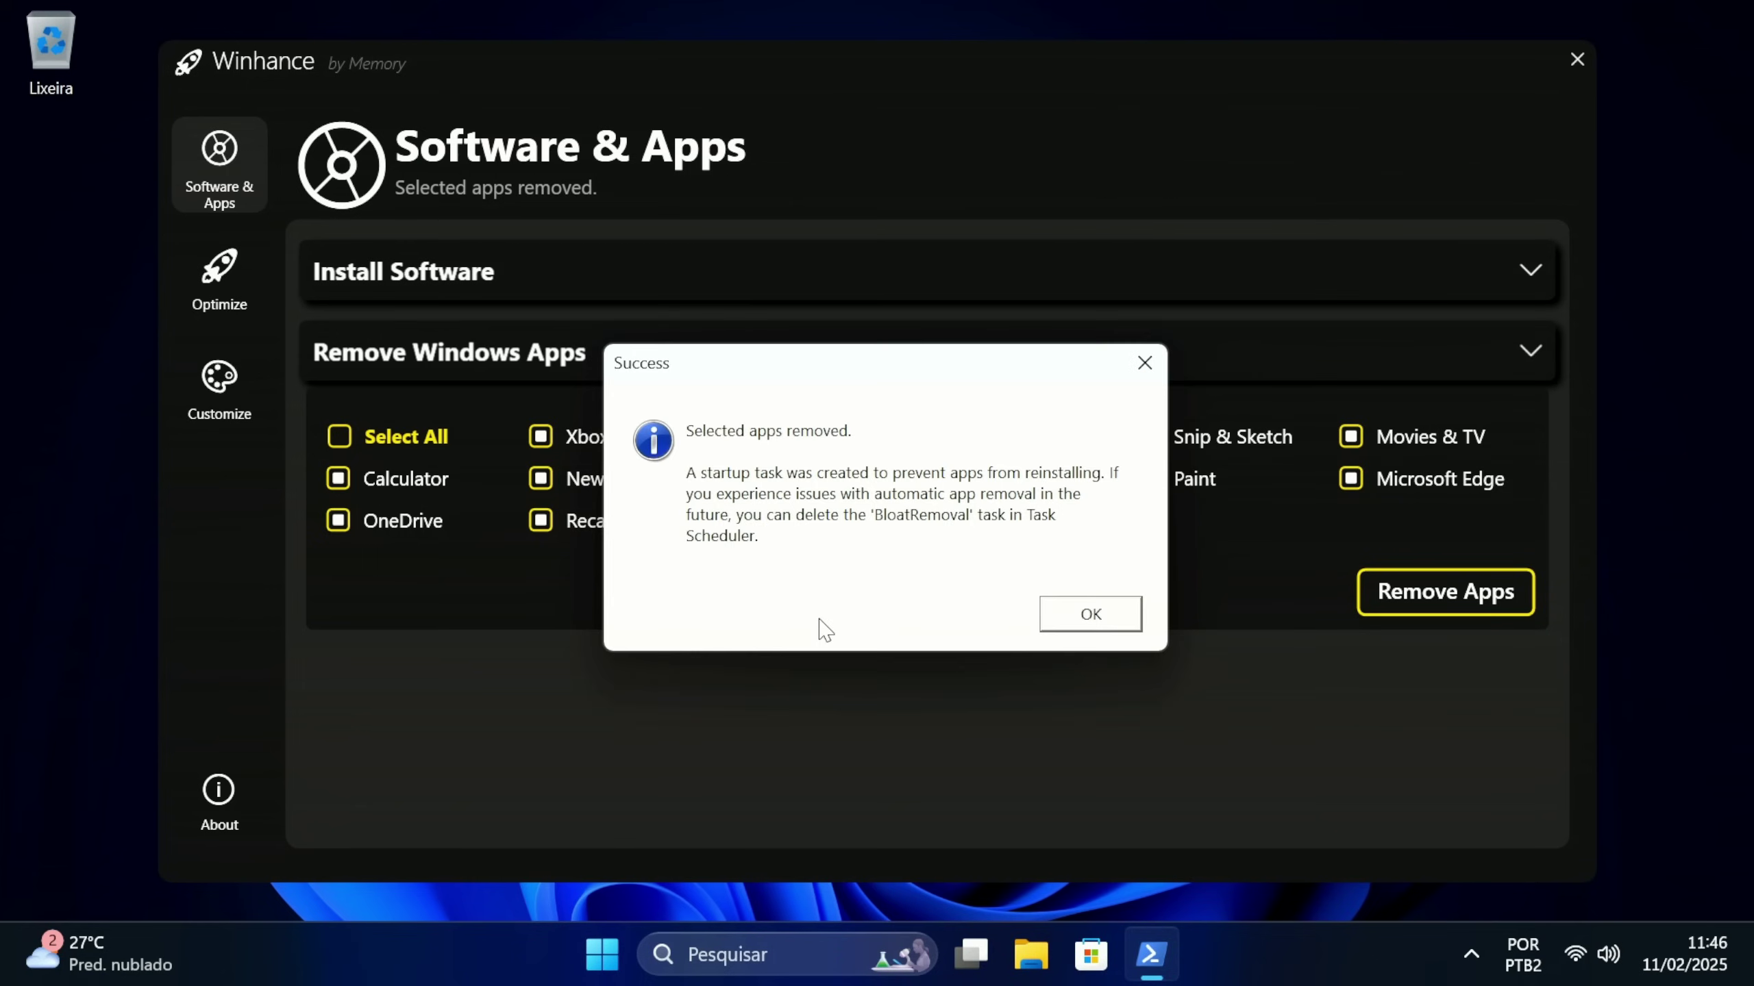
{"action": "left_click", "coordinate": [1104, 621]}
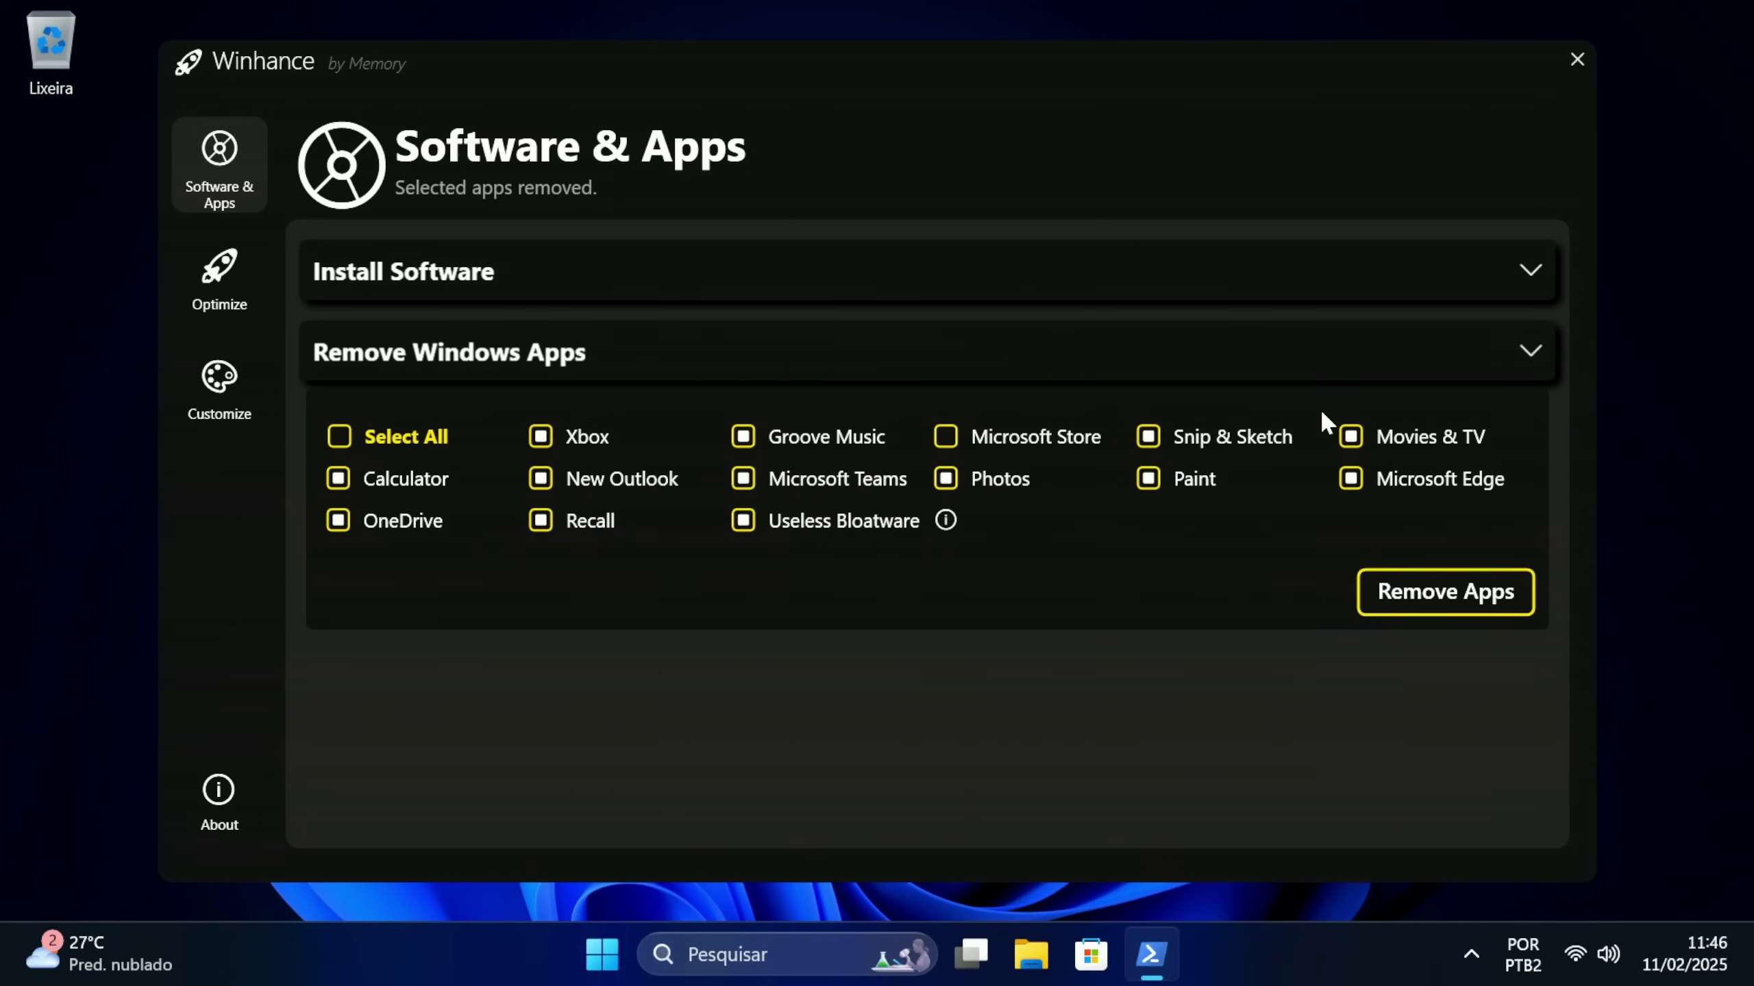
Check the full list of installed apps to see what remains after the removal
{"action": "left_click", "coordinate": [602, 955]}
{"action": "left_click", "coordinate": [1154, 221]}
{"action": "scroll", "coordinate": [728, 577], "scroll_direction": "down", "scroll_amount": 5}
{"action": "scroll", "coordinate": [740, 664], "scroll_direction": "up", "scroll_amount": 8}
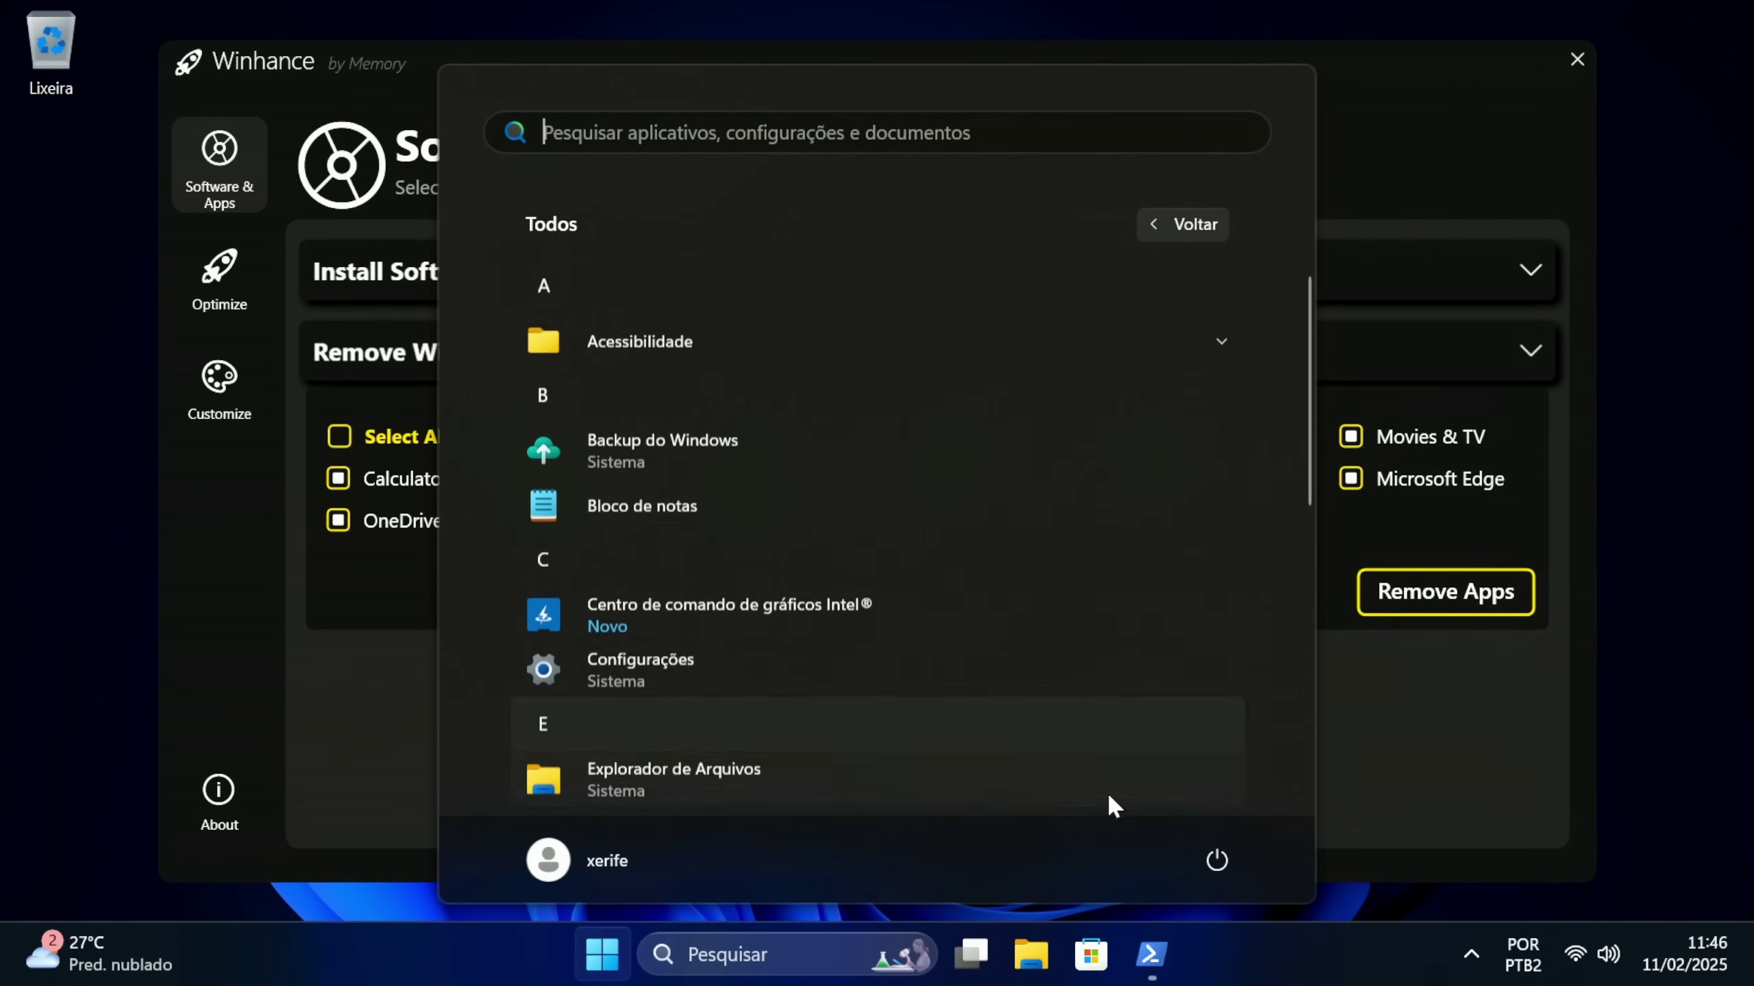
{"action": "left_click", "coordinate": [1385, 782]}
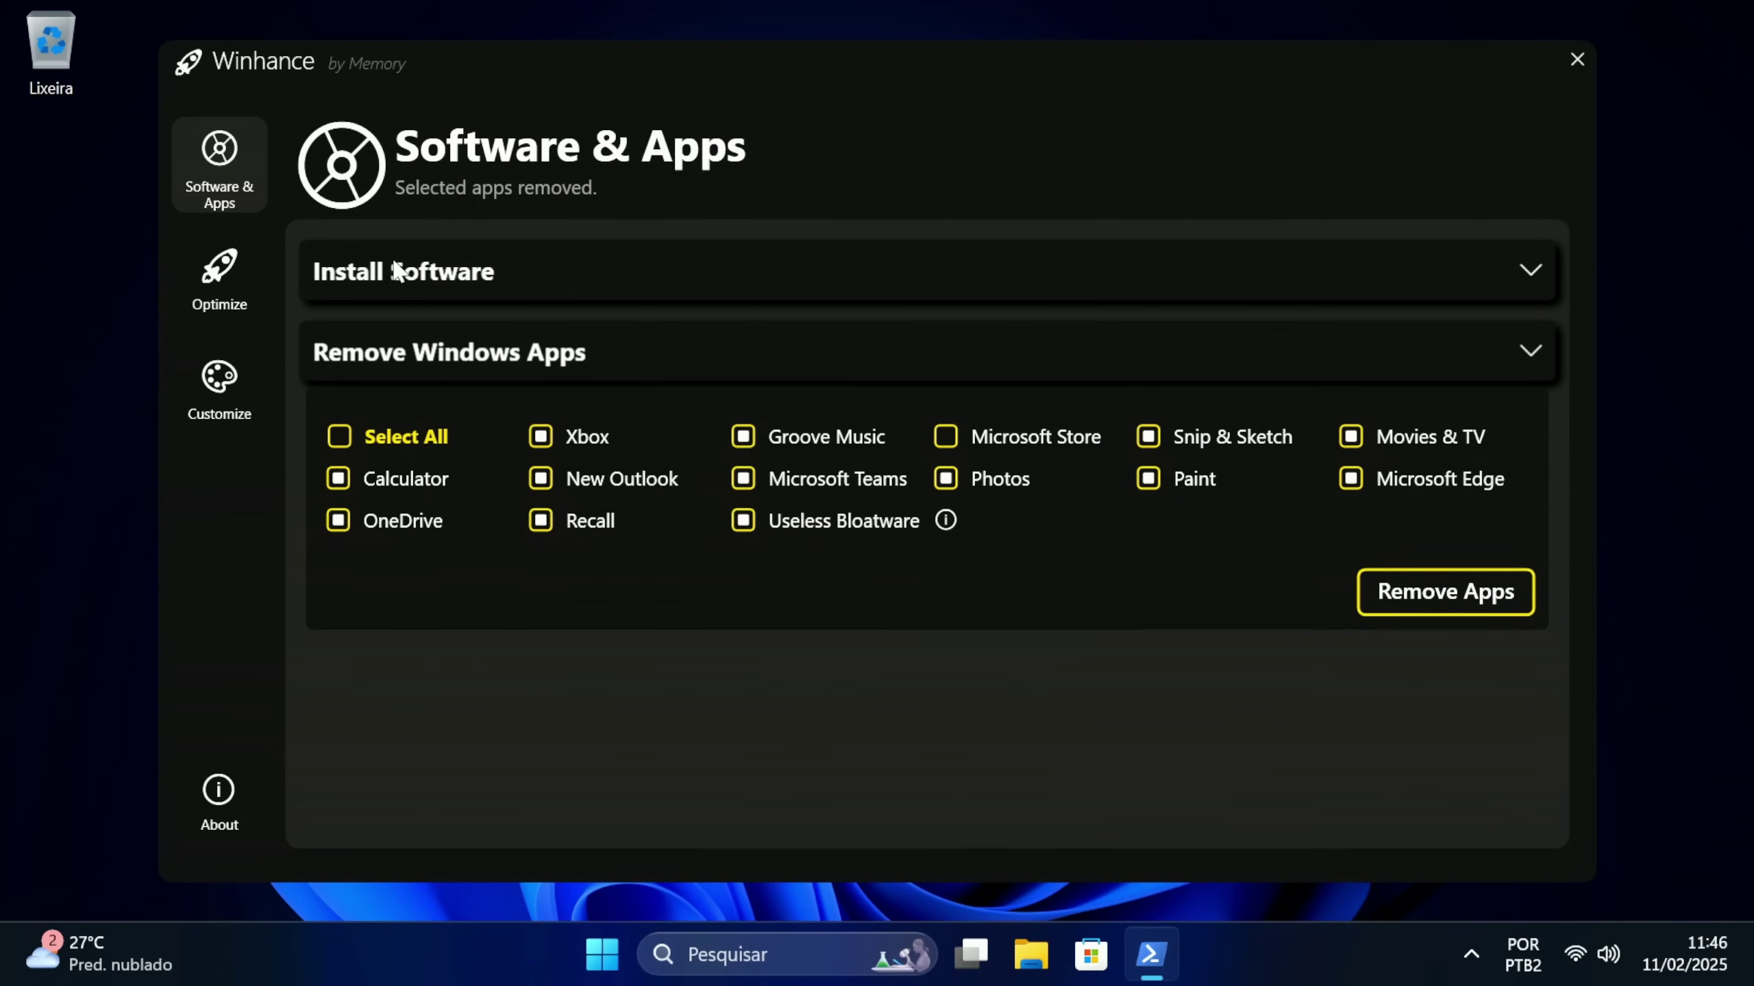
Review the programs available under Install Software, including the browsers, OneDrive and the Xbox app
{"action": "left_click", "coordinate": [496, 274]}
{"action": "scroll", "coordinate": [716, 436], "scroll_direction": "down", "scroll_amount": 3}
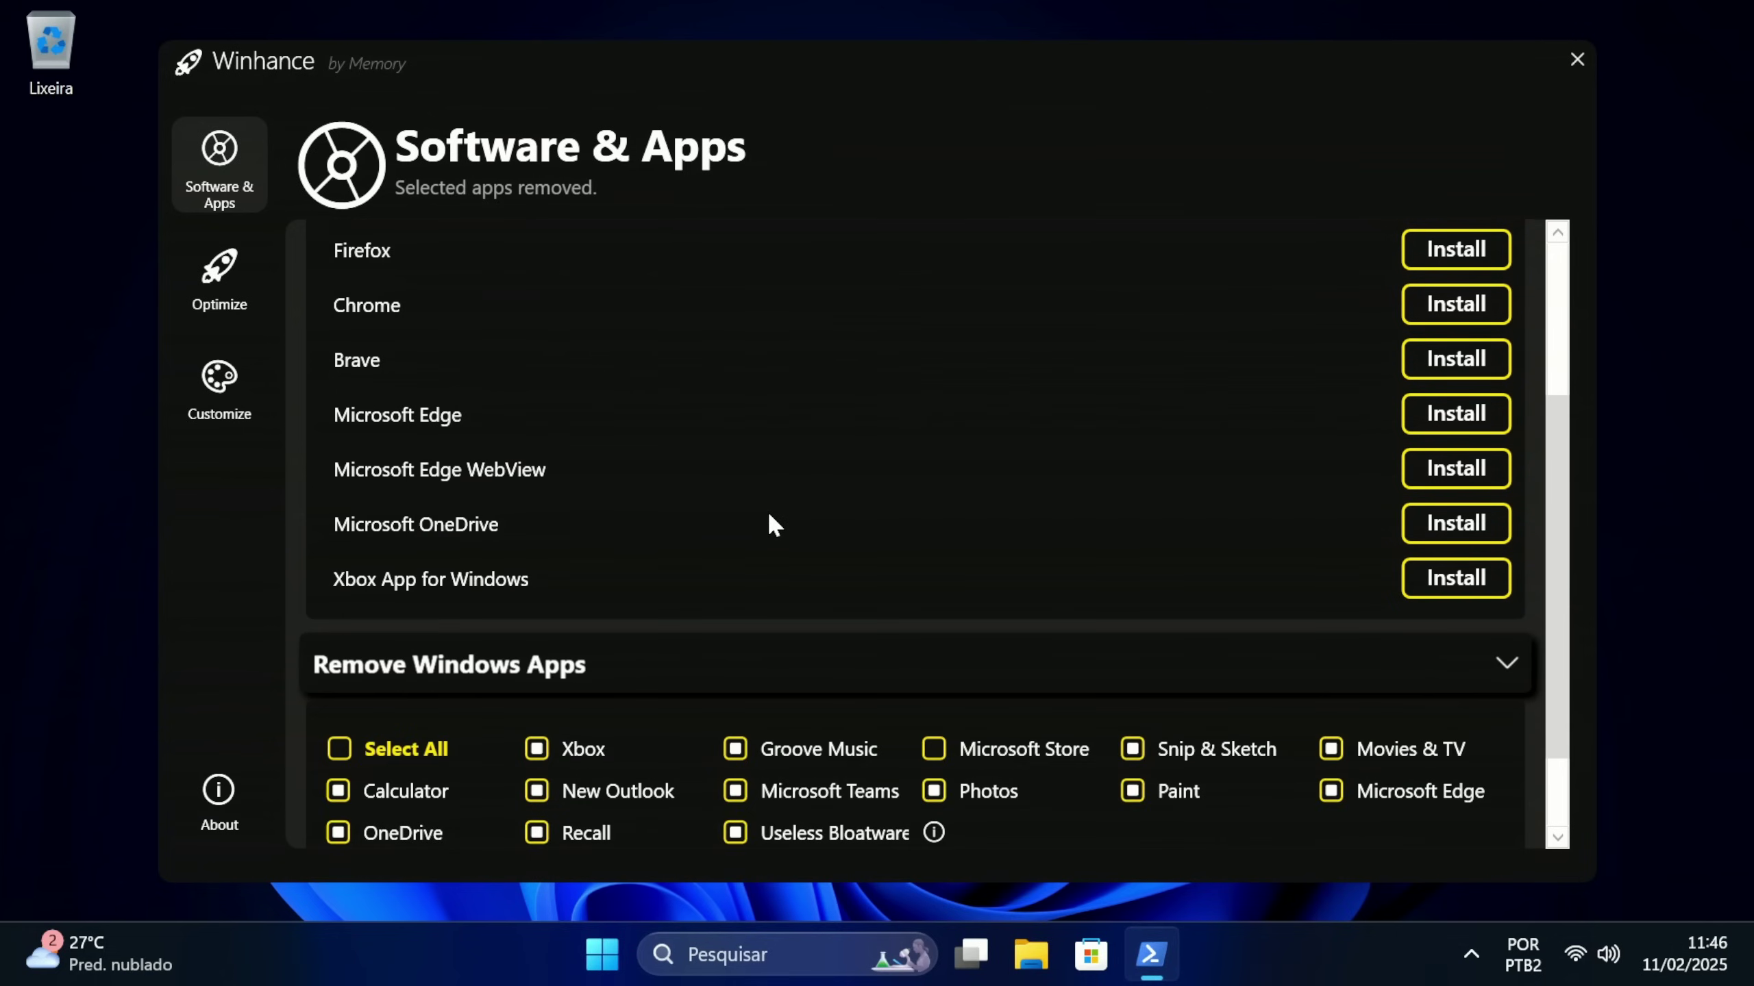
{"action": "scroll", "coordinate": [732, 524], "scroll_direction": "up", "scroll_amount": 2}
{"action": "scroll", "coordinate": [749, 604], "scroll_direction": "up", "scroll_amount": 2}
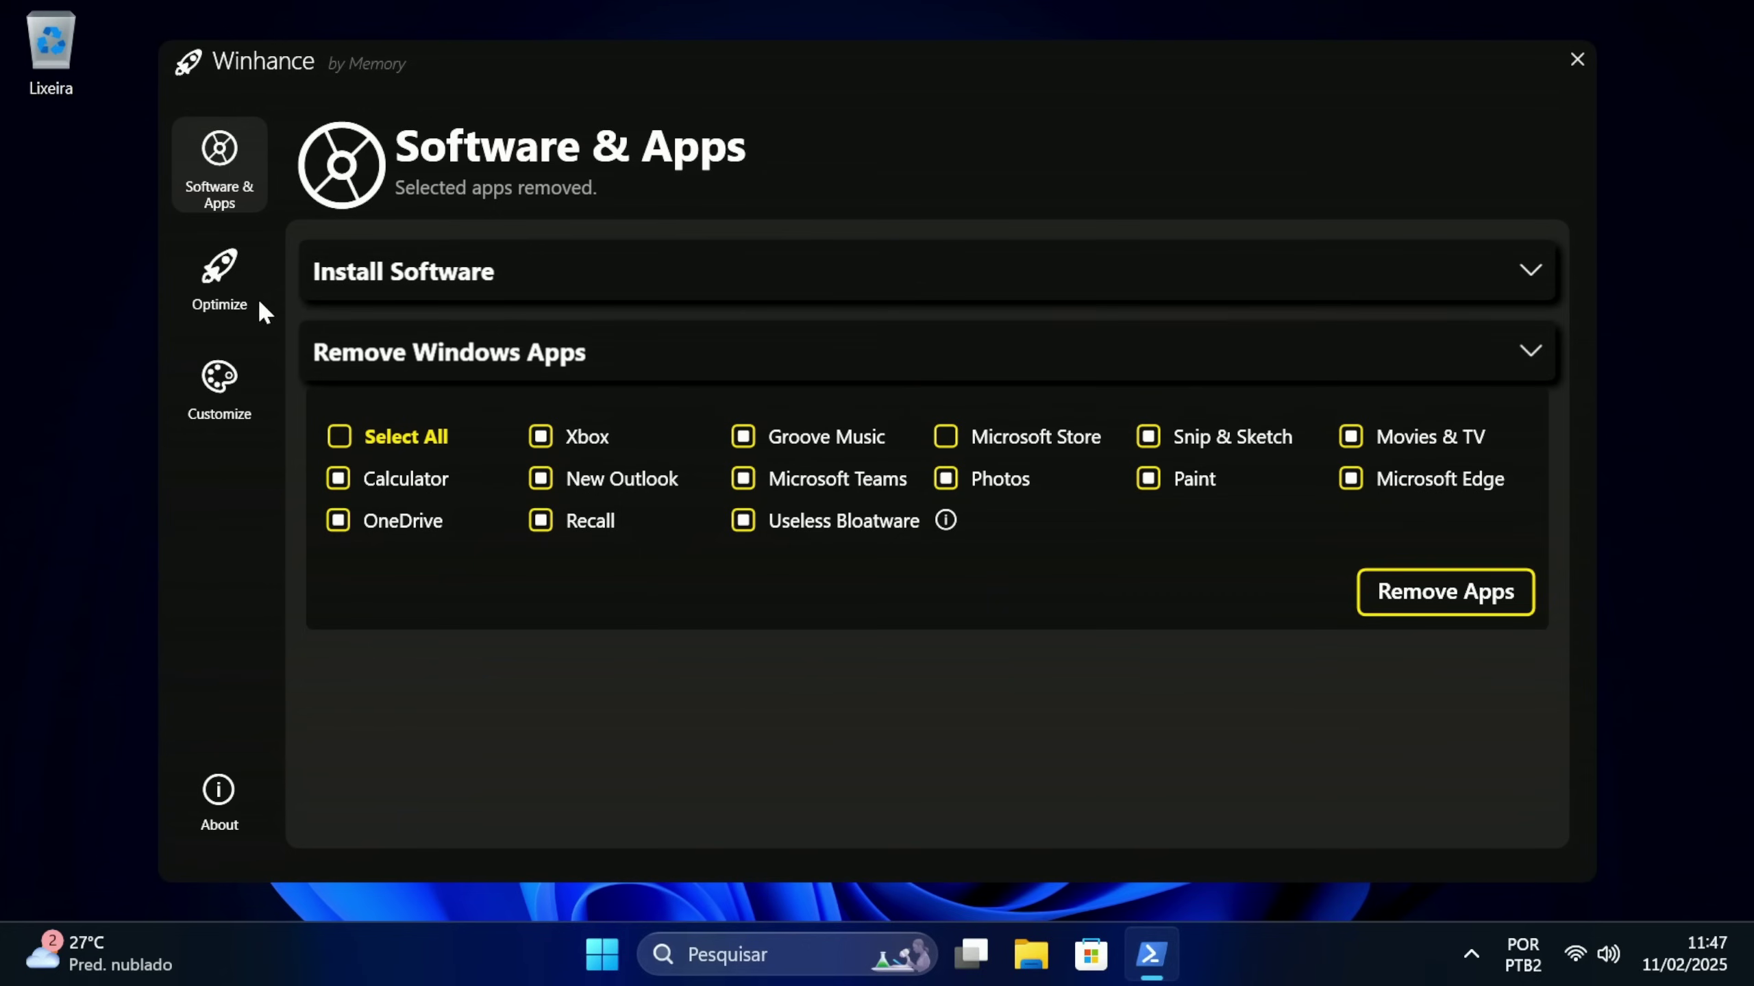
Open the Windows Security Settings optimizations, switch the UAC notification level to Low, and set it back to Moderate
{"action": "left_click", "coordinate": [216, 296]}
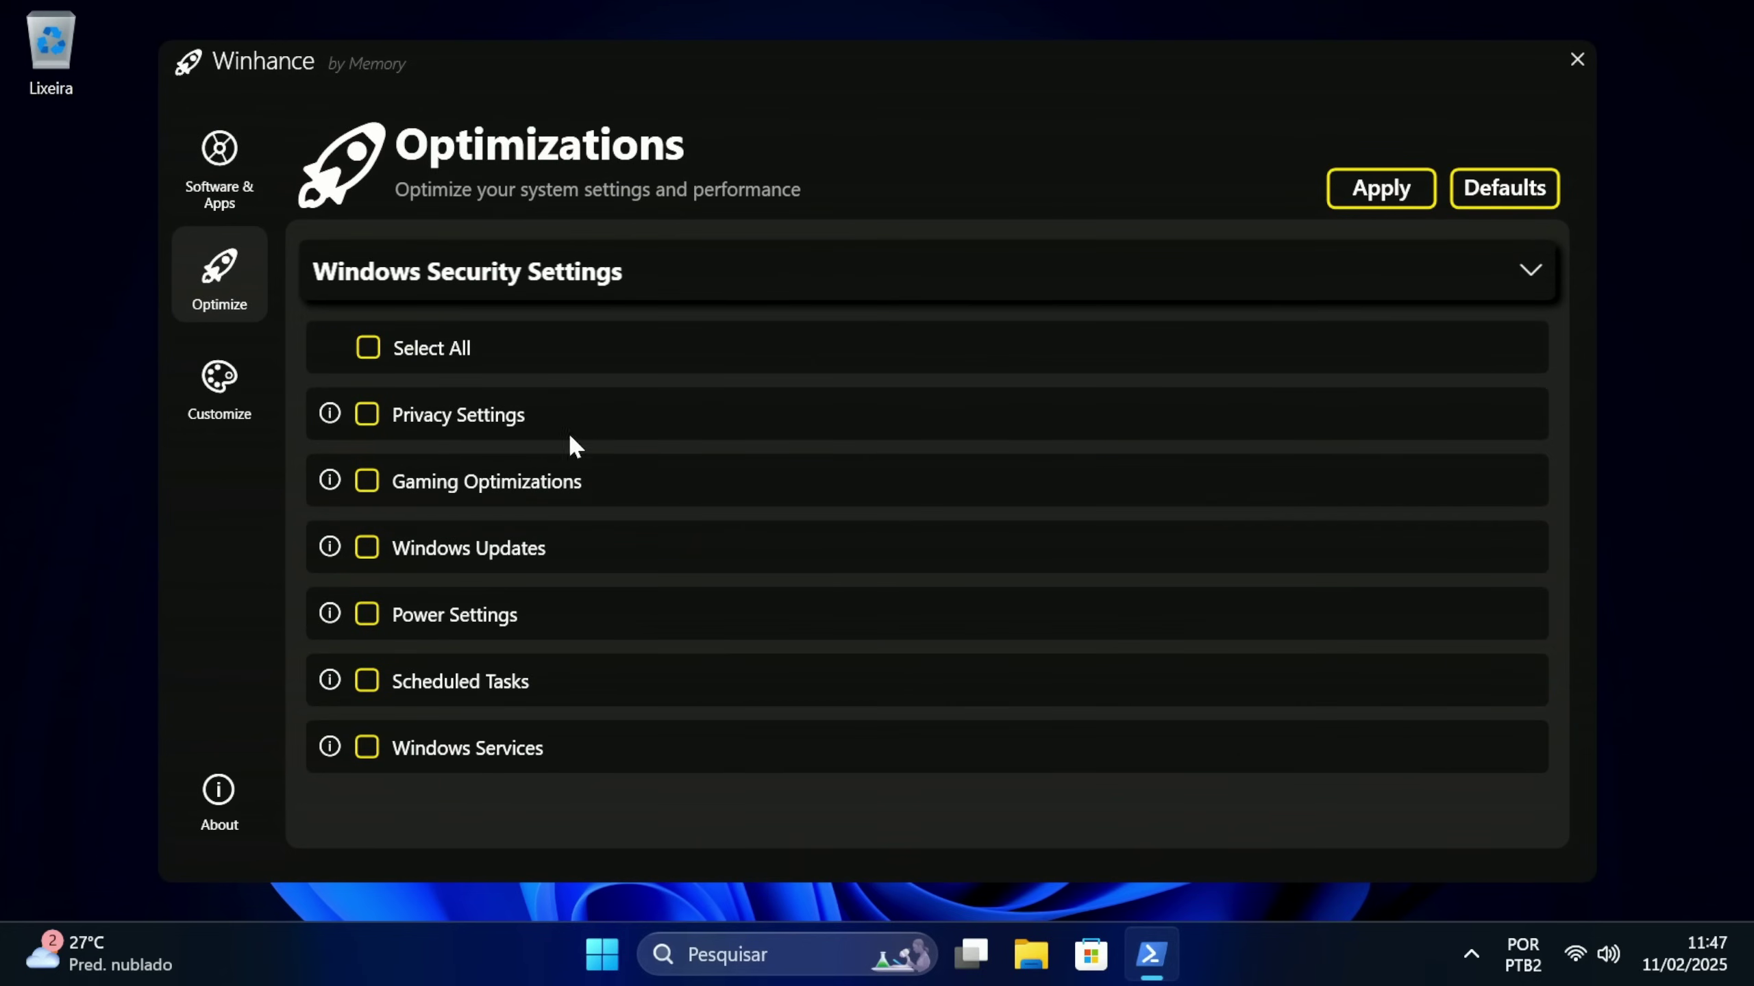
{"action": "left_click", "coordinate": [504, 429]}
{"action": "left_click", "coordinate": [503, 430]}
{"action": "left_click", "coordinate": [1515, 269]}
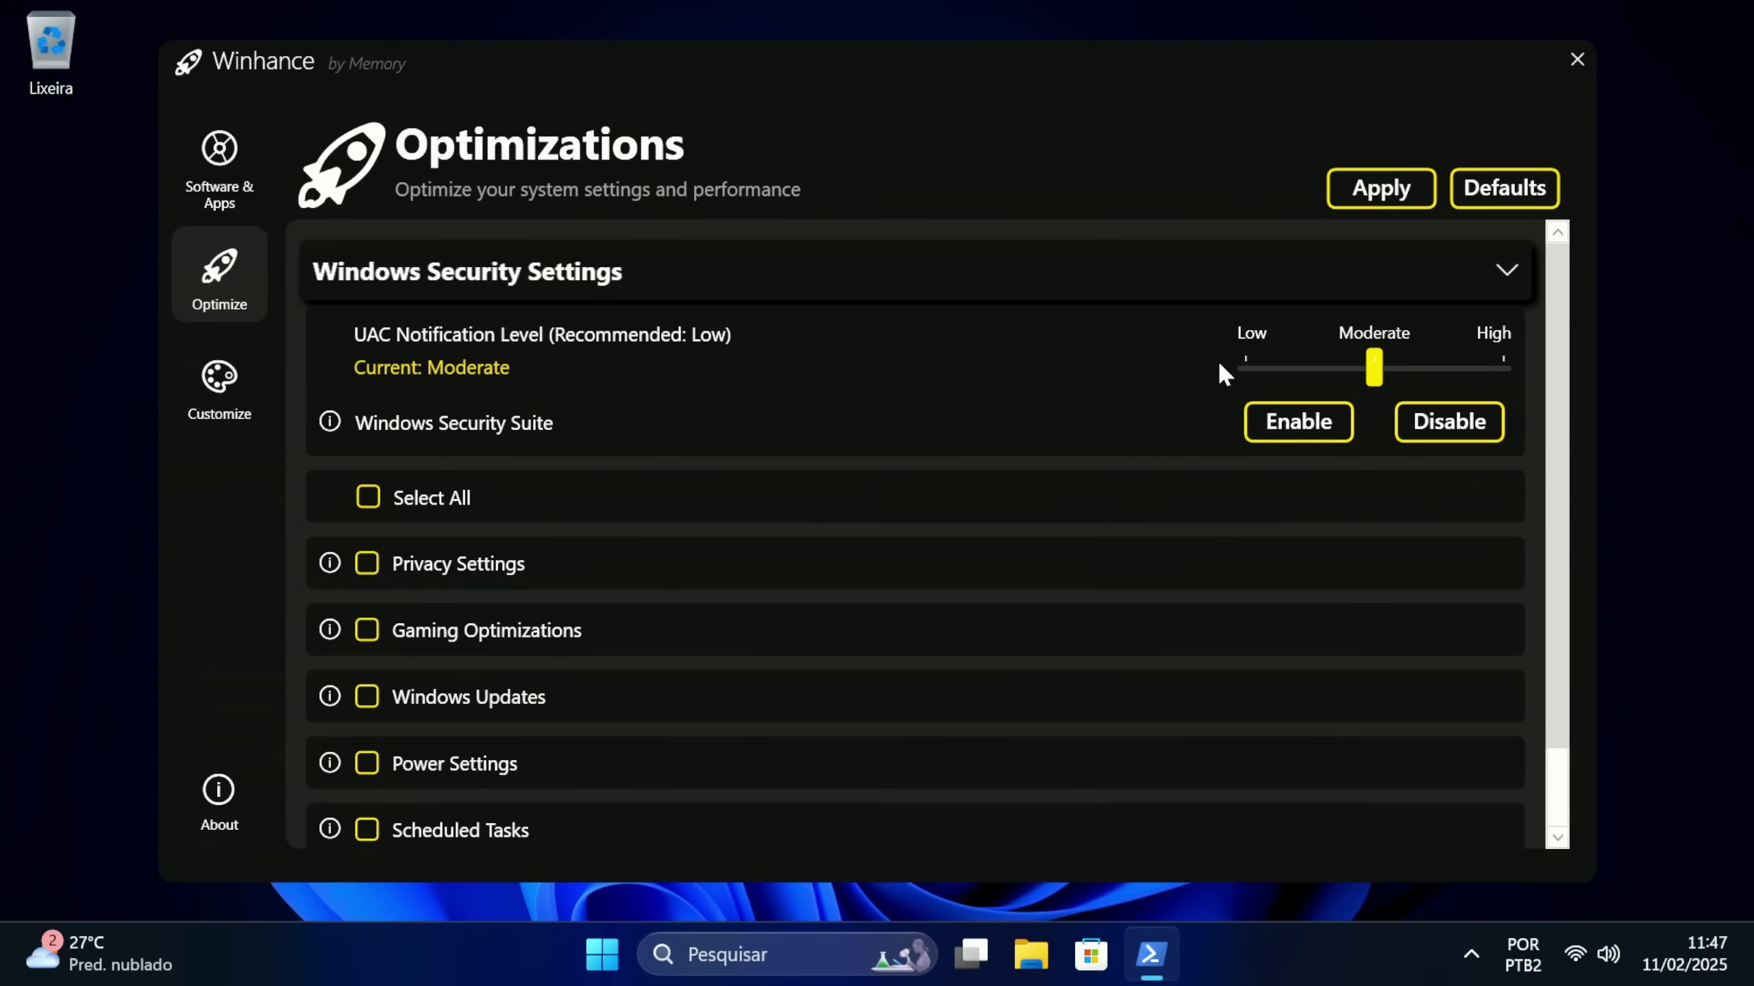
{"action": "left_click", "coordinate": [1305, 366]}
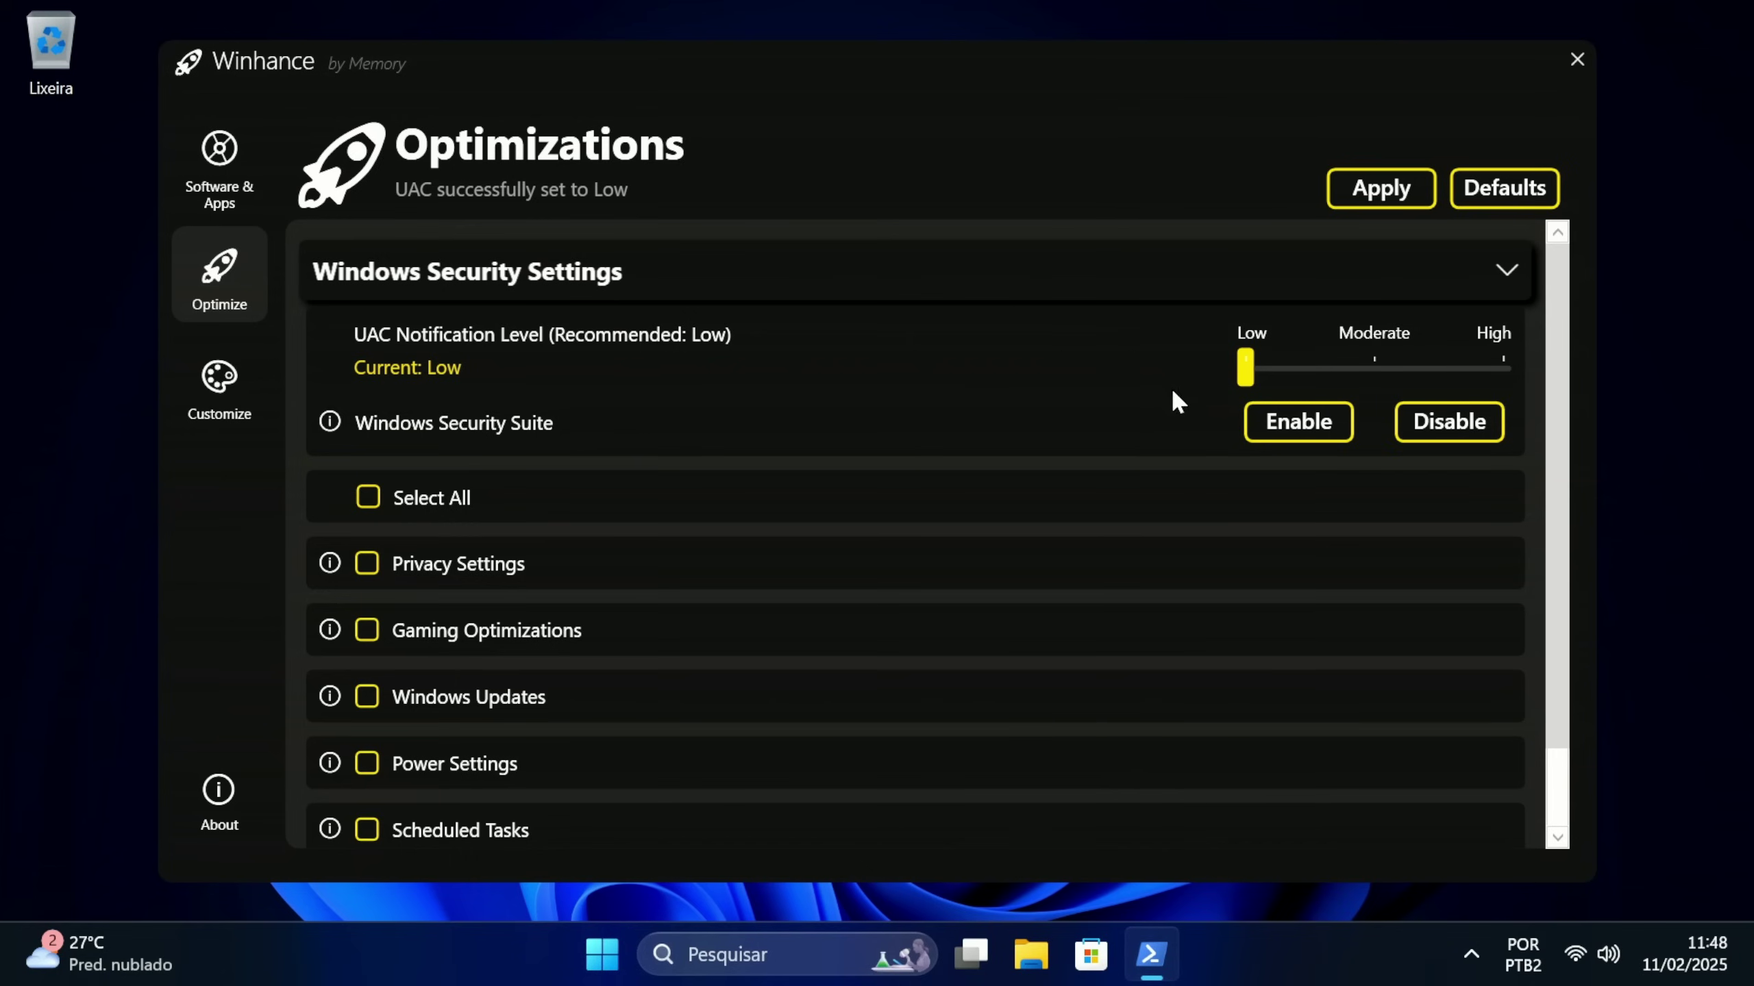
{"action": "left_click", "coordinate": [1298, 353]}
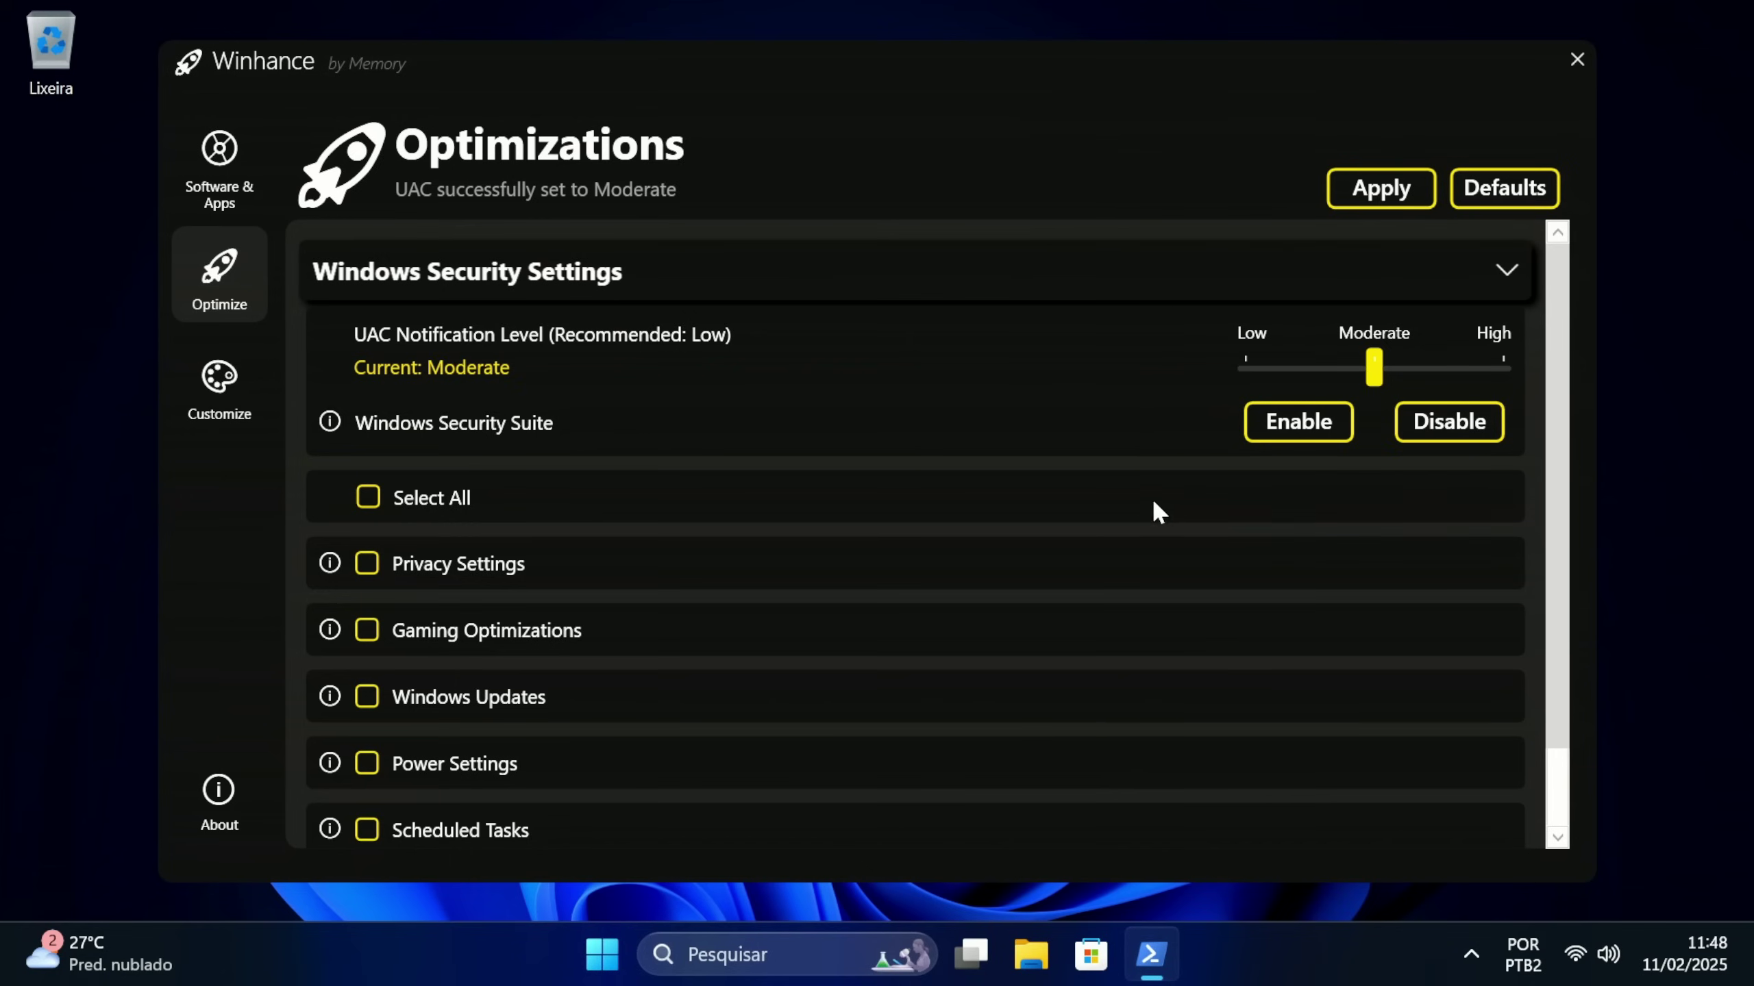
Select all optimization categories, from Privacy Settings to Windows Services, apply them and acknowledge the completion message
{"action": "scroll", "coordinate": [971, 497], "scroll_direction": "down", "scroll_amount": 2}
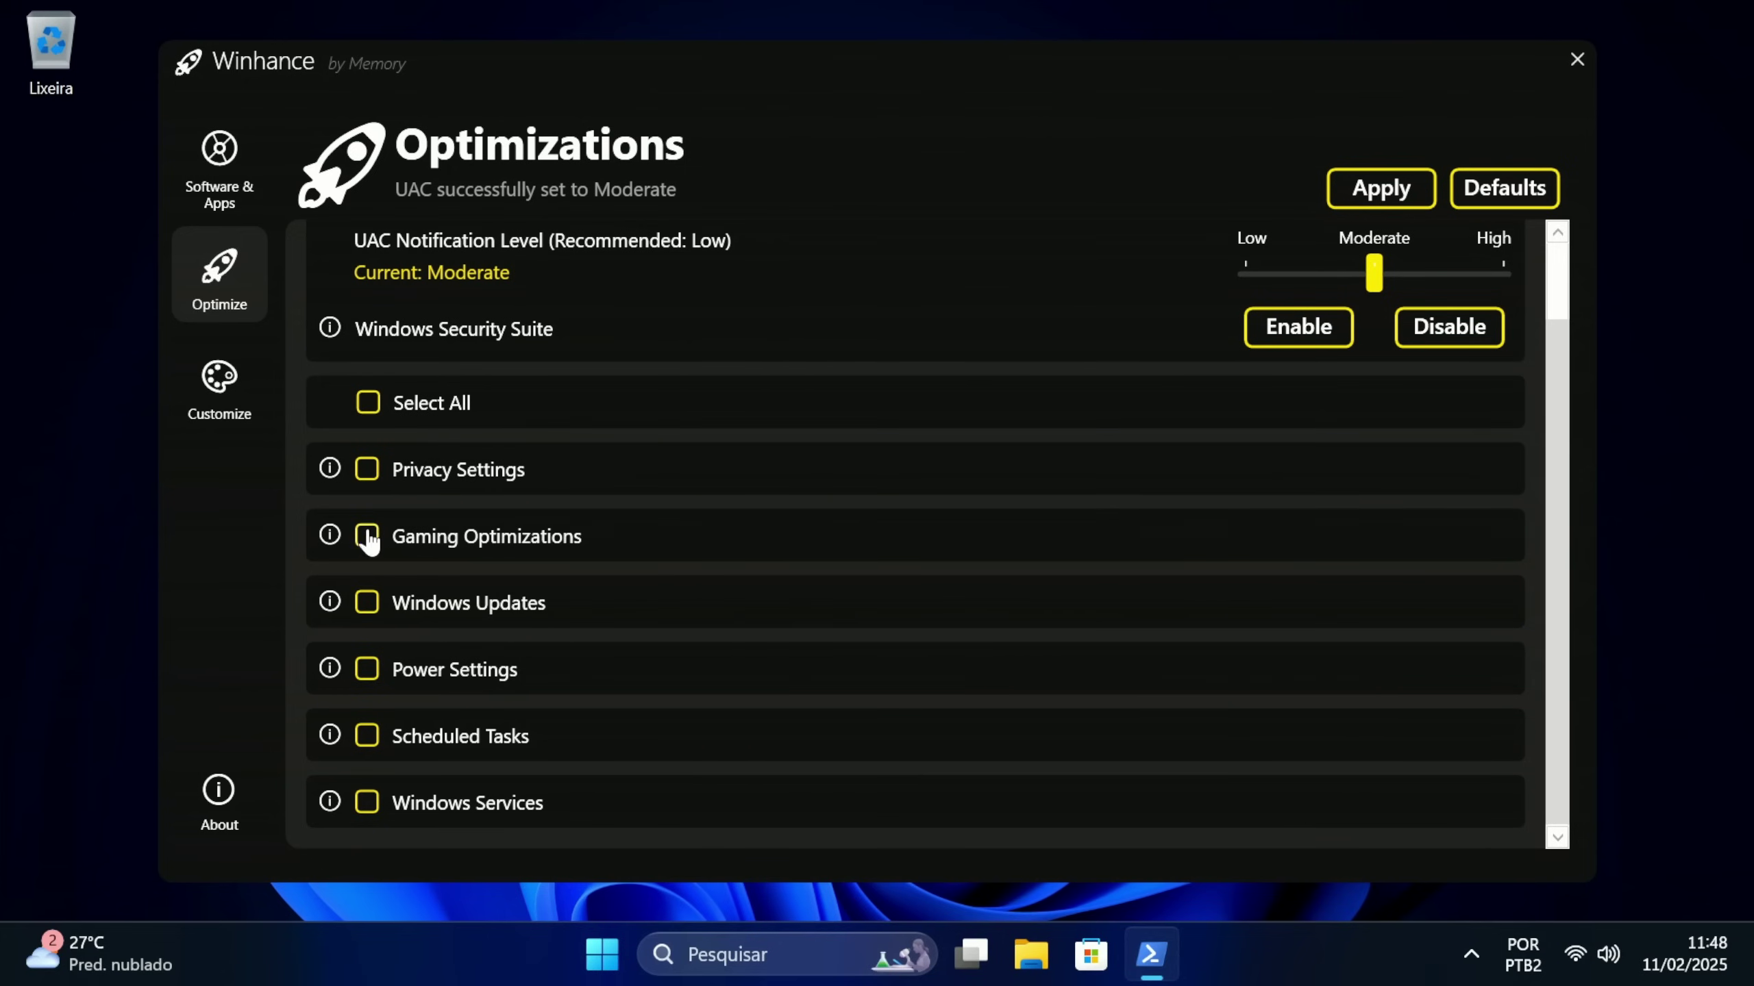
{"action": "left_click", "coordinate": [366, 606]}
{"action": "scroll", "coordinate": [378, 583], "scroll_direction": "up", "scroll_amount": 2}
{"action": "left_click", "coordinate": [374, 514]}
{"action": "scroll", "coordinate": [379, 546], "scroll_direction": "down", "scroll_amount": 2}
{"action": "scroll", "coordinate": [853, 363], "scroll_direction": "up", "scroll_amount": 2}
{"action": "left_click", "coordinate": [1392, 198]}
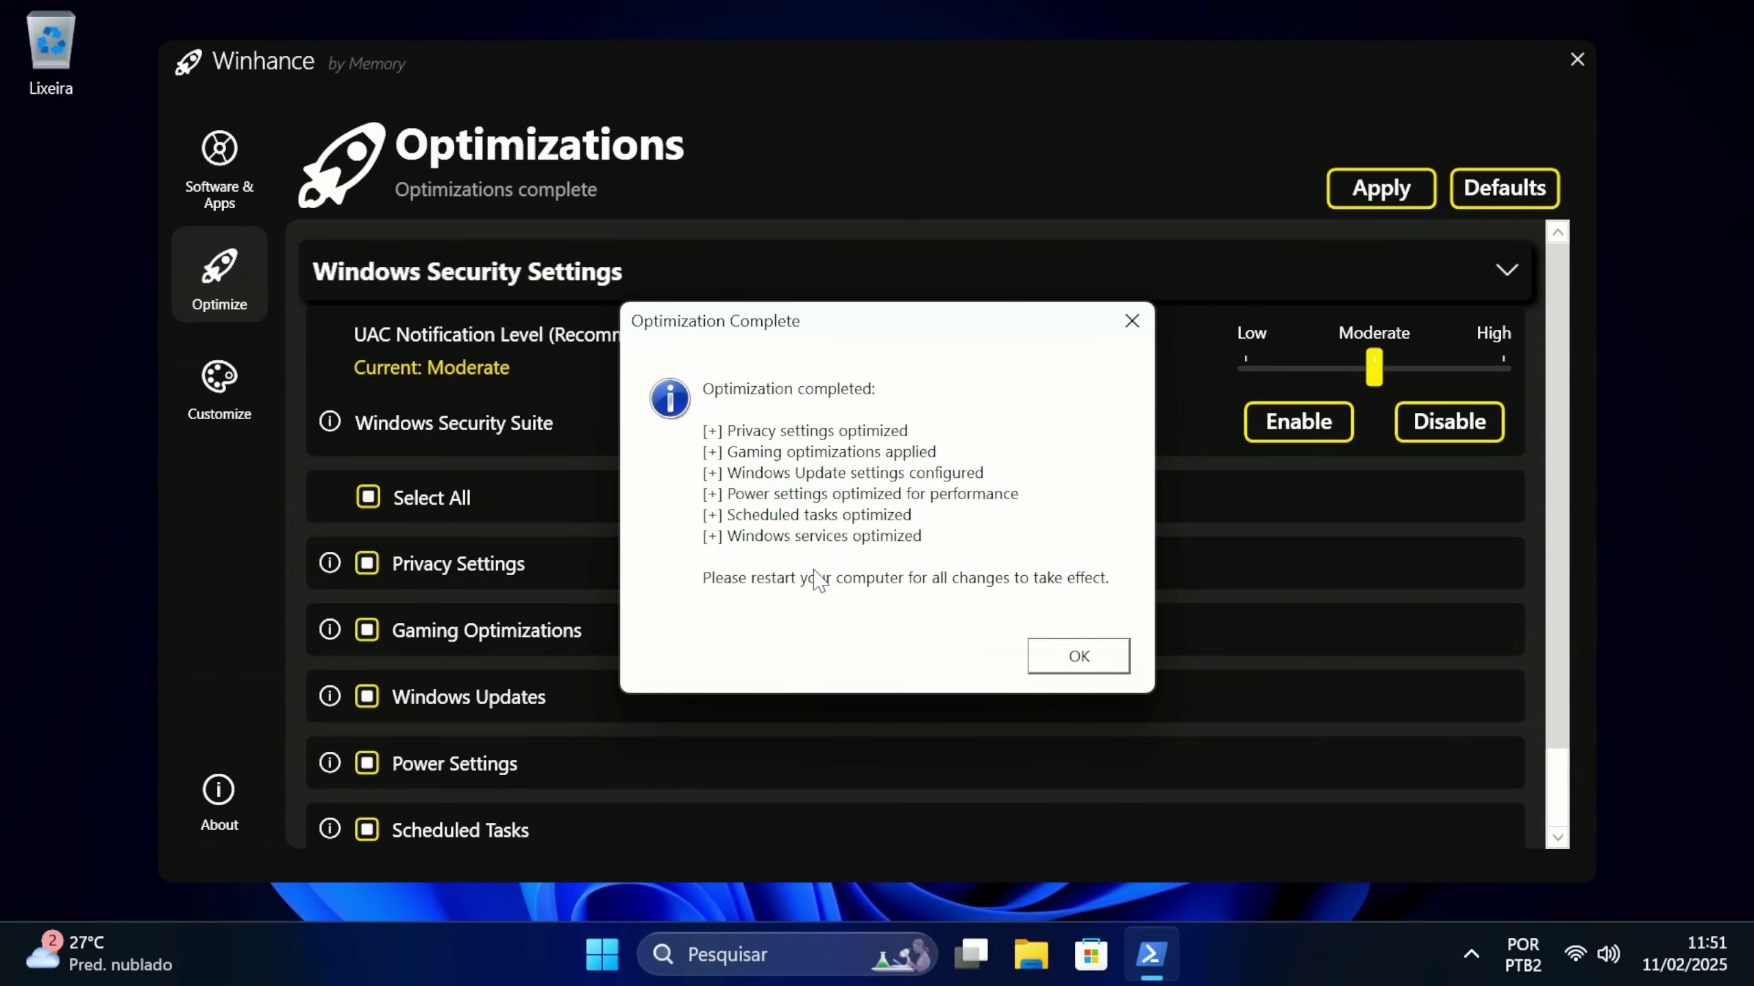
{"action": "left_click", "coordinate": [1076, 653]}
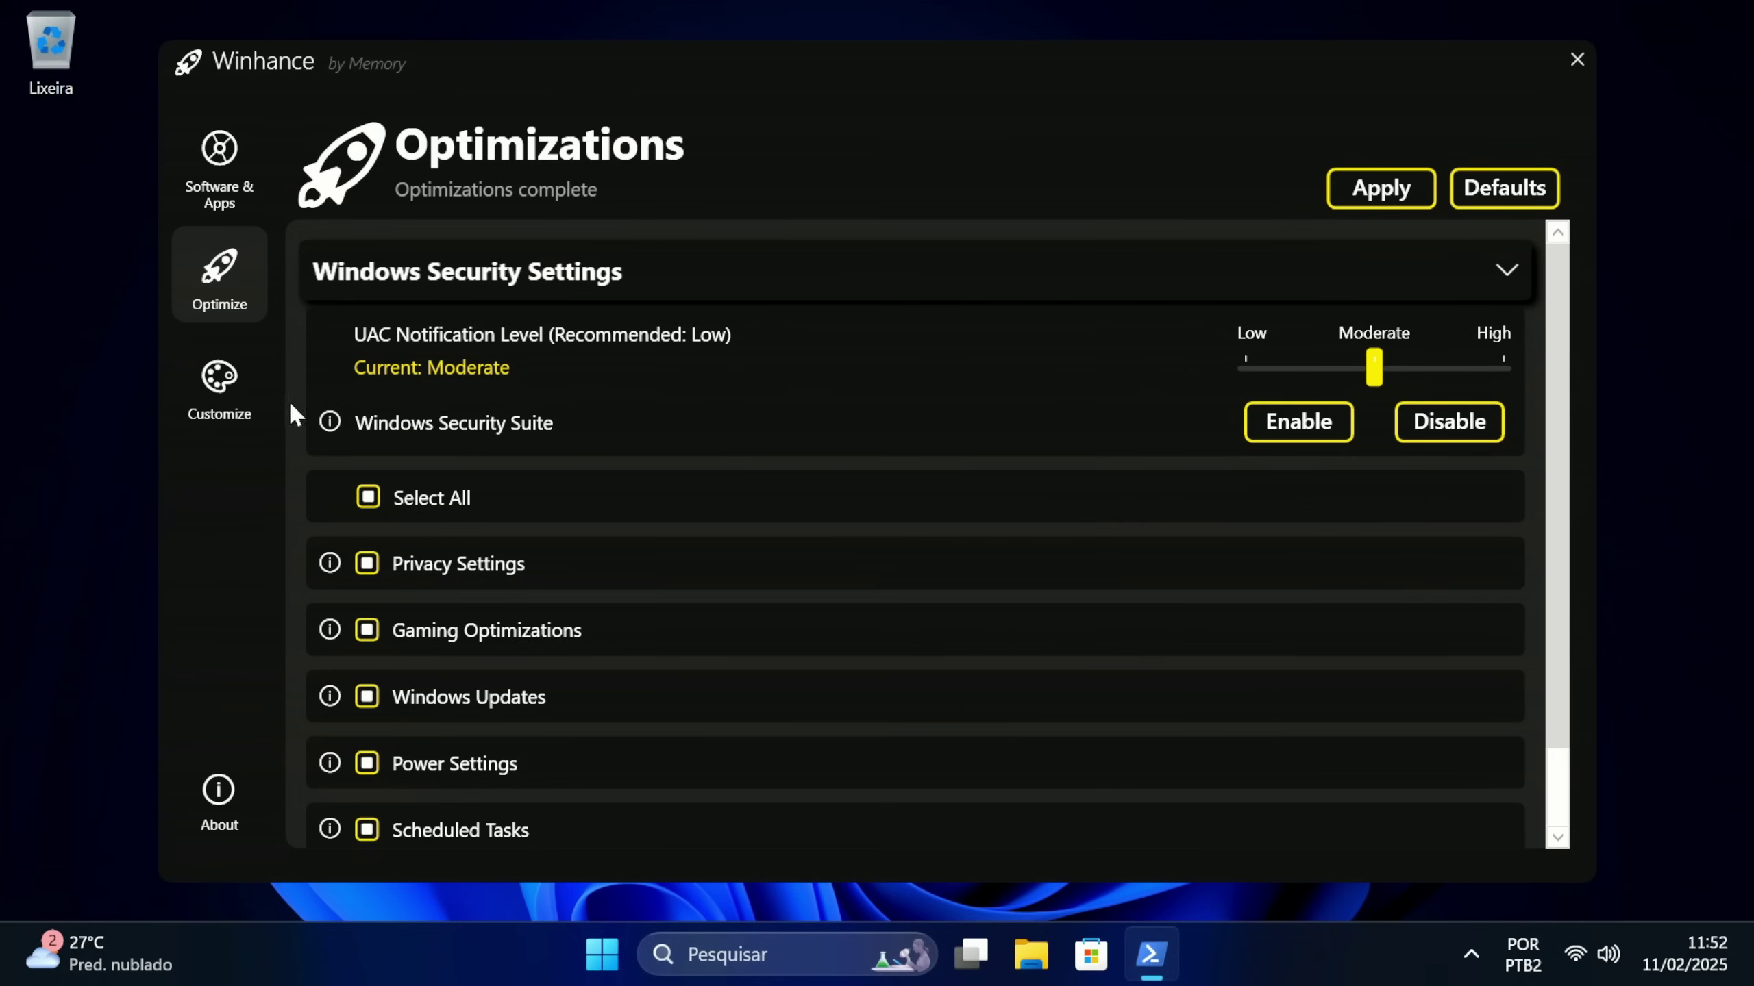
Open the Customize page and look through its categories, from Taskbar to Search
{"action": "left_click", "coordinate": [243, 397]}
{"action": "scroll", "coordinate": [584, 587], "scroll_direction": "down", "scroll_amount": 1}
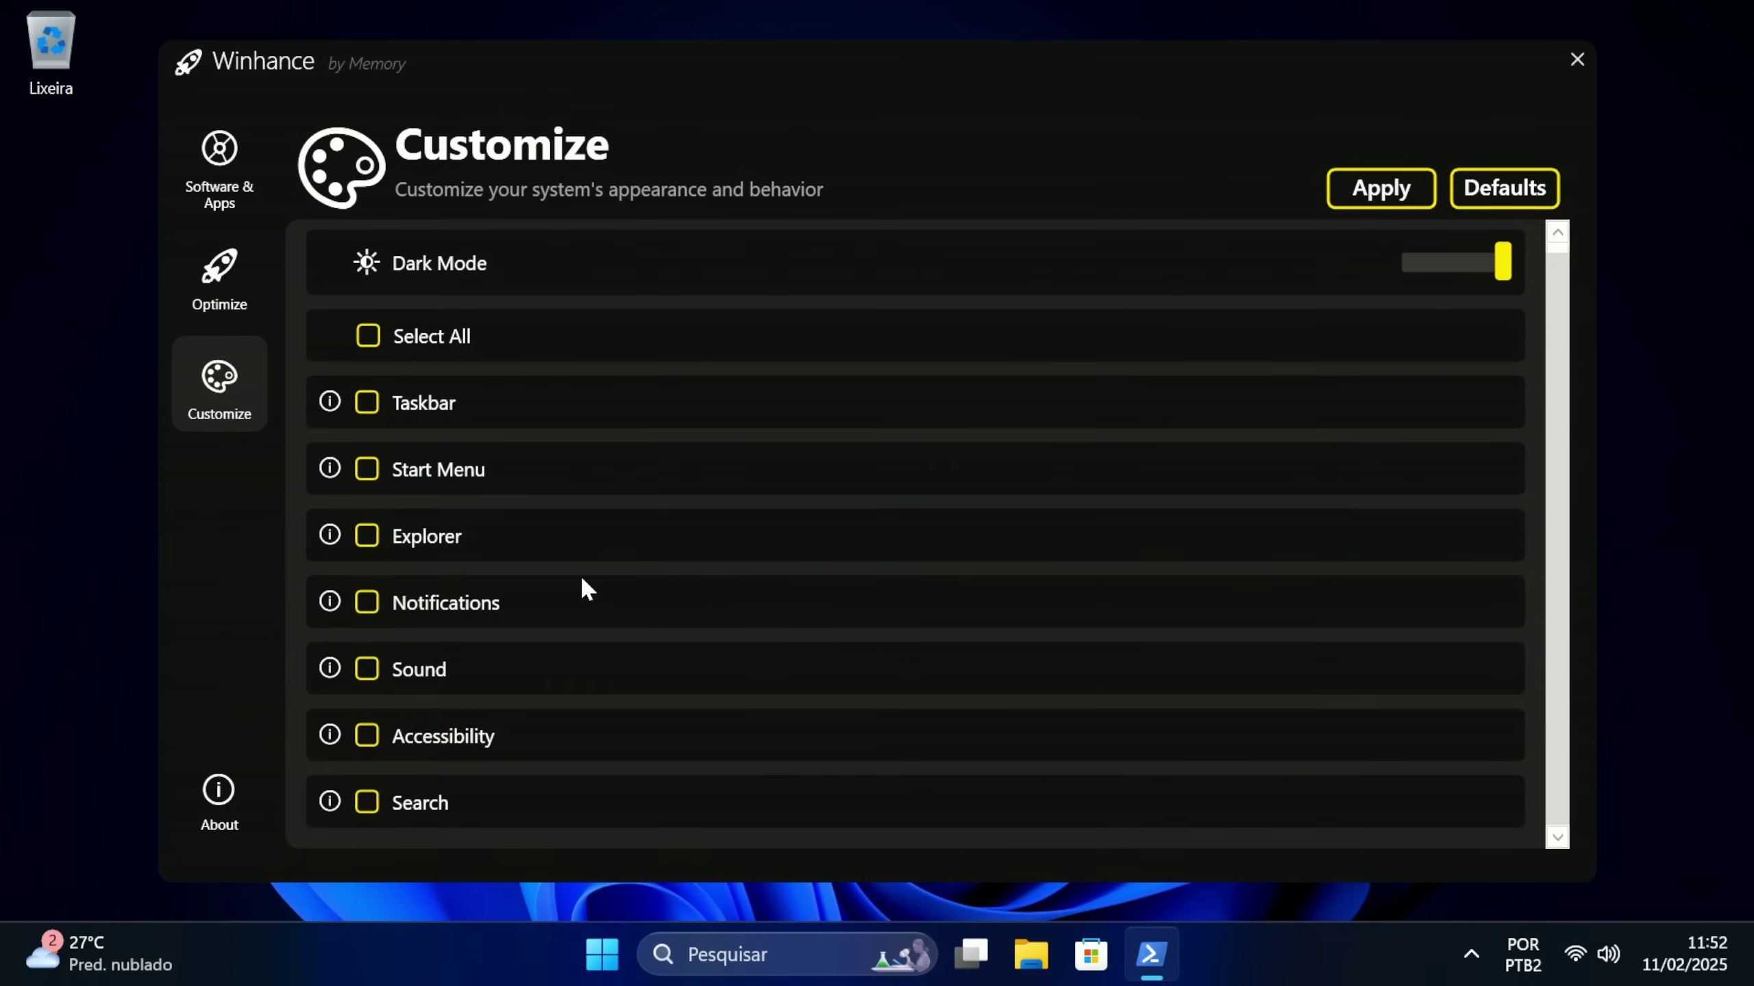
{"action": "scroll", "coordinate": [512, 472], "scroll_direction": "up", "scroll_amount": 1}
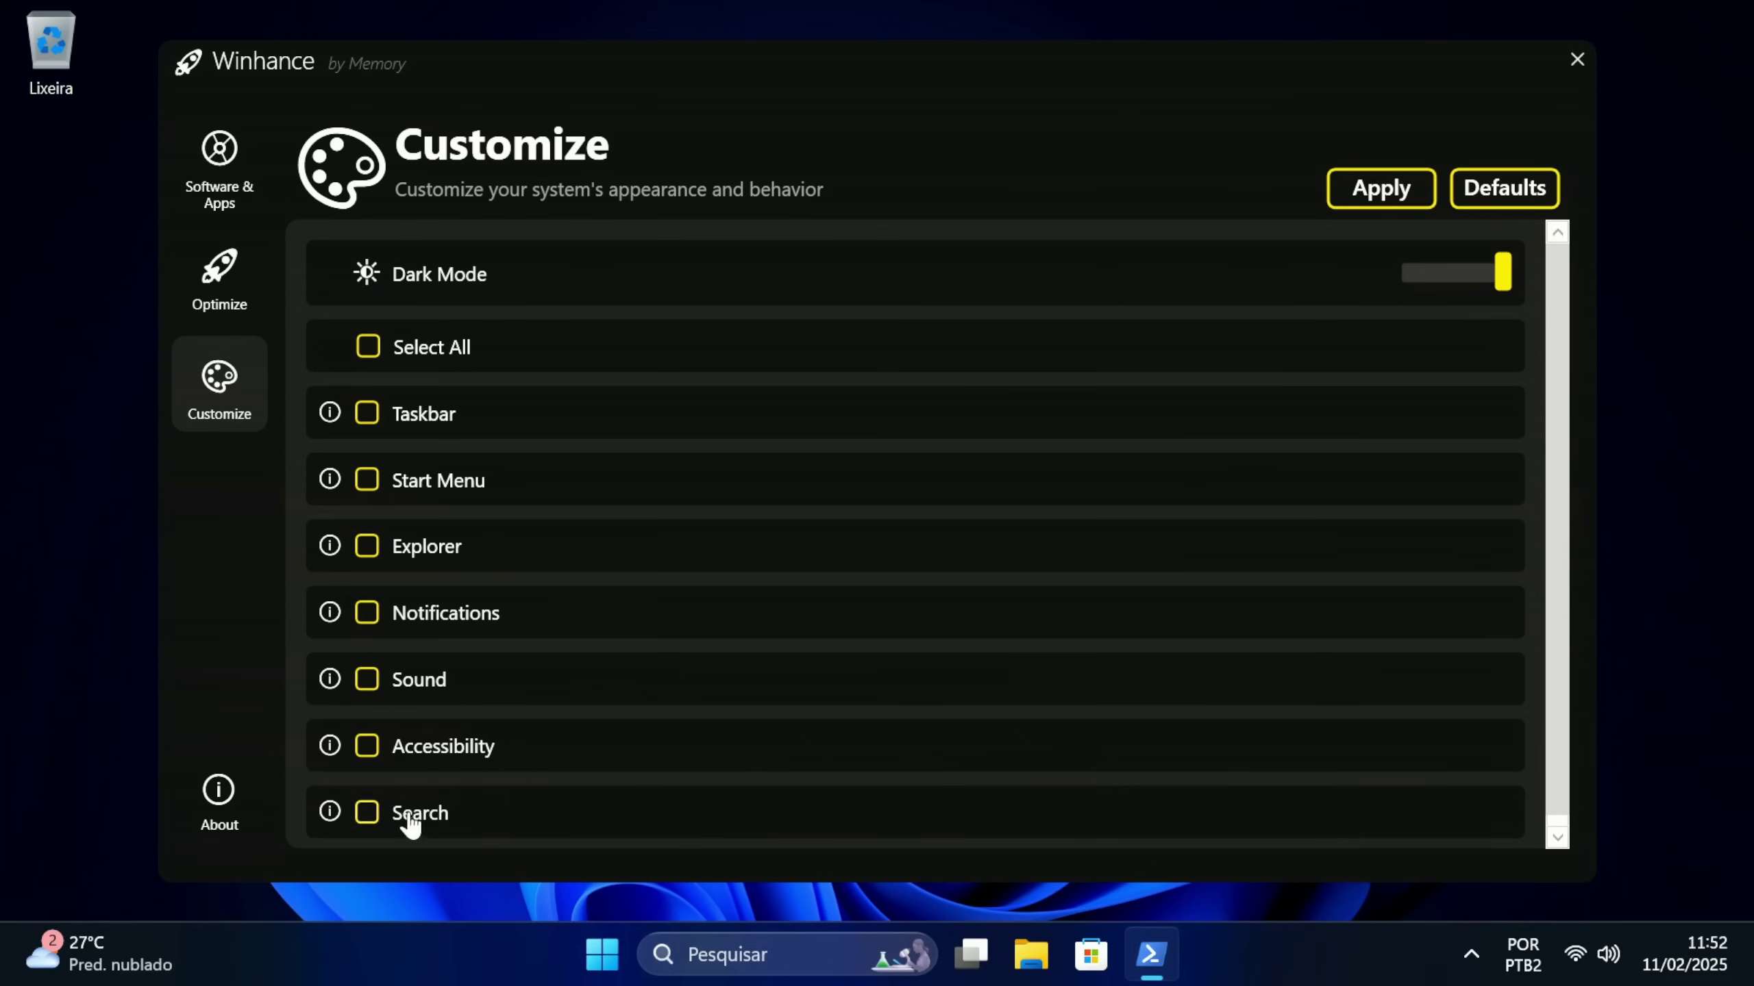
{"action": "scroll", "coordinate": [709, 693], "scroll_direction": "down", "scroll_amount": 1}
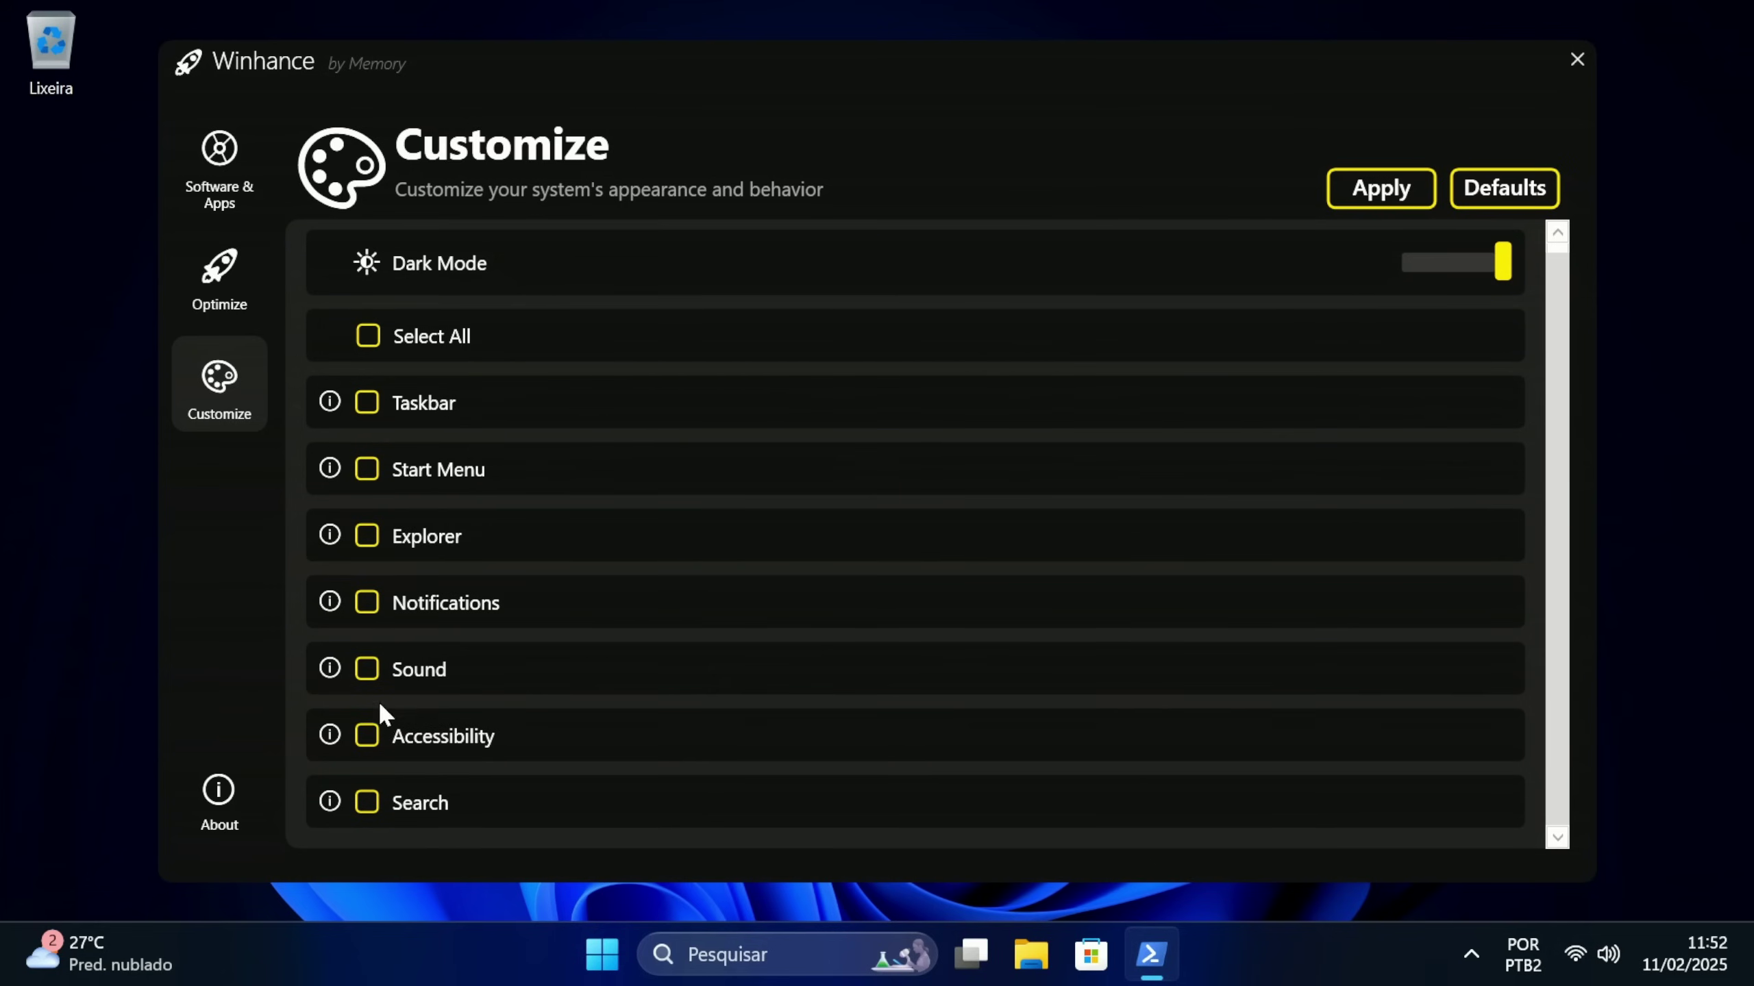
Apply the Taskbar customization on its own, look at the resulting taskbar, and restore the Taskbar defaults
{"action": "left_click", "coordinate": [371, 409]}
{"action": "scroll", "coordinate": [396, 500], "scroll_direction": "up", "scroll_amount": 1}
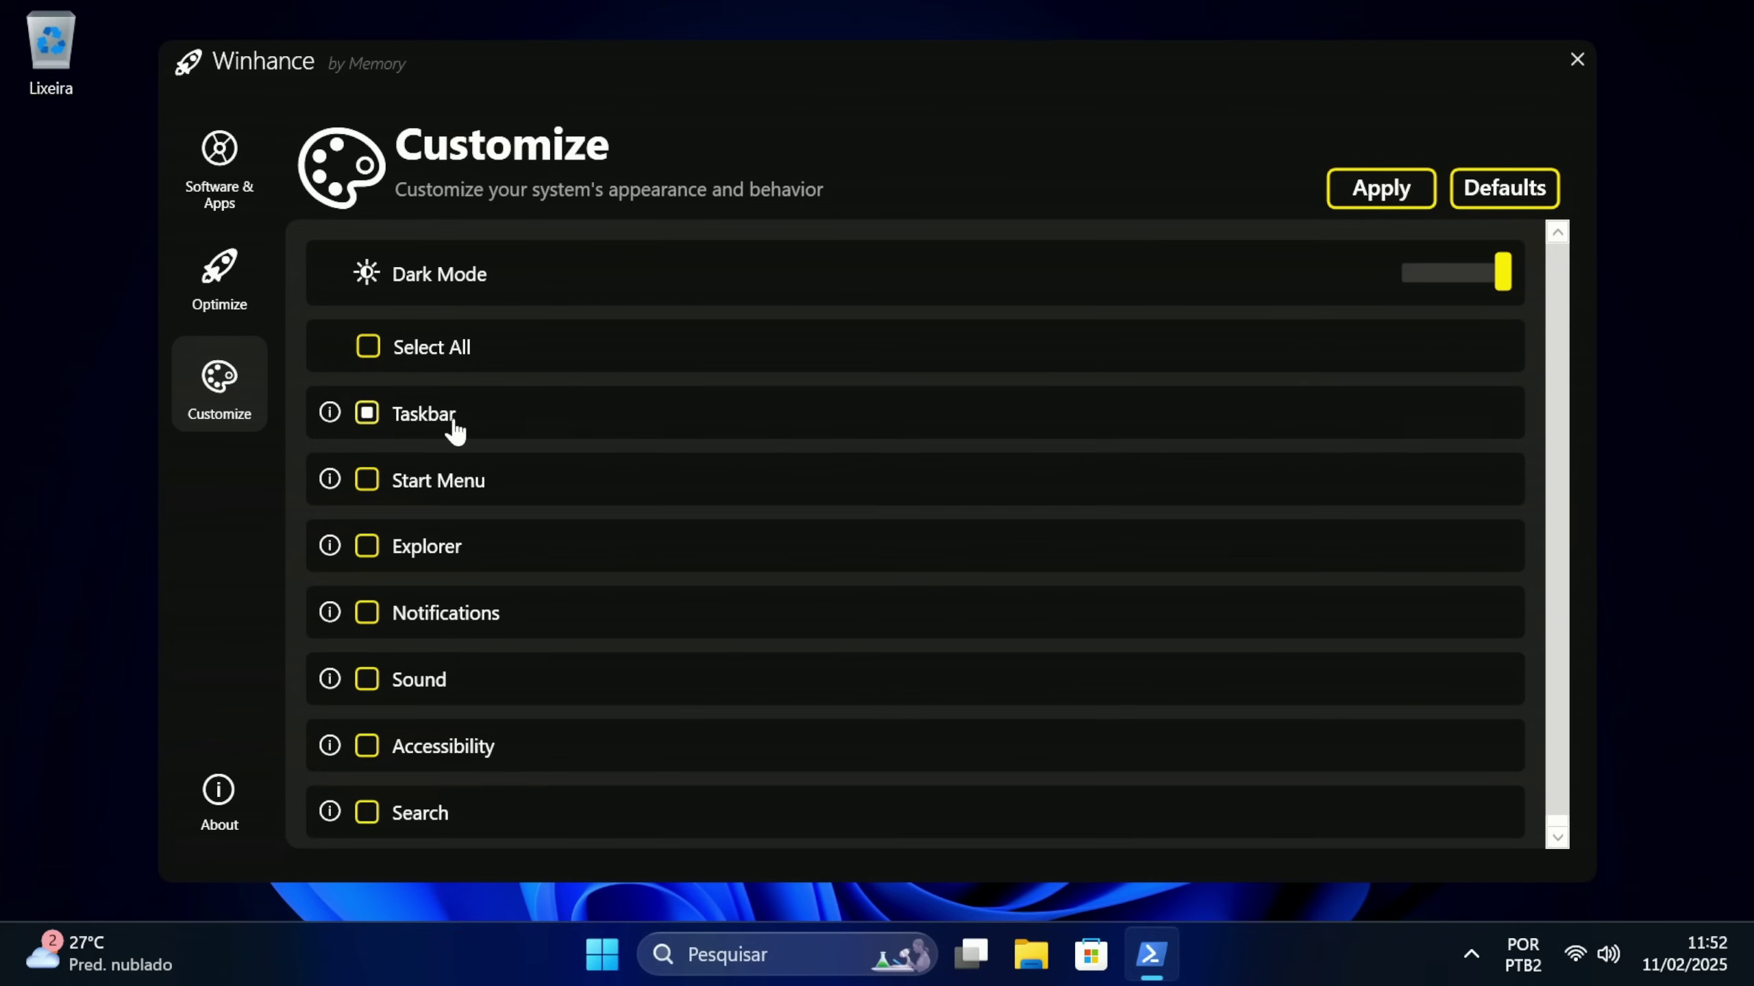
{"action": "left_click", "coordinate": [1401, 197]}
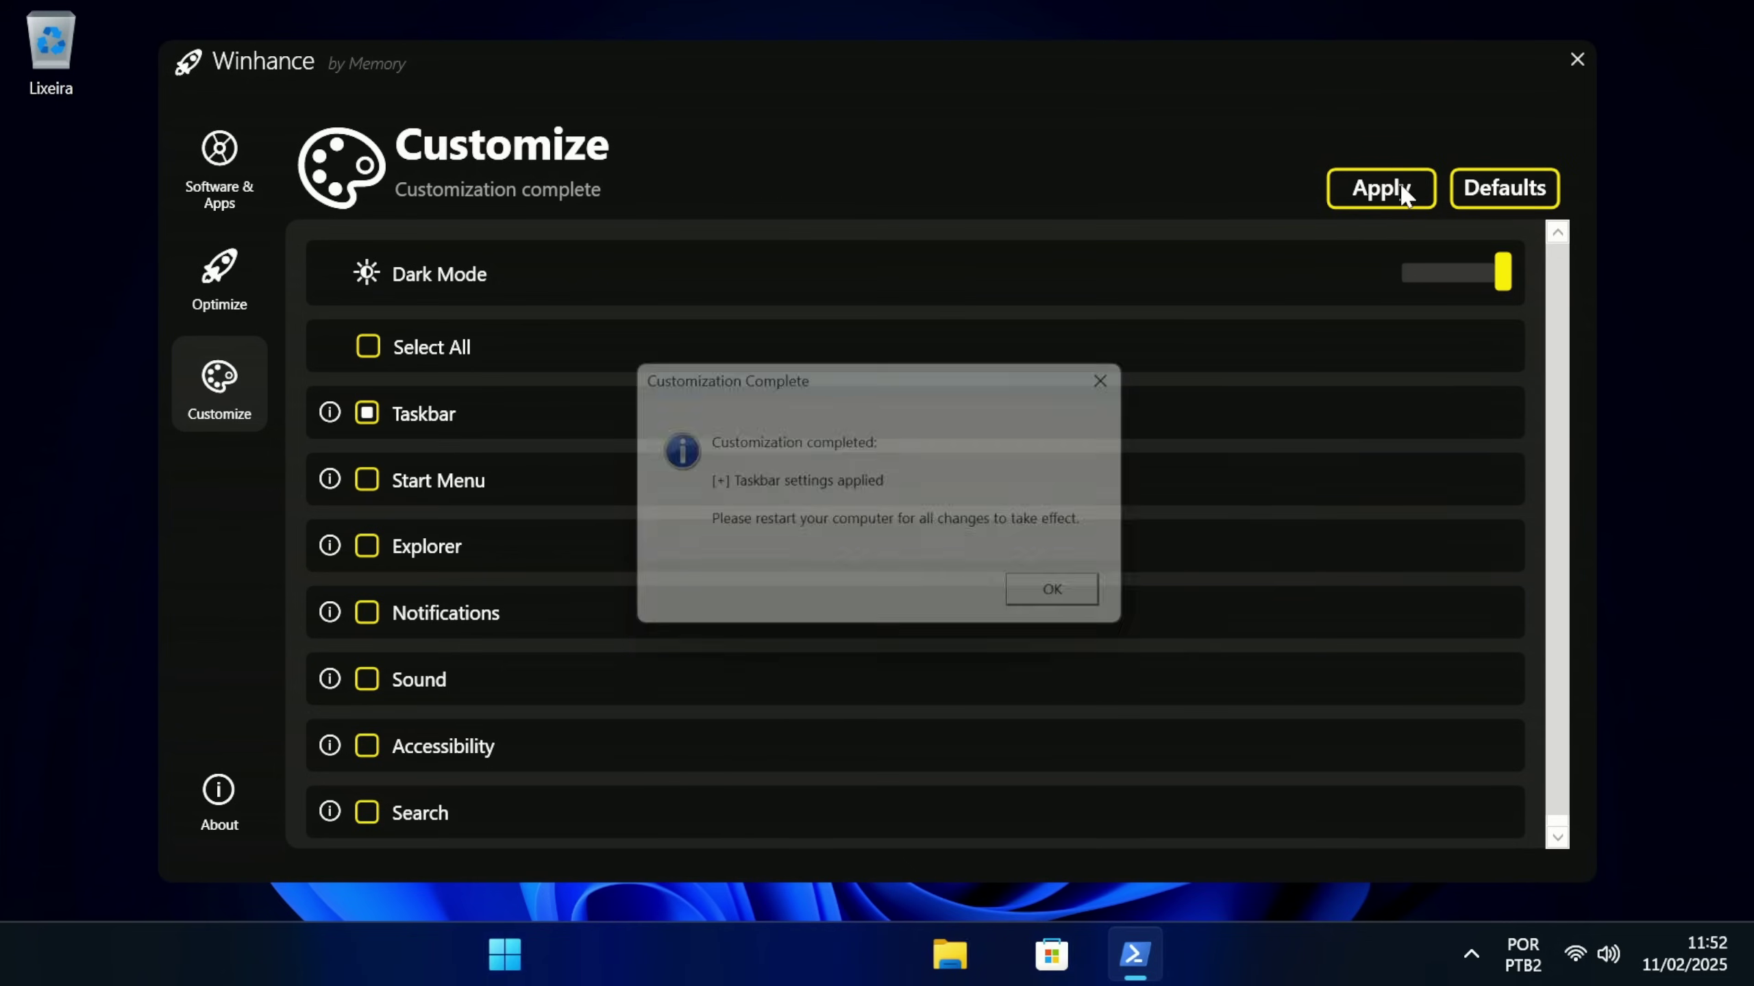
{"action": "left_click", "coordinate": [1063, 598]}
{"action": "left_click", "coordinate": [44, 955]}
{"action": "left_click", "coordinate": [43, 955]}
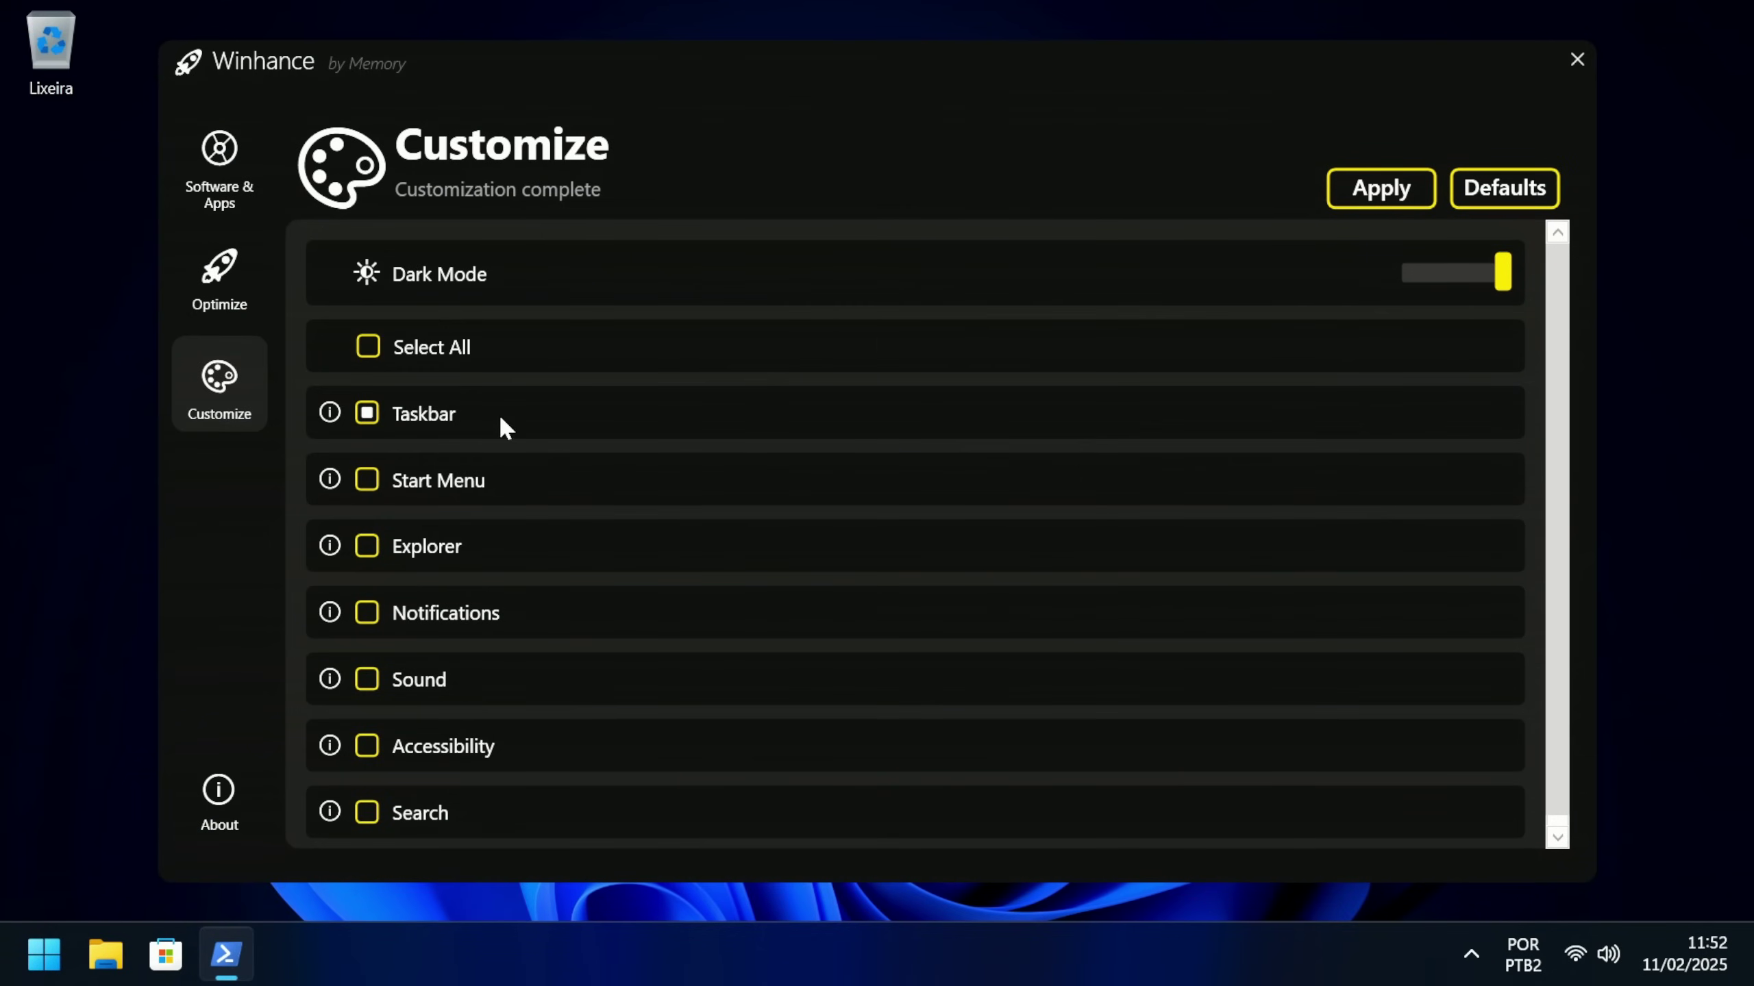
{"action": "left_click", "coordinate": [1504, 188]}
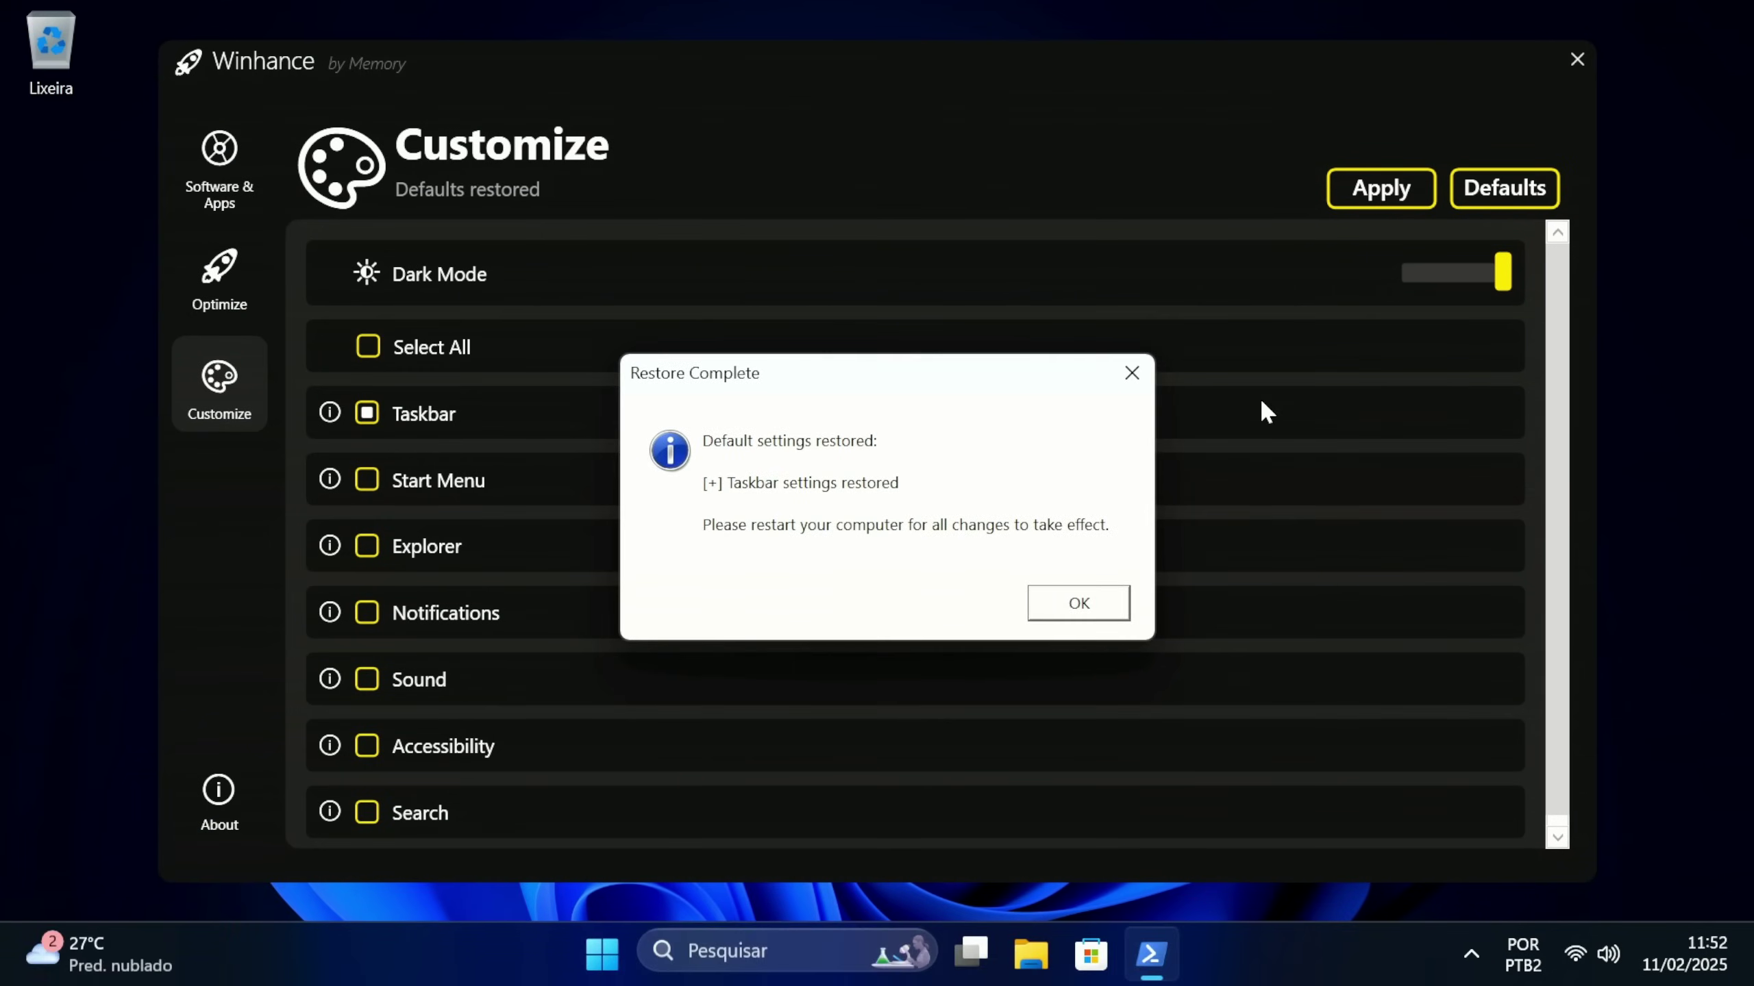
{"action": "left_click", "coordinate": [1067, 599]}
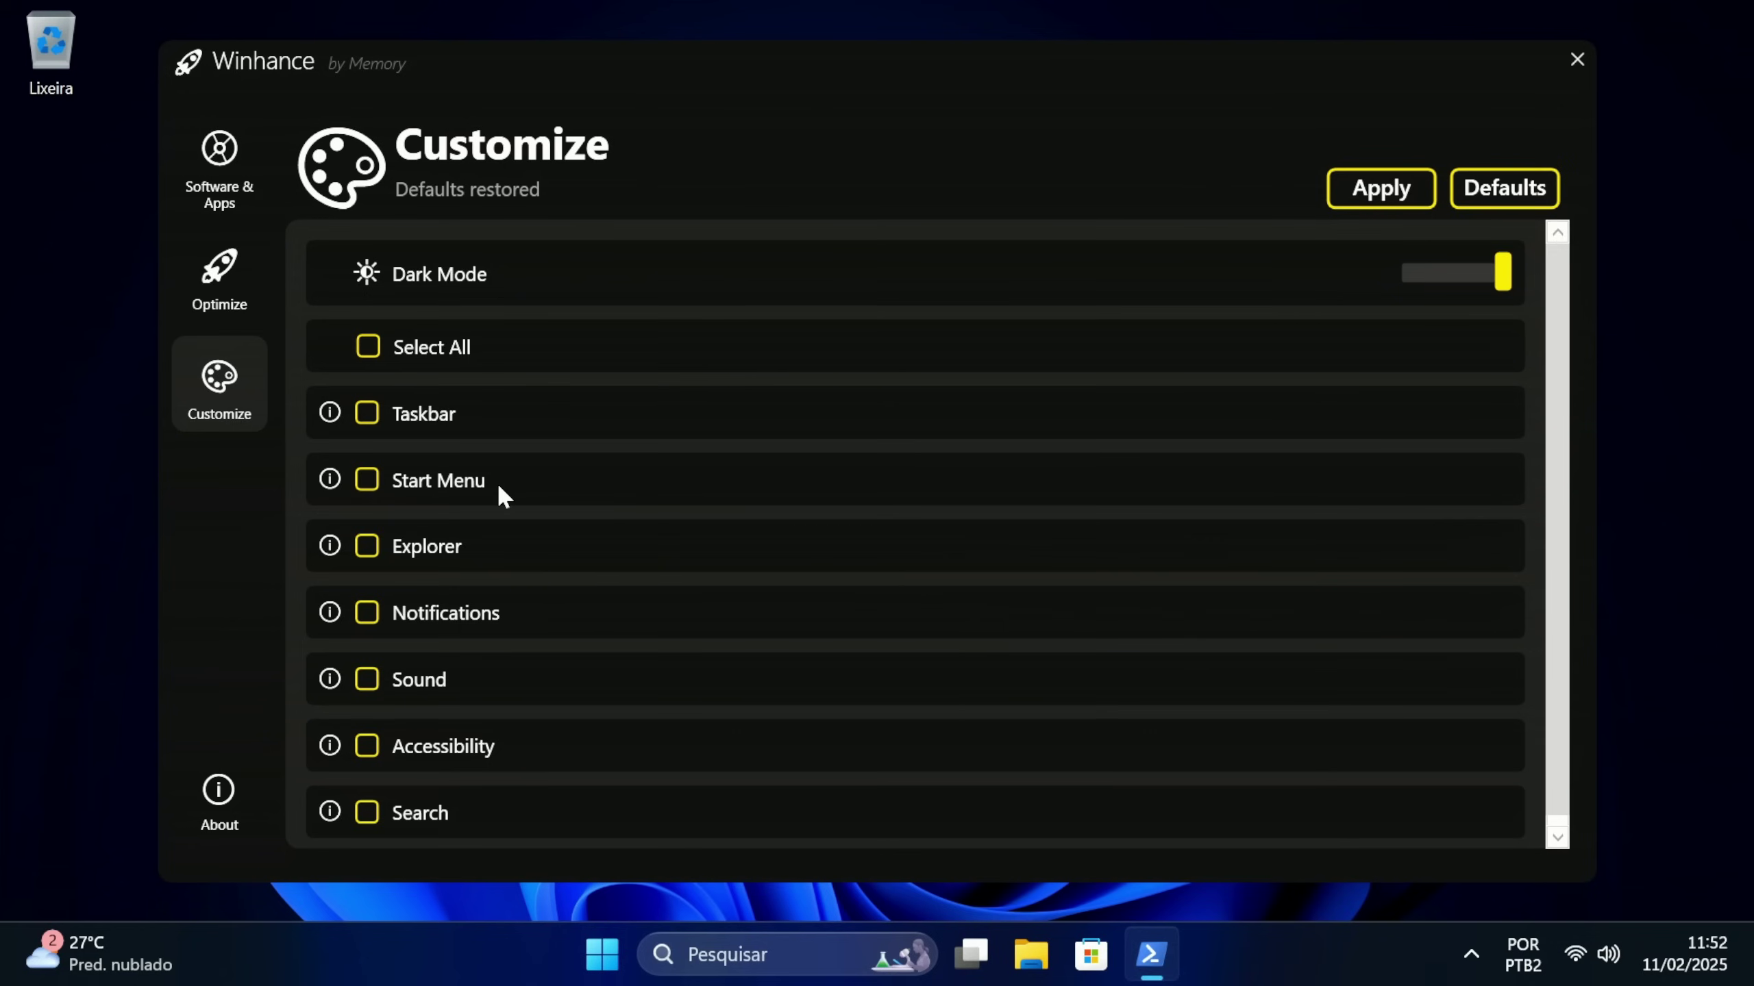
Apply the Taskbar customization again, acknowledge the completion message, and check the Start menu
{"action": "left_click", "coordinate": [367, 414]}
{"action": "left_click", "coordinate": [1342, 190]}
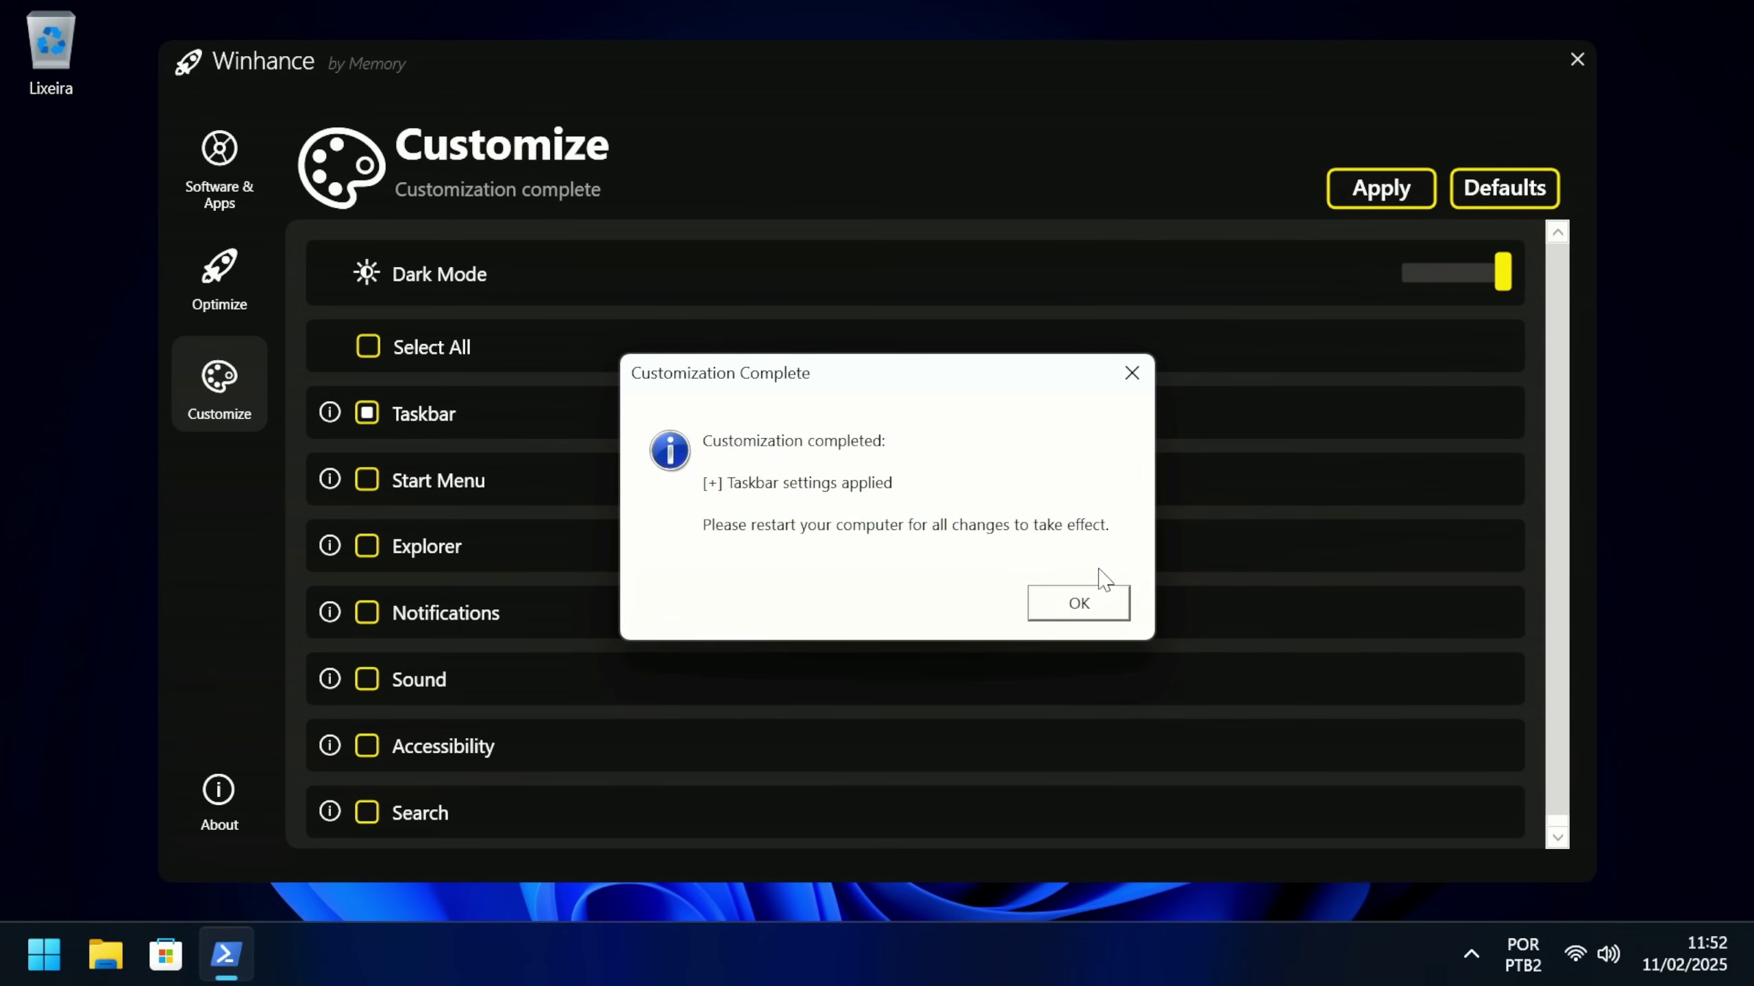
{"action": "left_click", "coordinate": [1080, 604]}
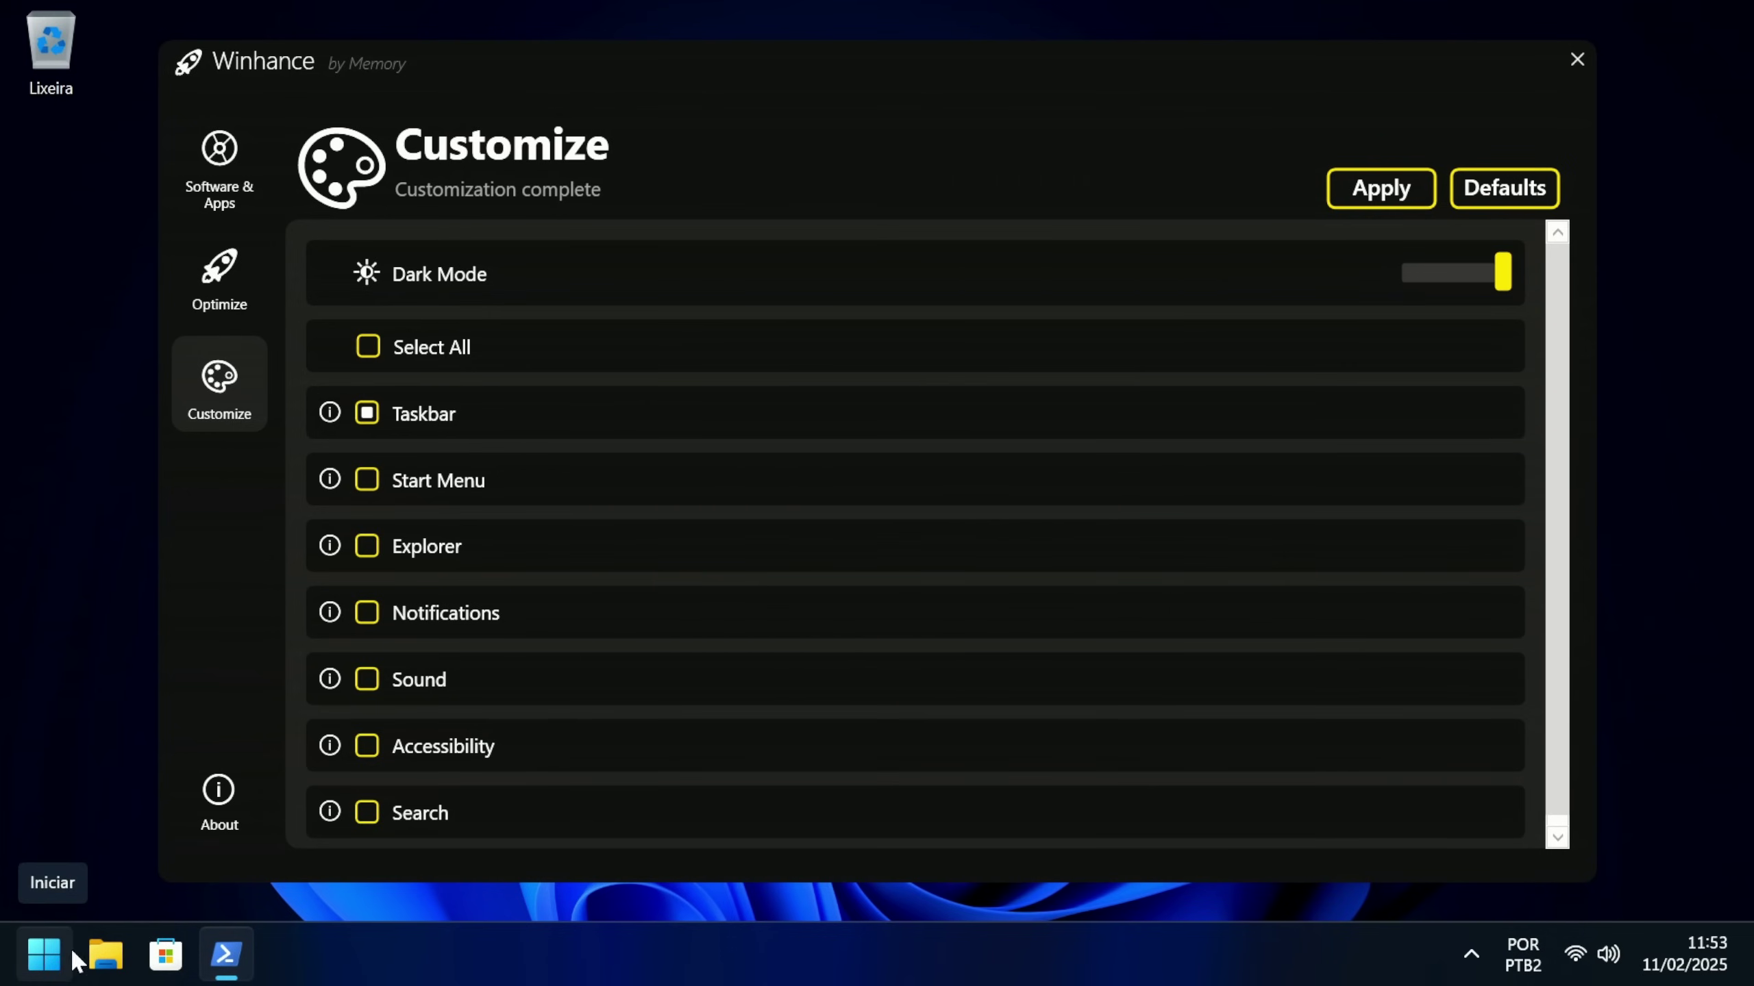
{"action": "left_click", "coordinate": [50, 955]}
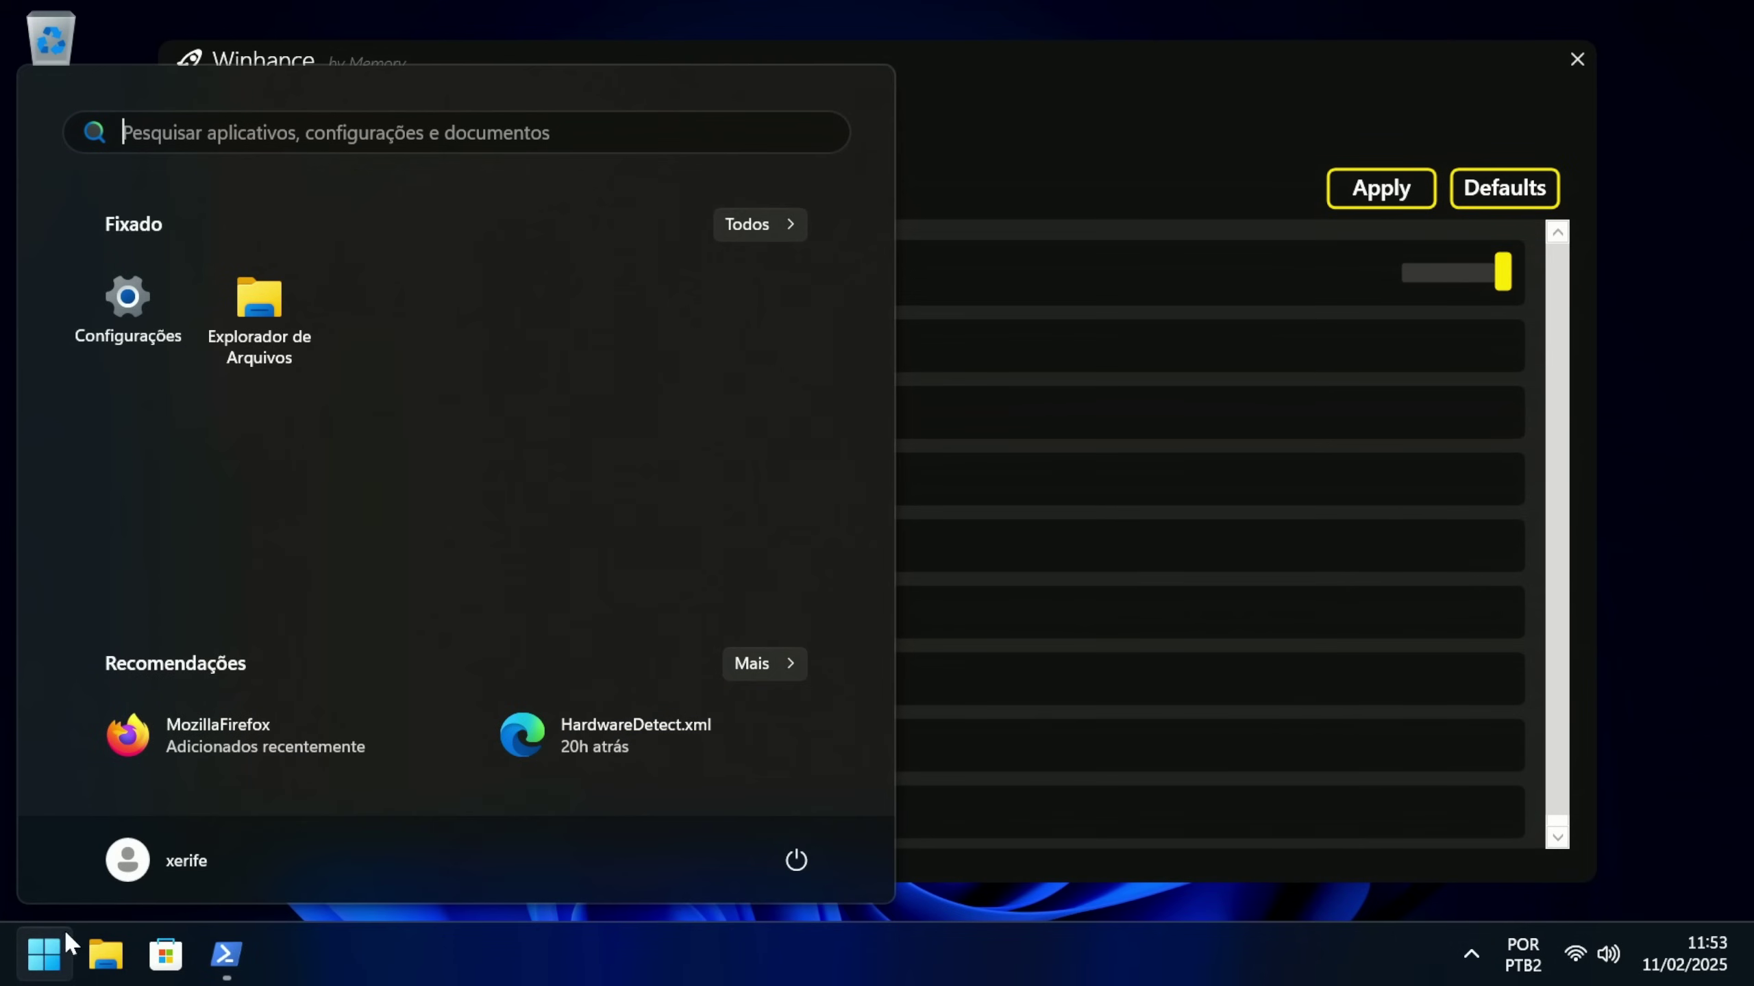
{"action": "left_click", "coordinate": [1051, 143]}
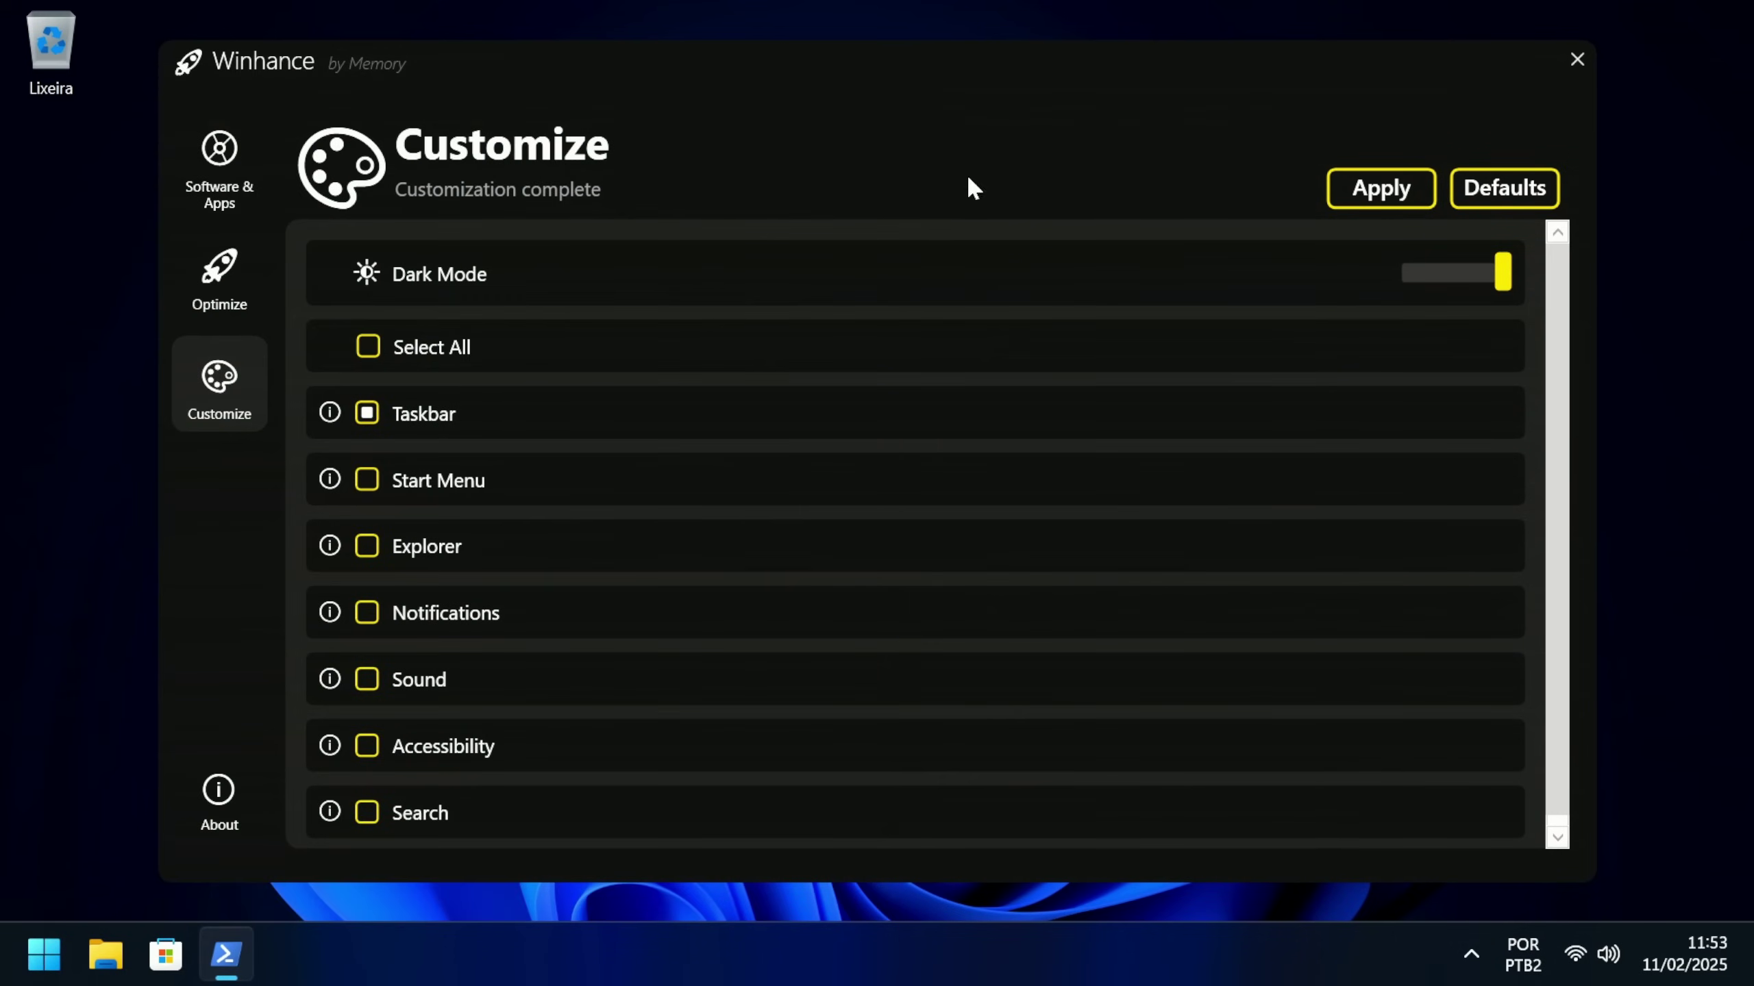
Add Start Menu to the selected customizations, apply them, and check the Start menu's pinned items and full app list
{"action": "left_click", "coordinate": [373, 494]}
{"action": "left_click", "coordinate": [1345, 187]}
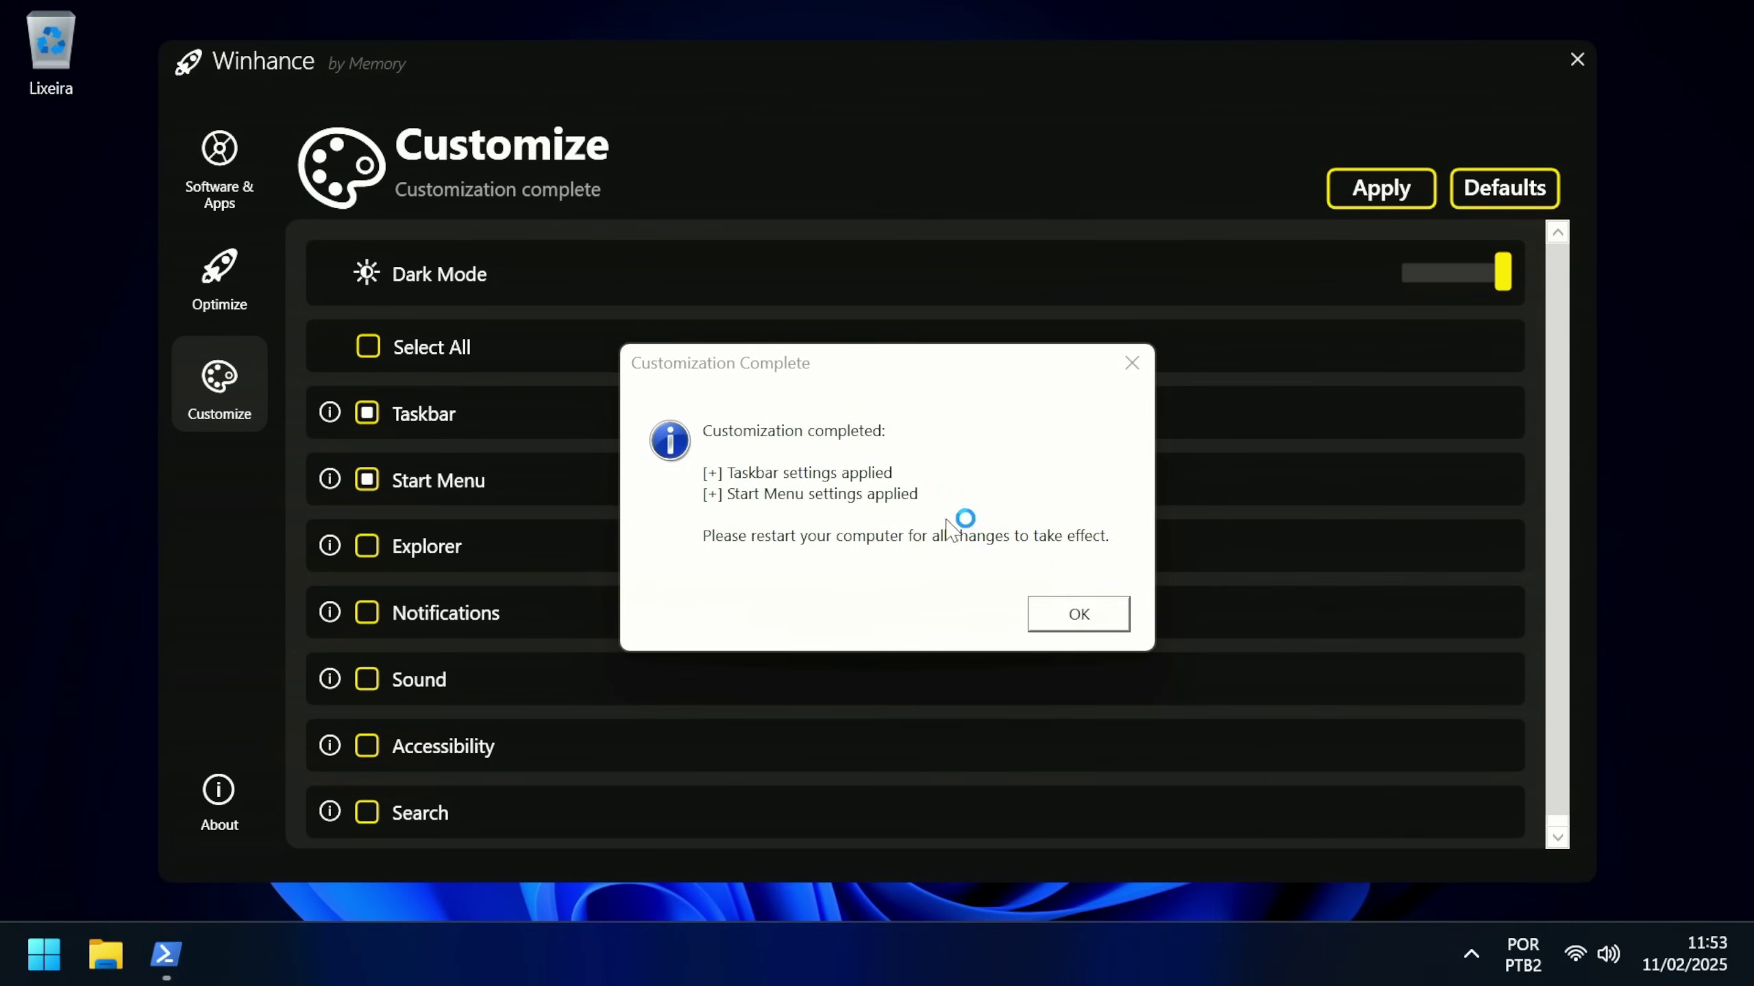
{"action": "left_click", "coordinate": [1070, 622]}
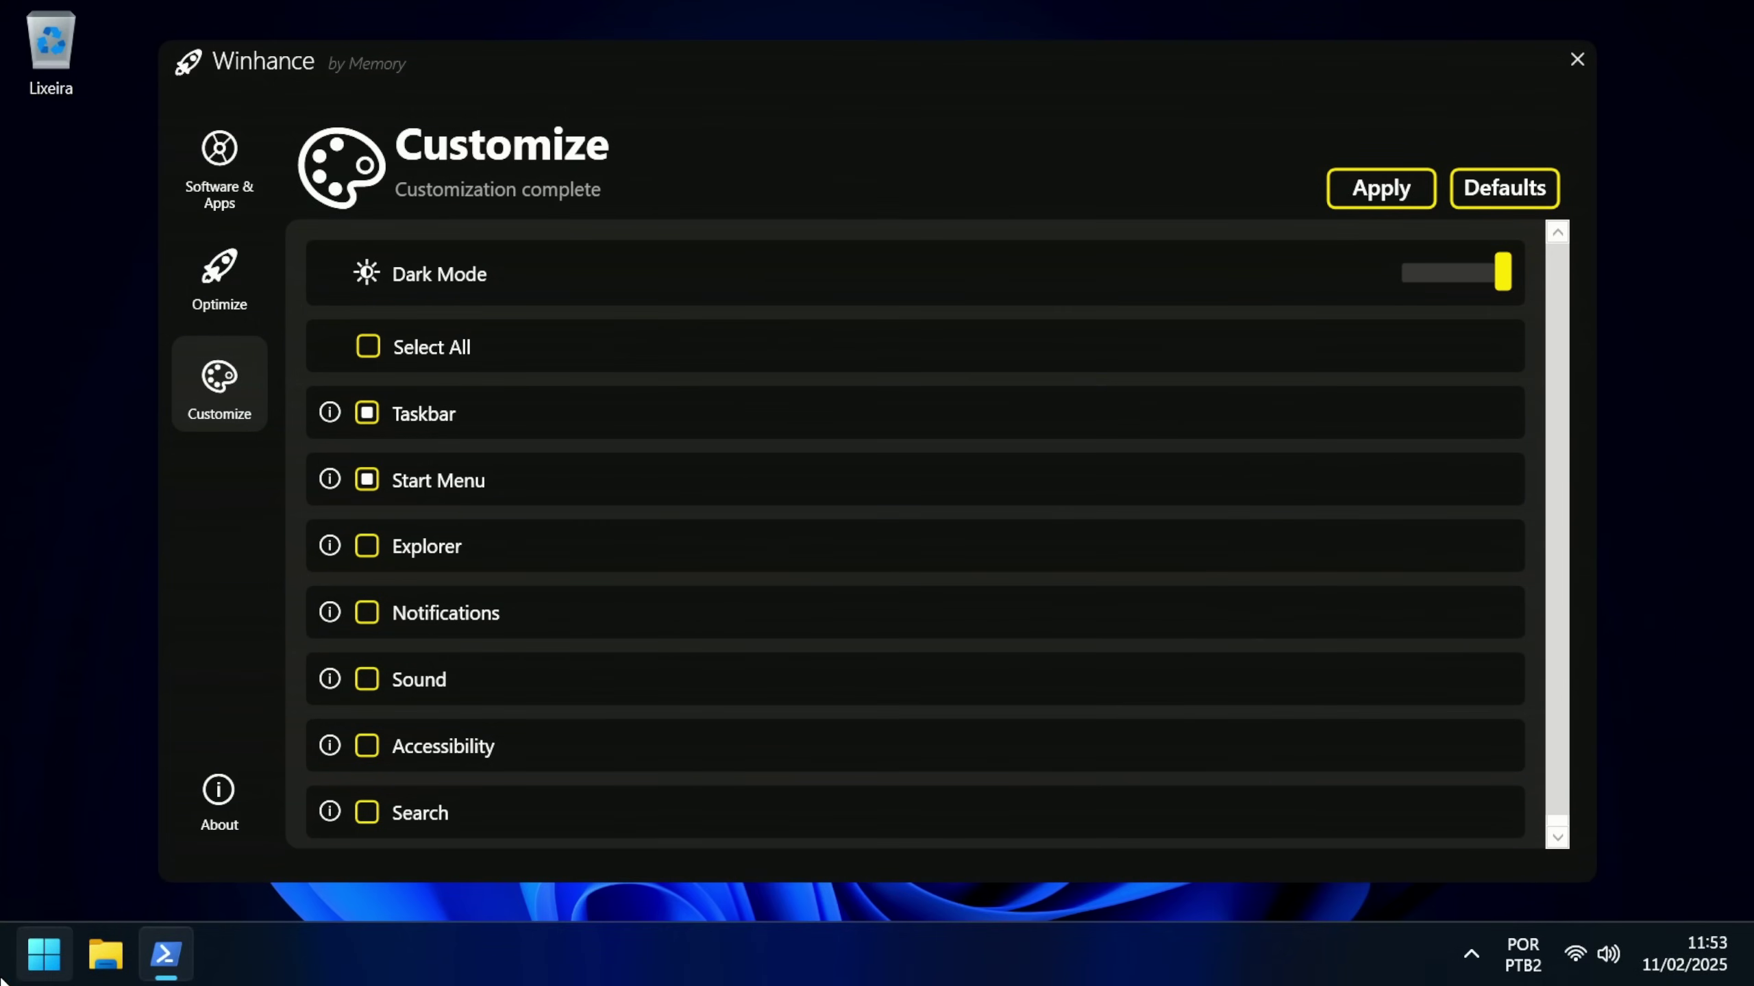
{"action": "left_click", "coordinate": [43, 954]}
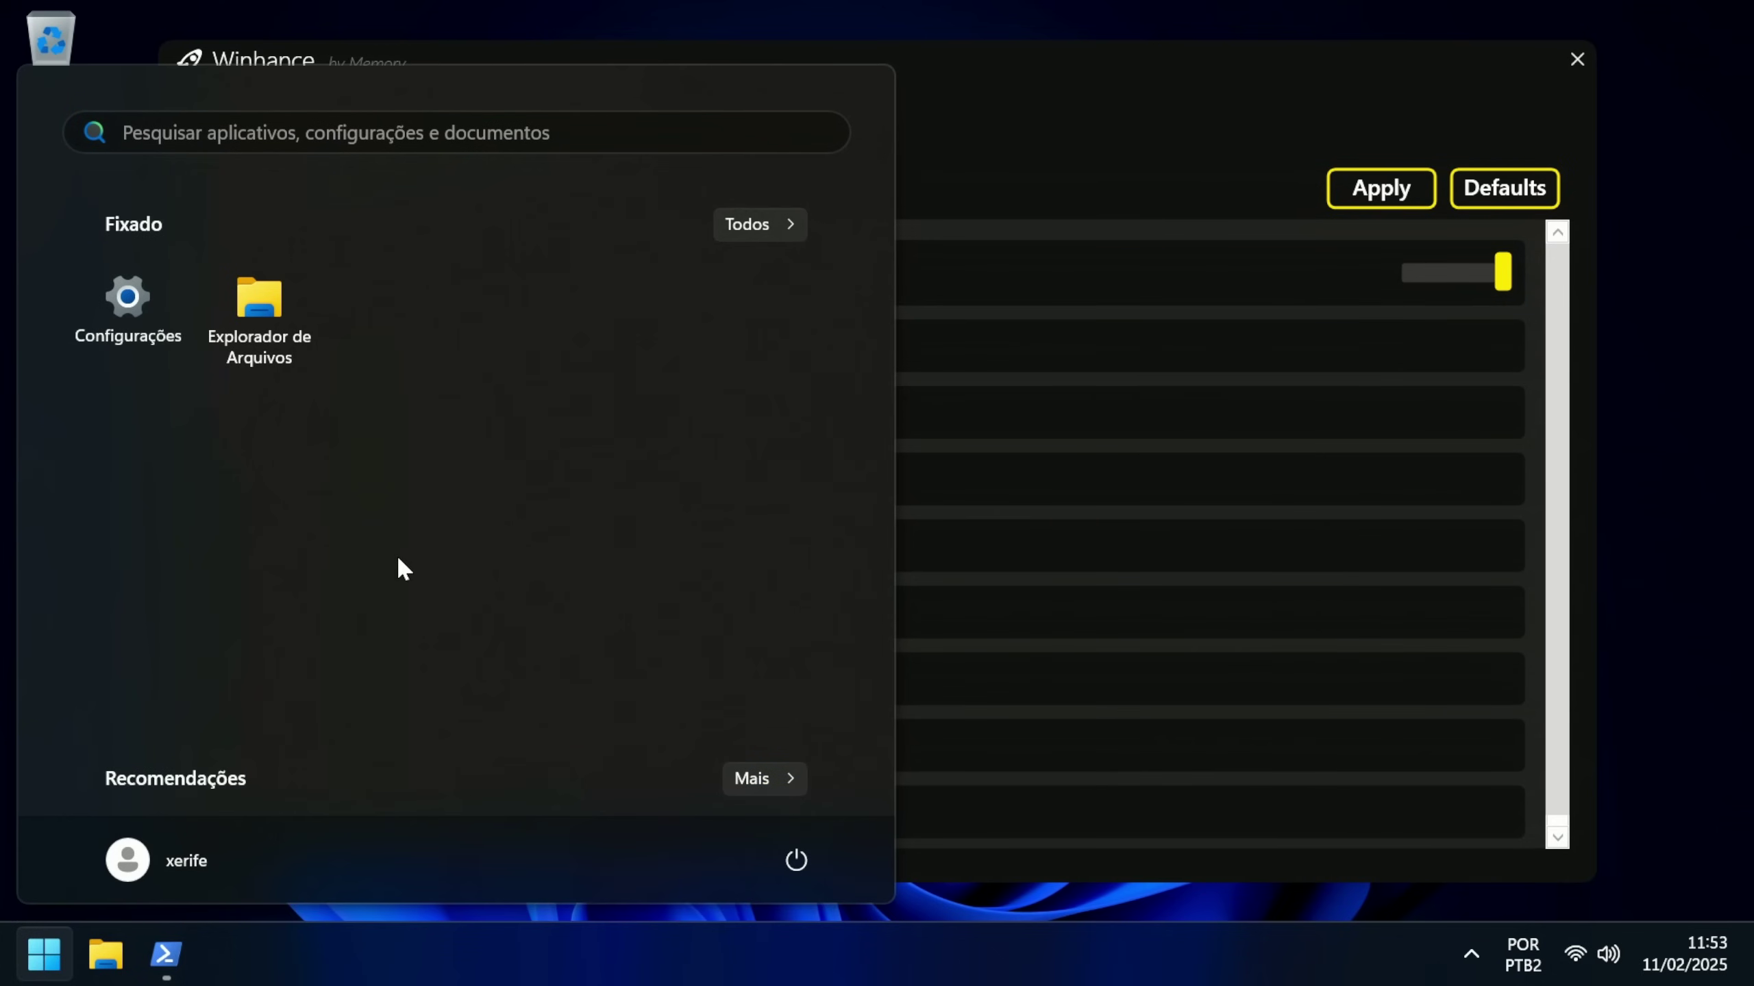
{"action": "left_click", "coordinate": [774, 234]}
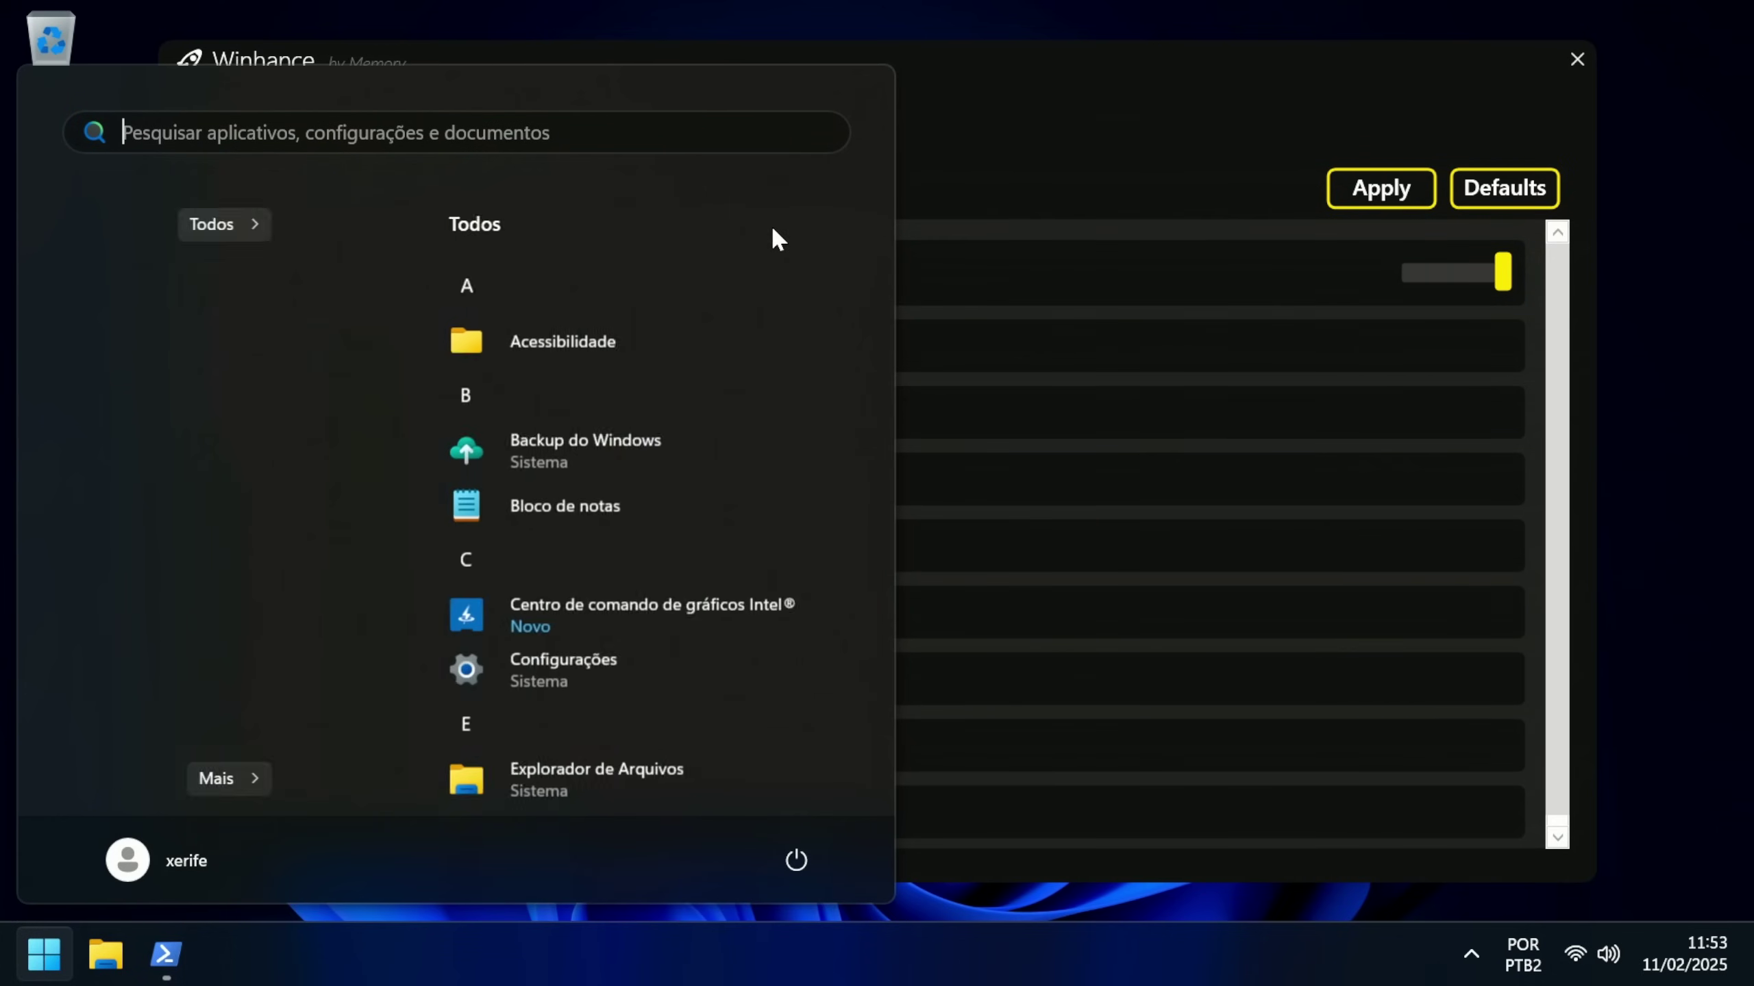
{"action": "scroll", "coordinate": [331, 587], "scroll_direction": "down", "scroll_amount": 6}
{"action": "scroll", "coordinate": [302, 628], "scroll_direction": "up", "scroll_amount": 4}
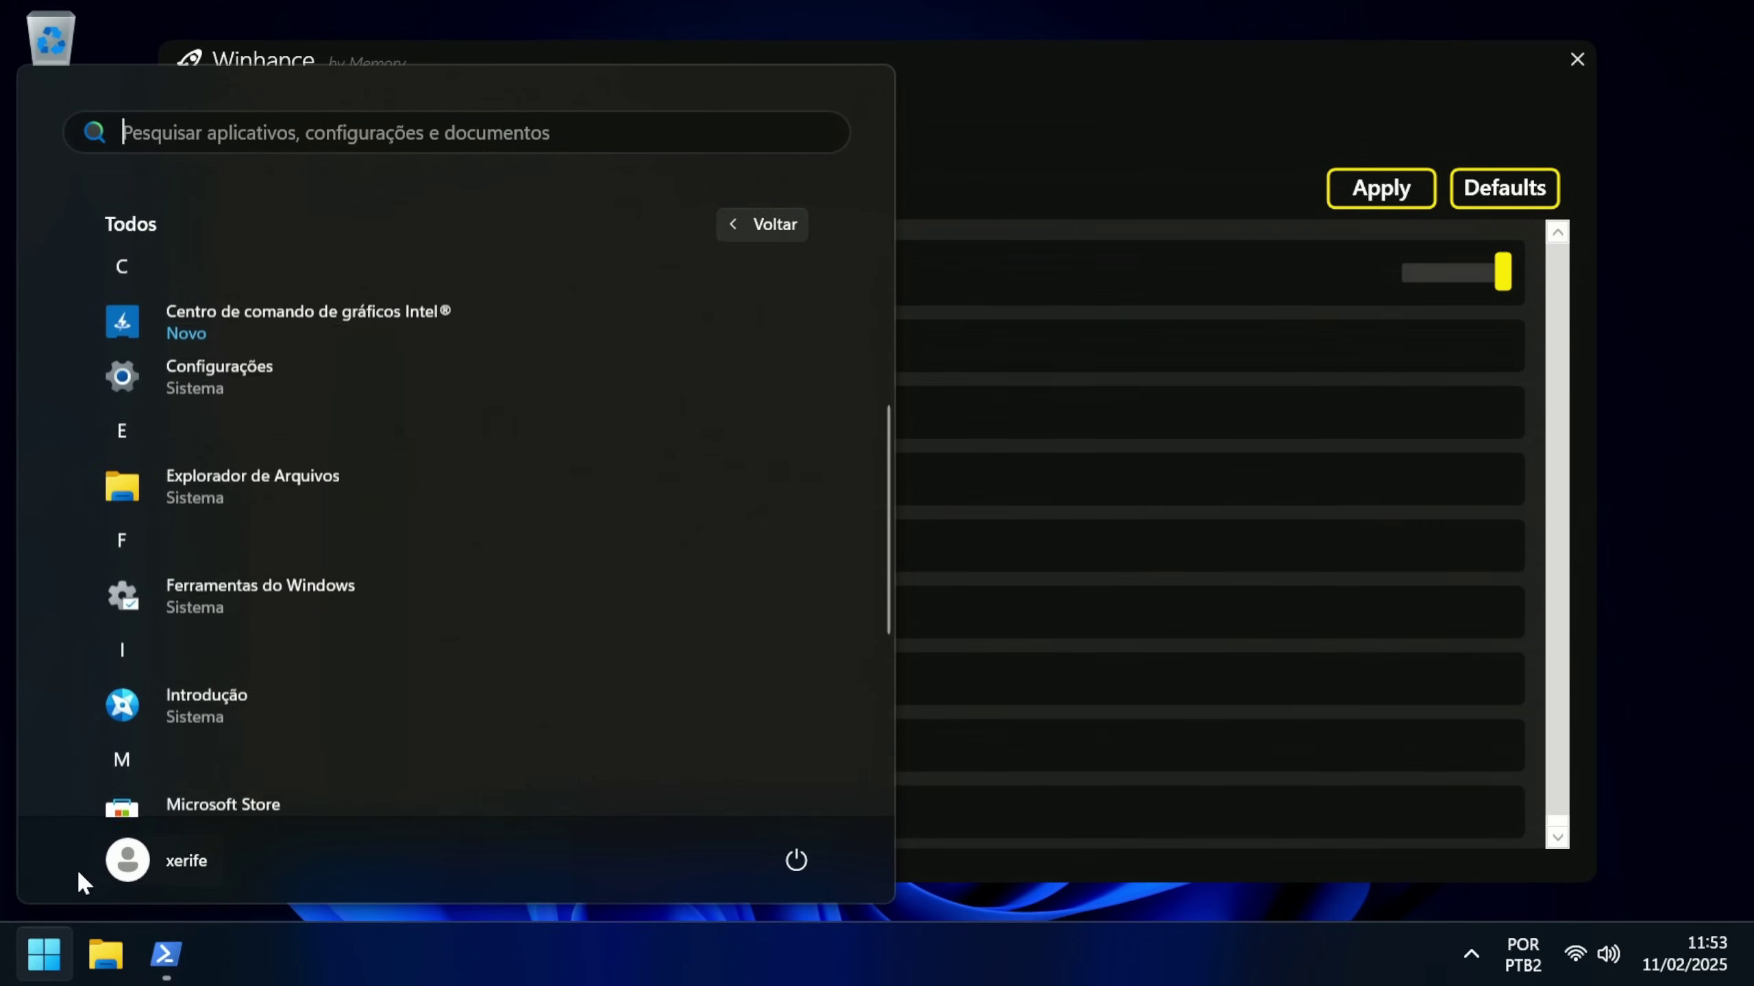
{"action": "left_click", "coordinate": [43, 955]}
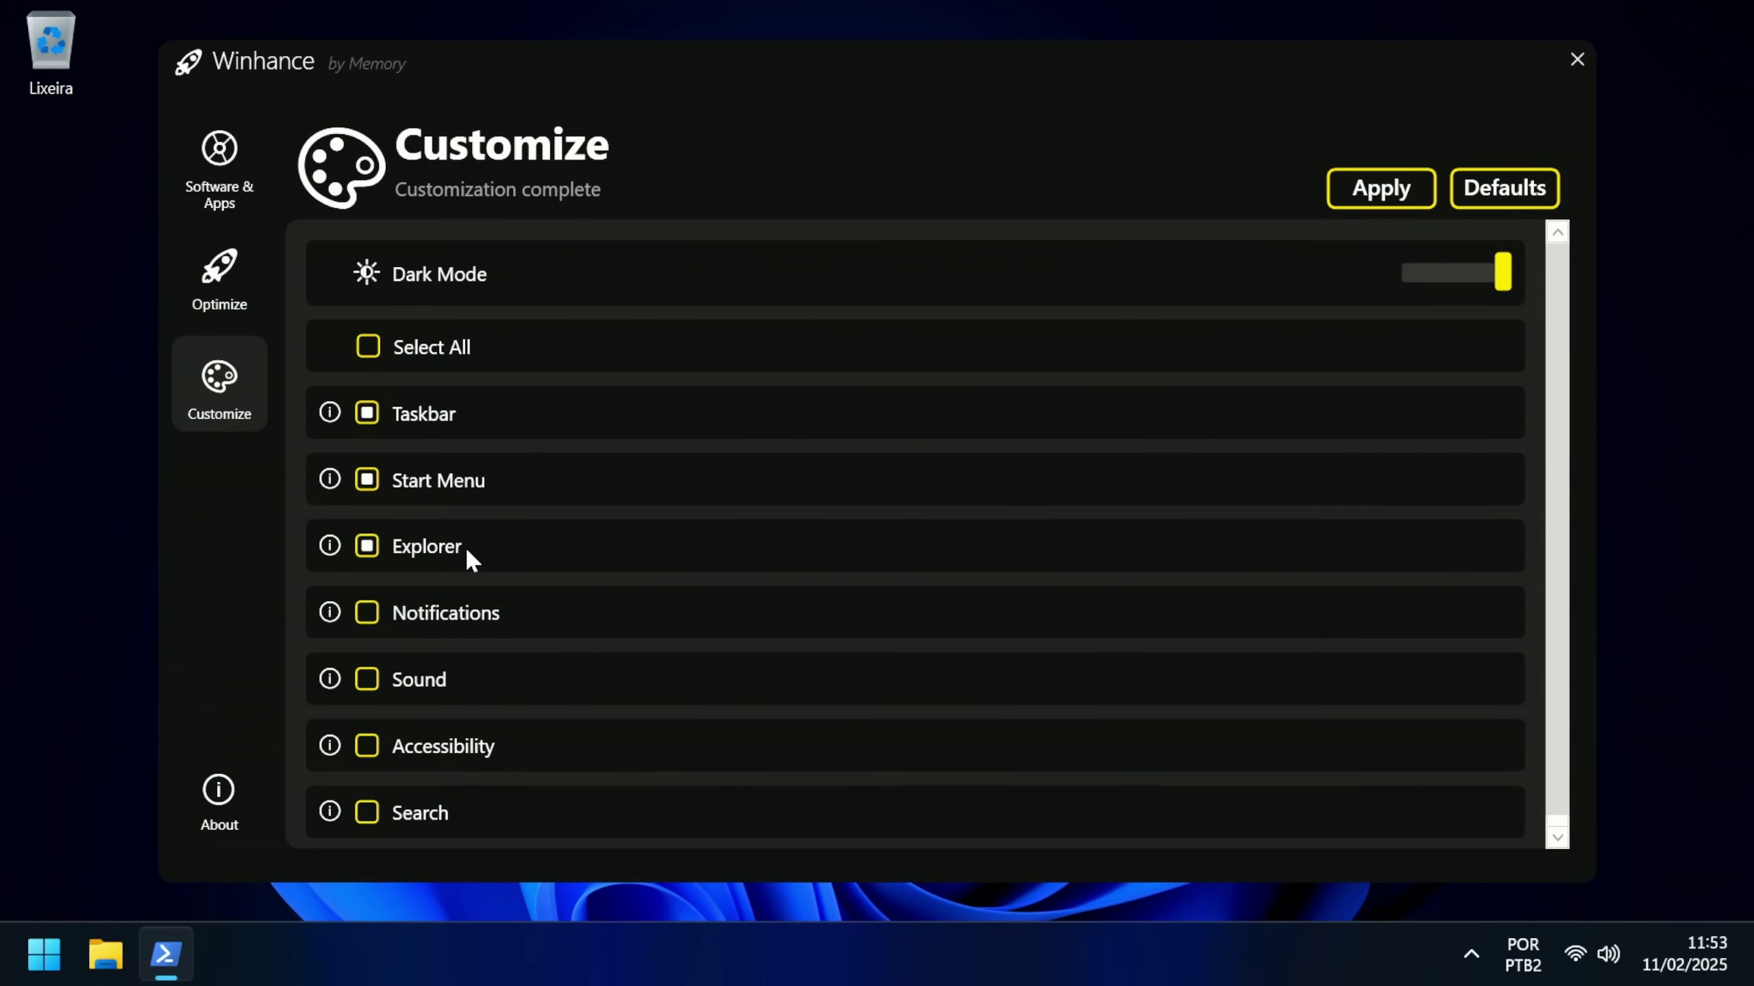
Apply the customizations with Explorer included, and inspect the result in a File Explorer window before closing it
{"action": "left_click", "coordinate": [1392, 206]}
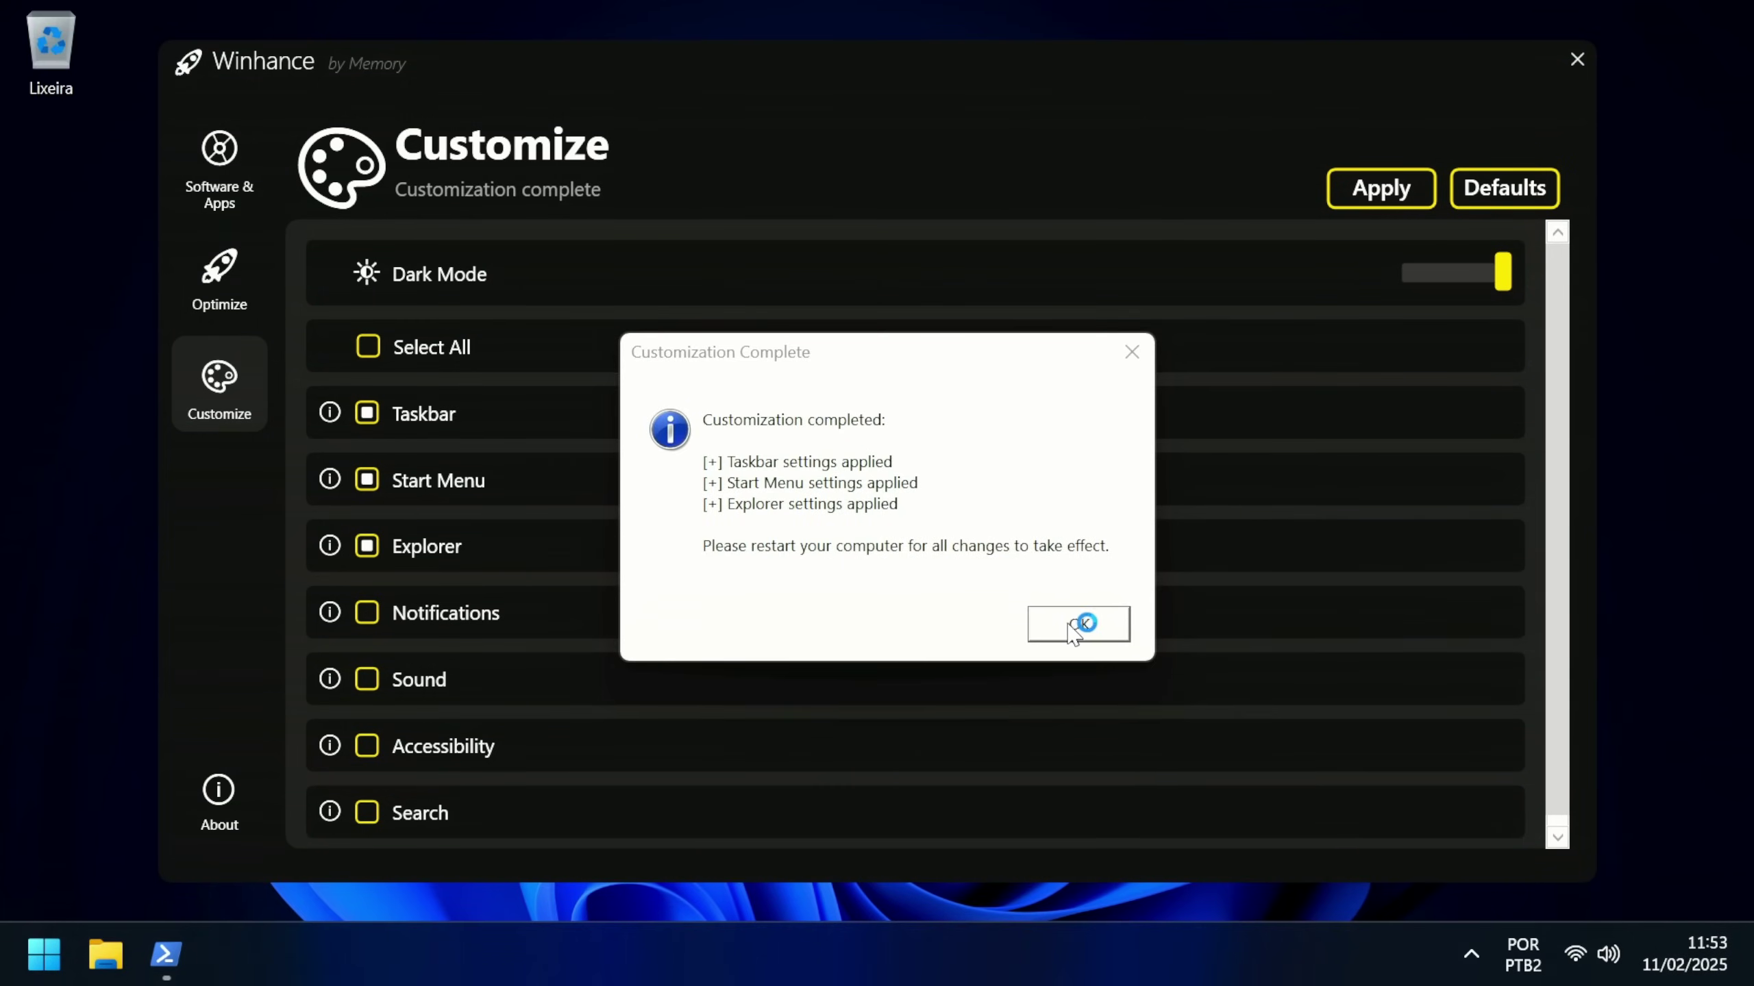
{"action": "left_click", "coordinate": [1072, 626]}
{"action": "left_click", "coordinate": [105, 954]}
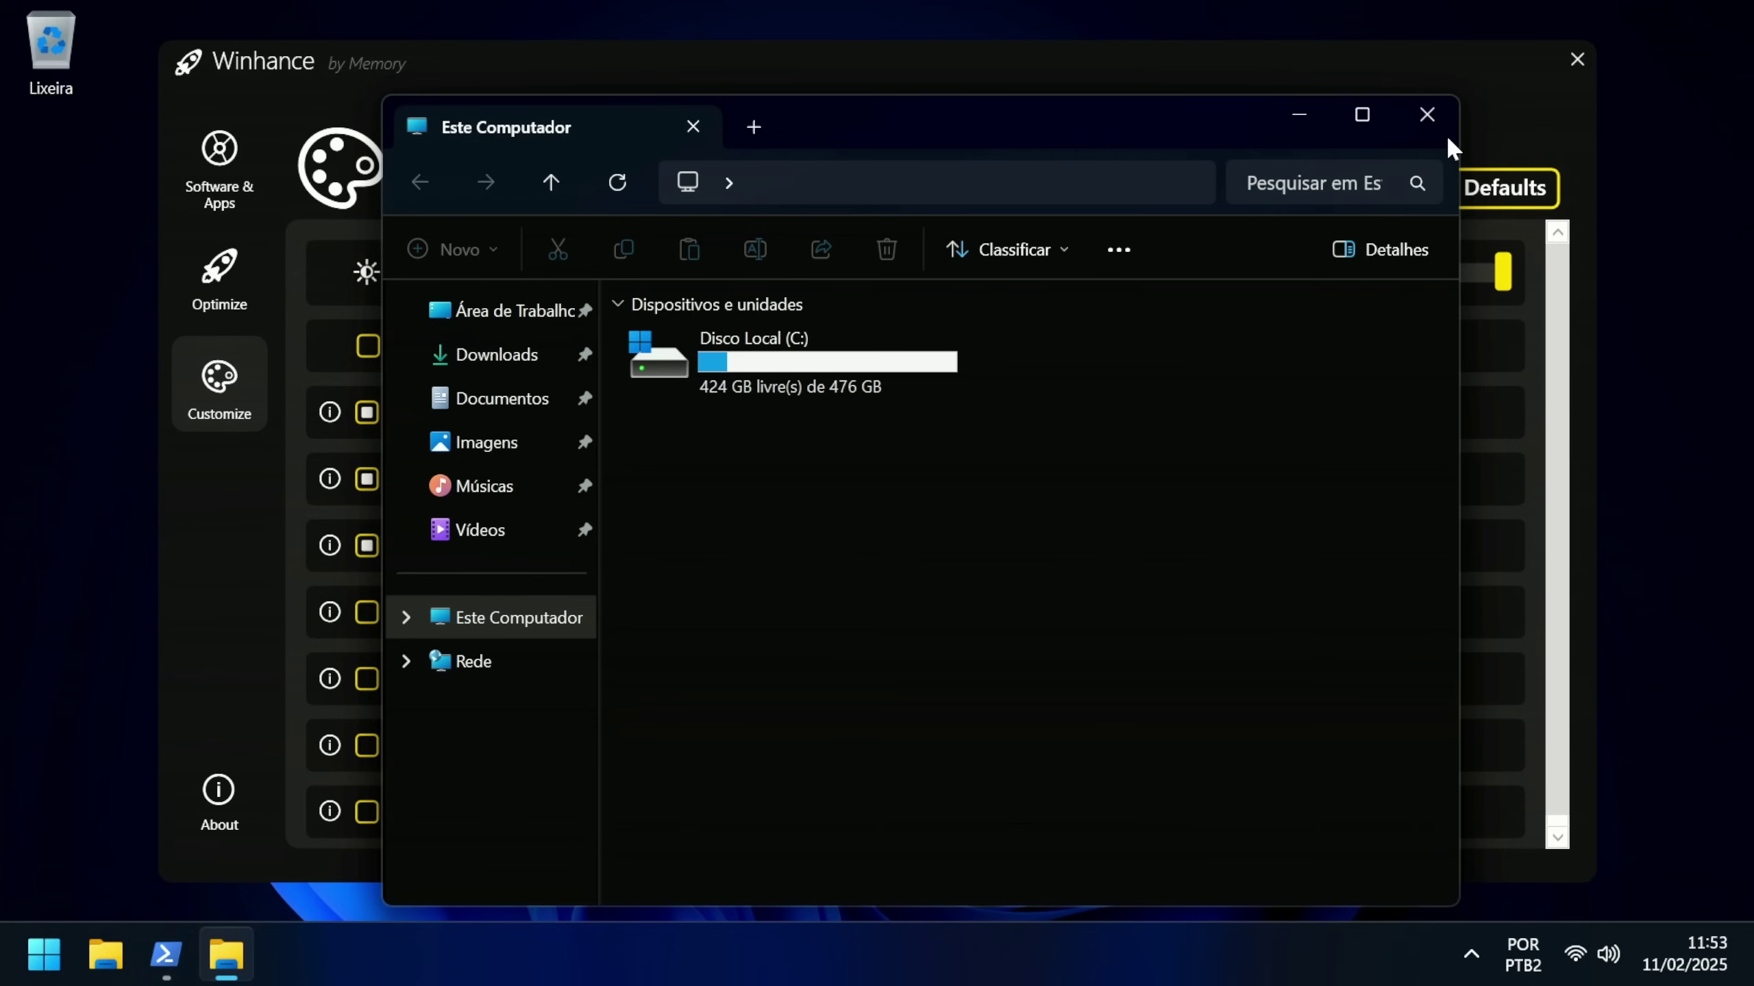
{"action": "left_click", "coordinate": [1428, 117]}
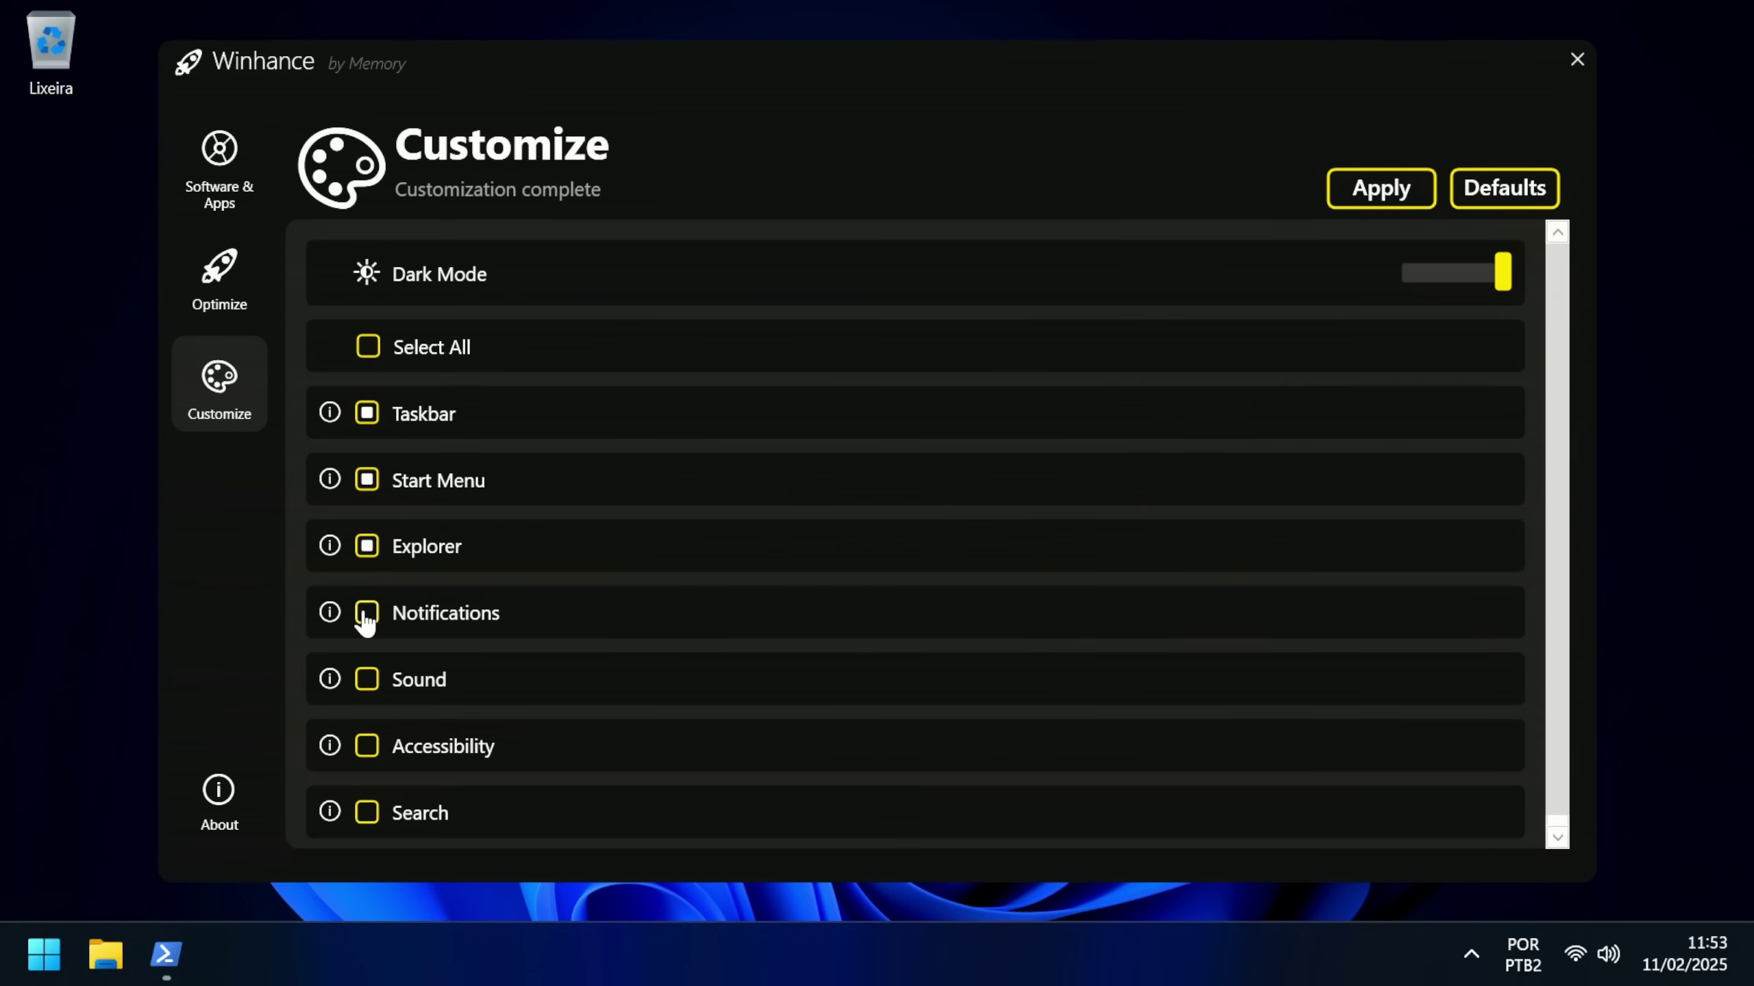
Apply only the Notifications, Sound, Accessibility and Search customizations, leaving Taskbar, Start Menu and Explorer deselected, and acknowledge the completion message
{"action": "left_click", "coordinate": [365, 619]}
{"action": "left_click", "coordinate": [369, 682]}
{"action": "left_click", "coordinate": [370, 753]}
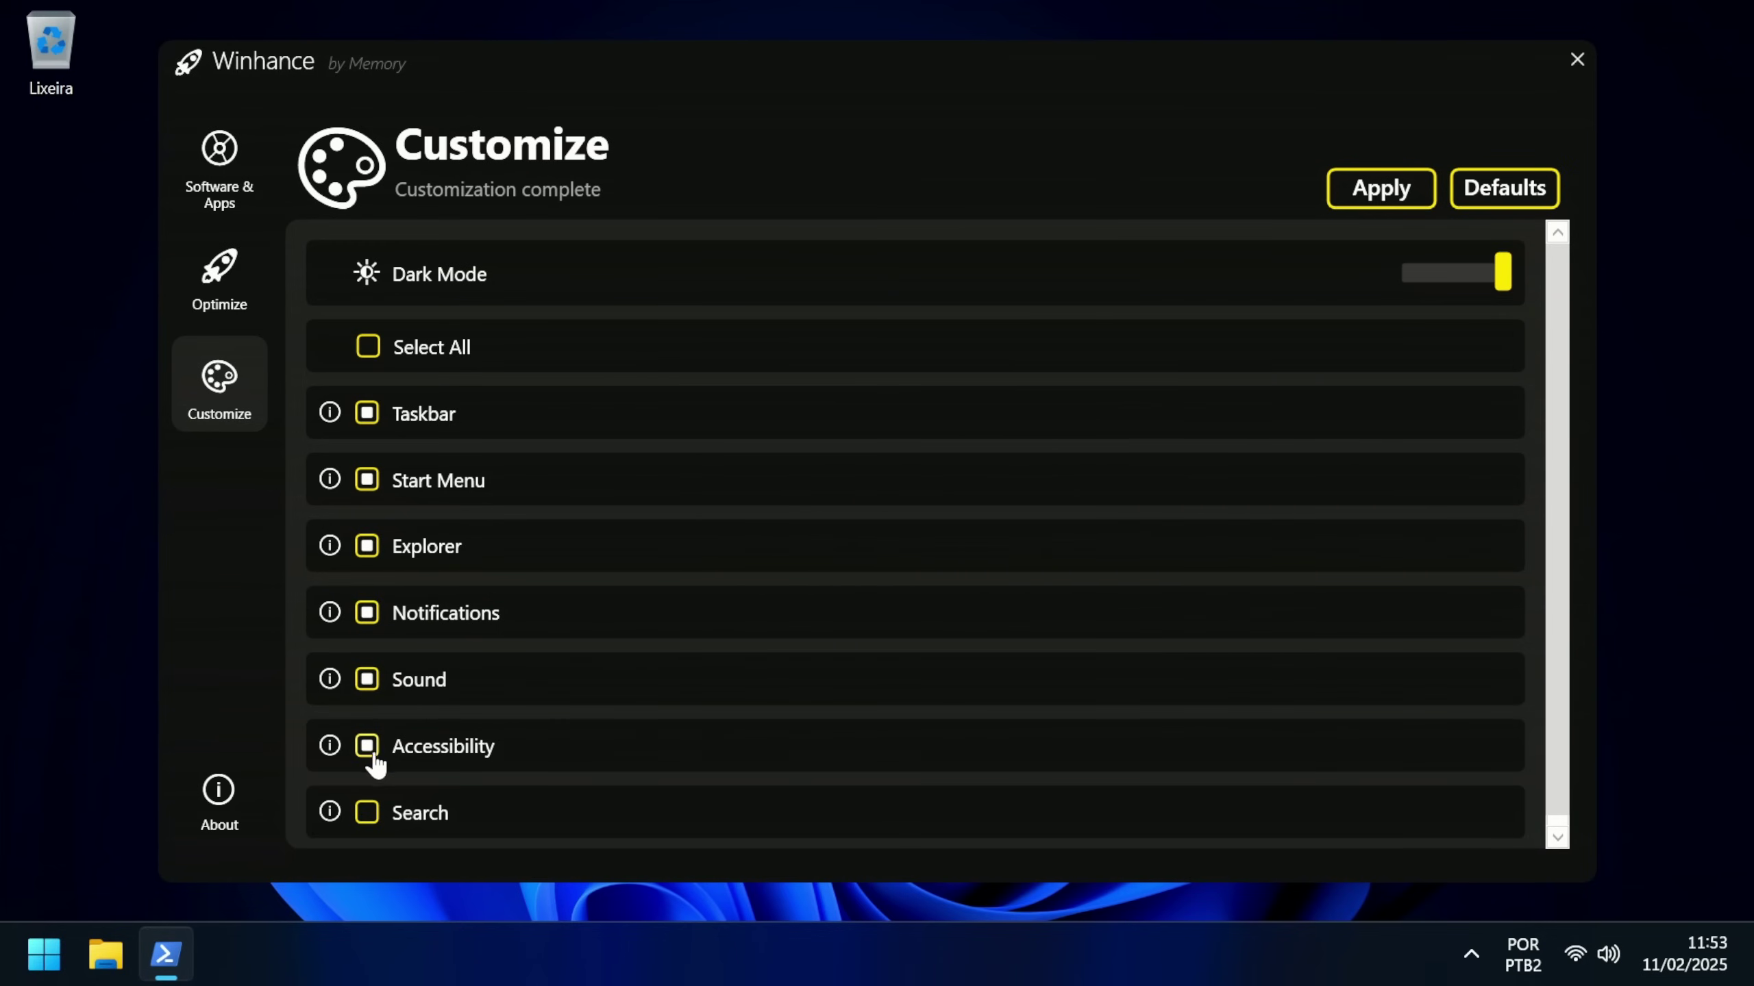
{"action": "left_click", "coordinate": [368, 815]}
{"action": "left_click", "coordinate": [368, 547]}
{"action": "left_click", "coordinate": [368, 415]}
{"action": "left_click", "coordinate": [1381, 188]}
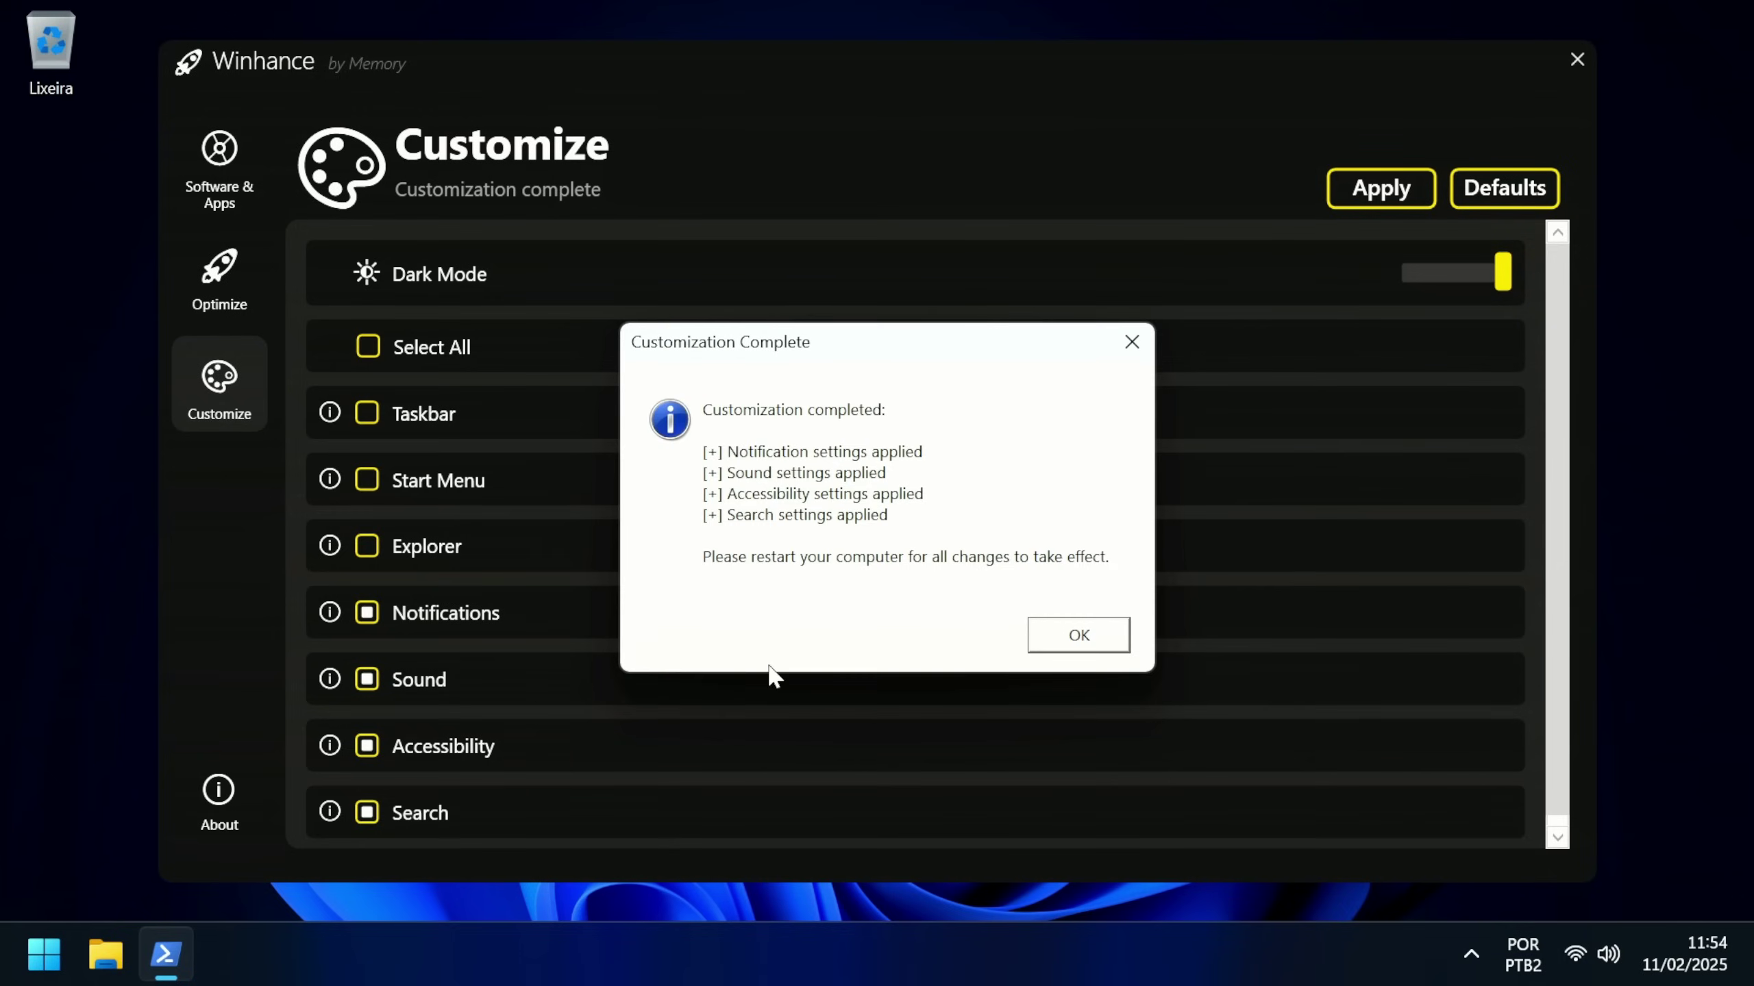
{"action": "left_click", "coordinate": [1085, 635]}
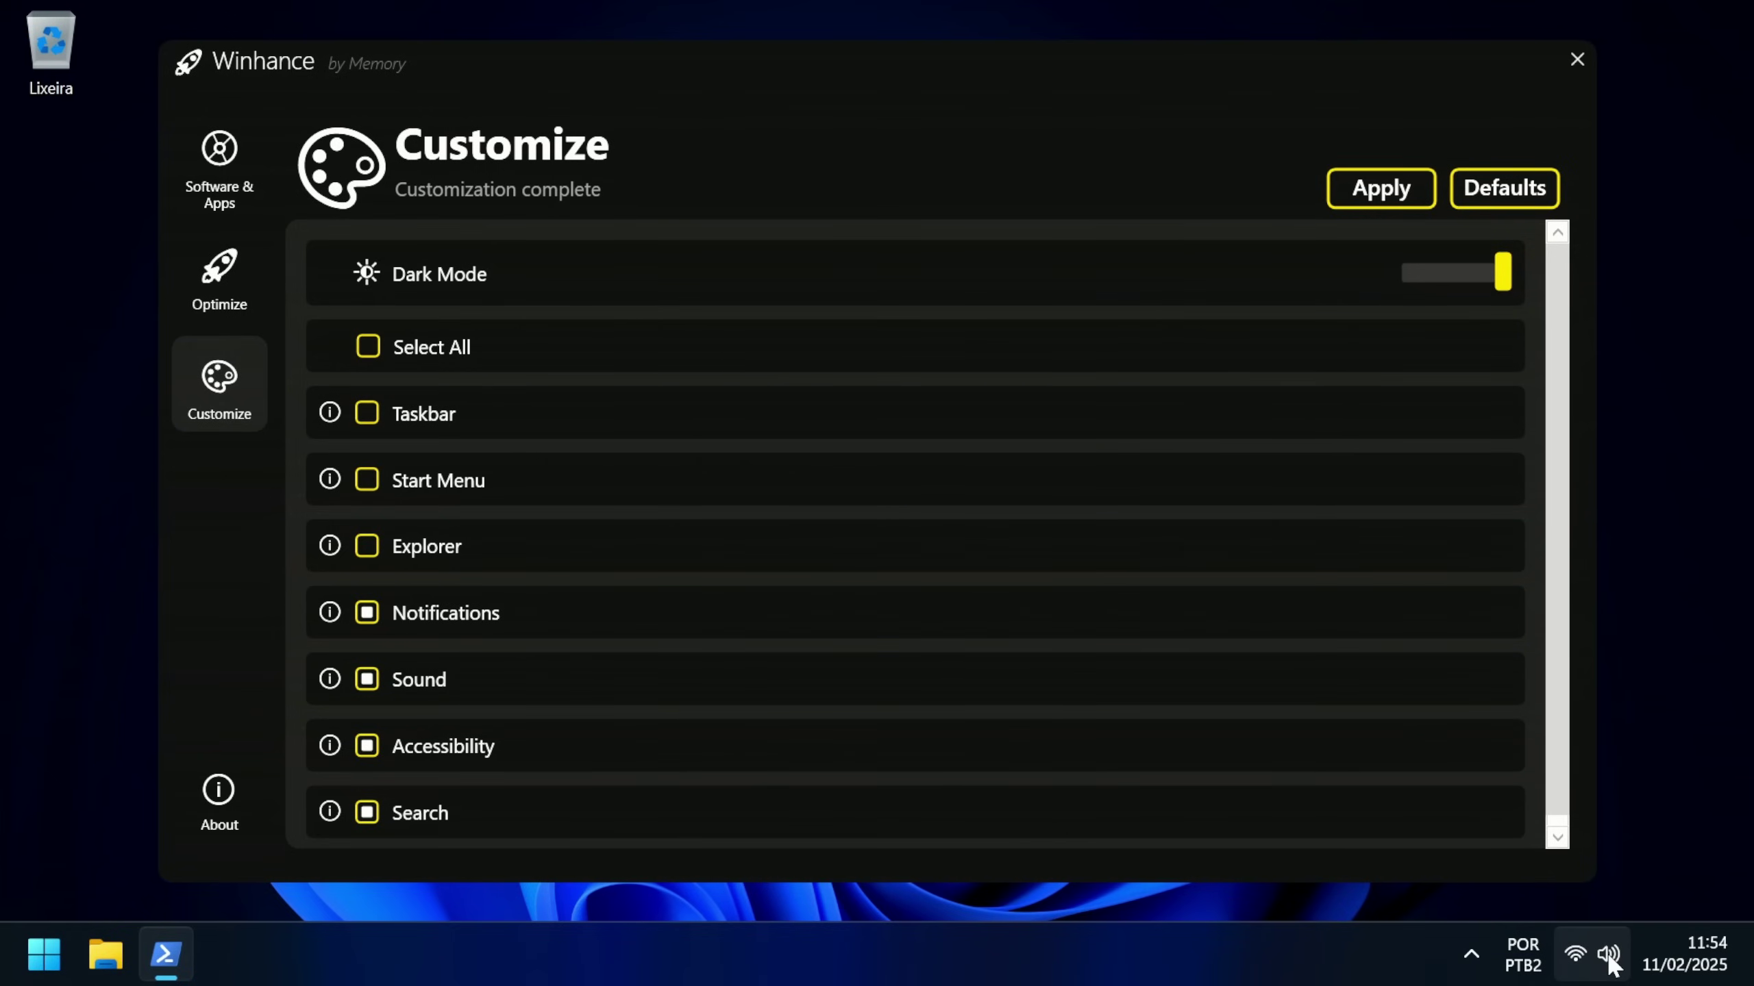
Check the Start menu and Windows search after applying the customizations, and return to Winhance
{"action": "left_click", "coordinate": [44, 954]}
{"action": "key", "text": "Escape"}
{"action": "key", "text": "super"}
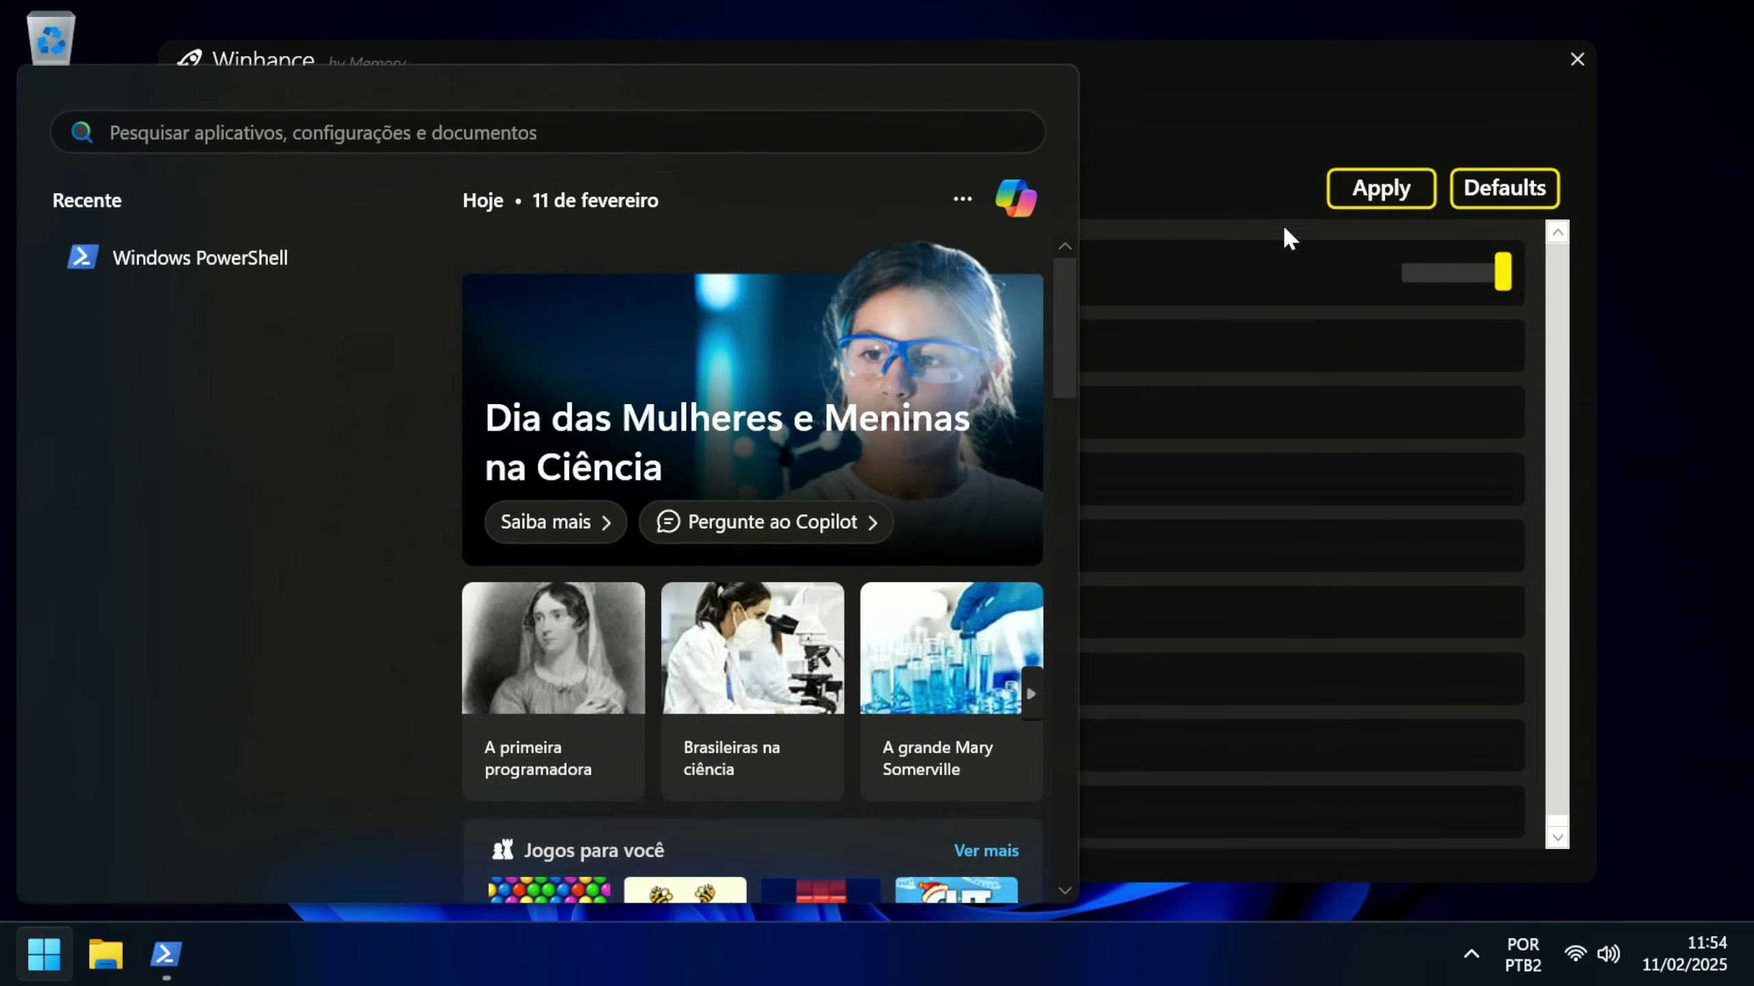
{"action": "left_click", "coordinate": [1201, 78]}
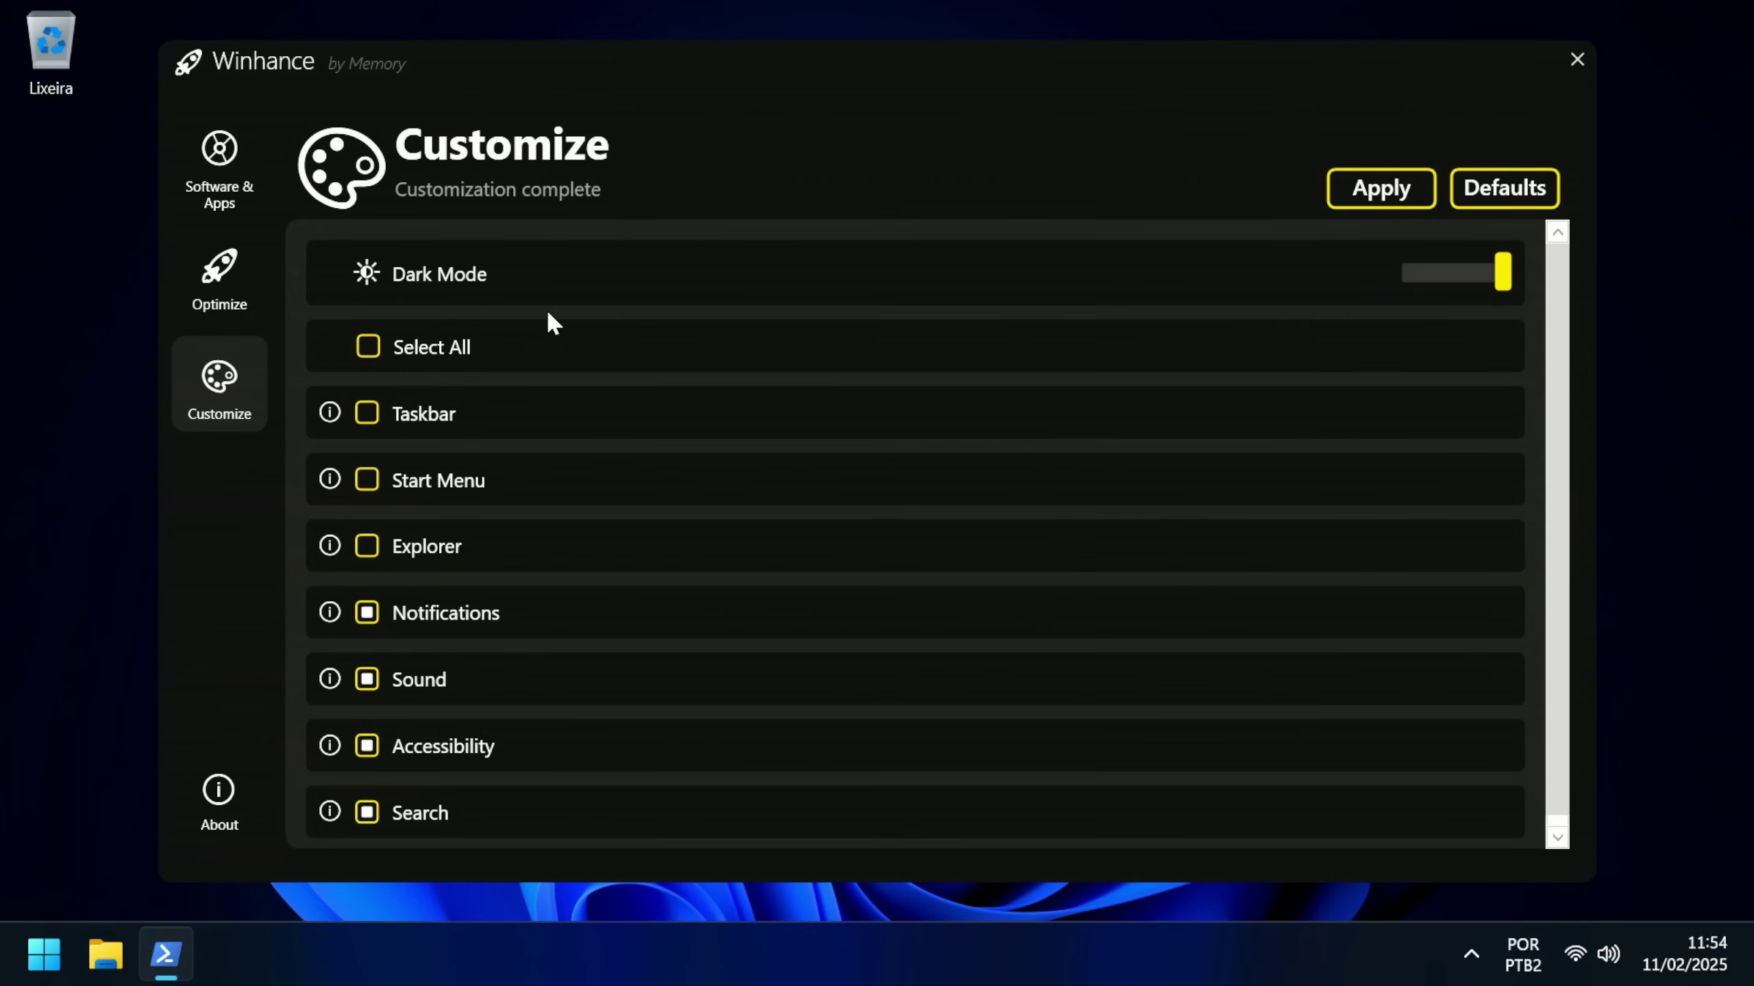
Revisit the Optimizations and Software & Apps pages to review the selected options
{"action": "left_click", "coordinate": [230, 277]}
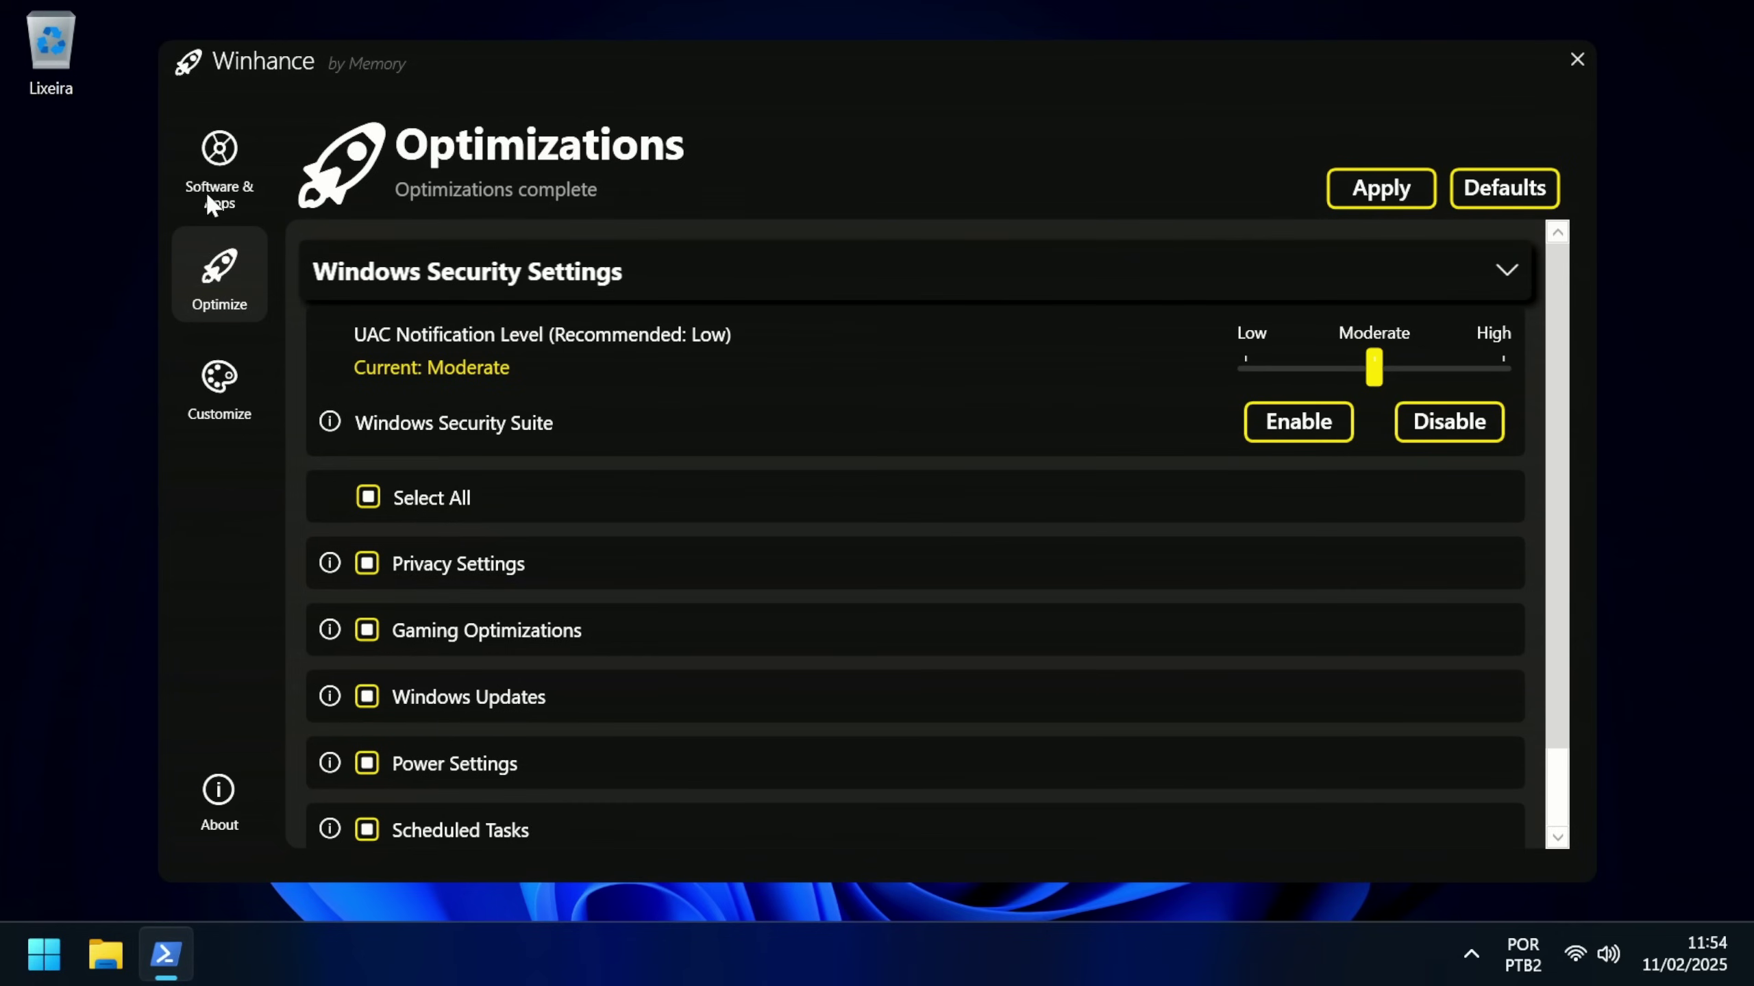
{"action": "left_click", "coordinate": [183, 170]}
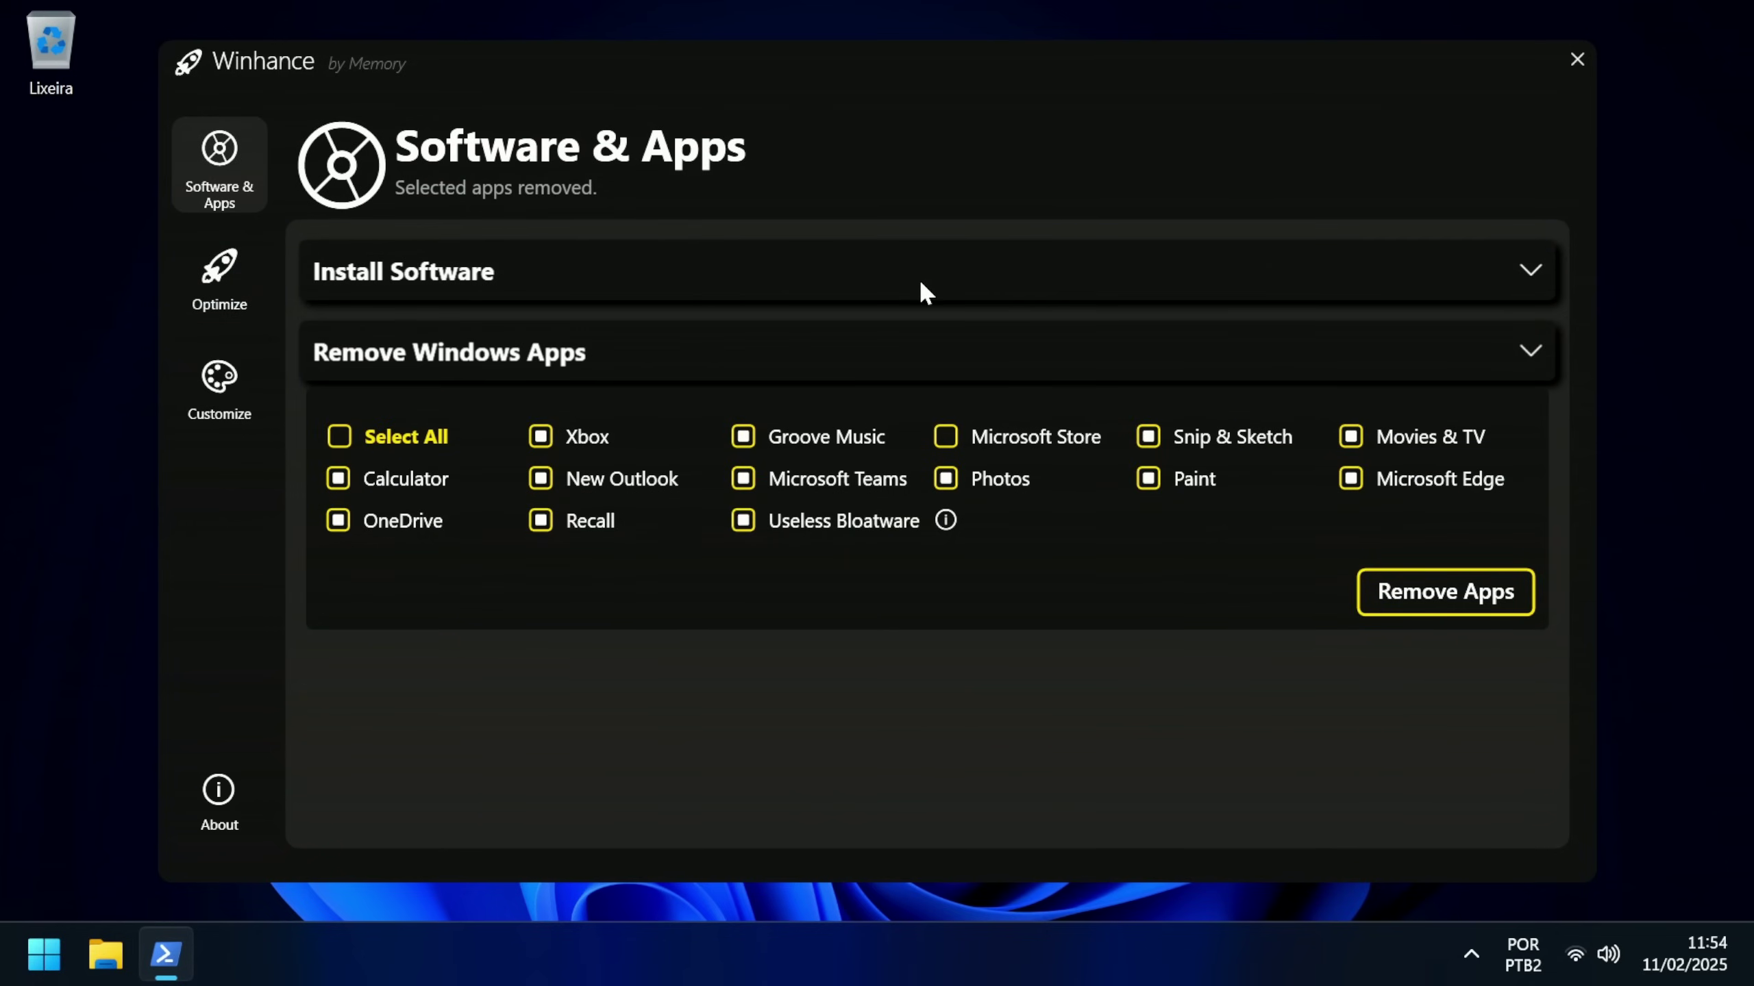
{"action": "left_click", "coordinate": [220, 276]}
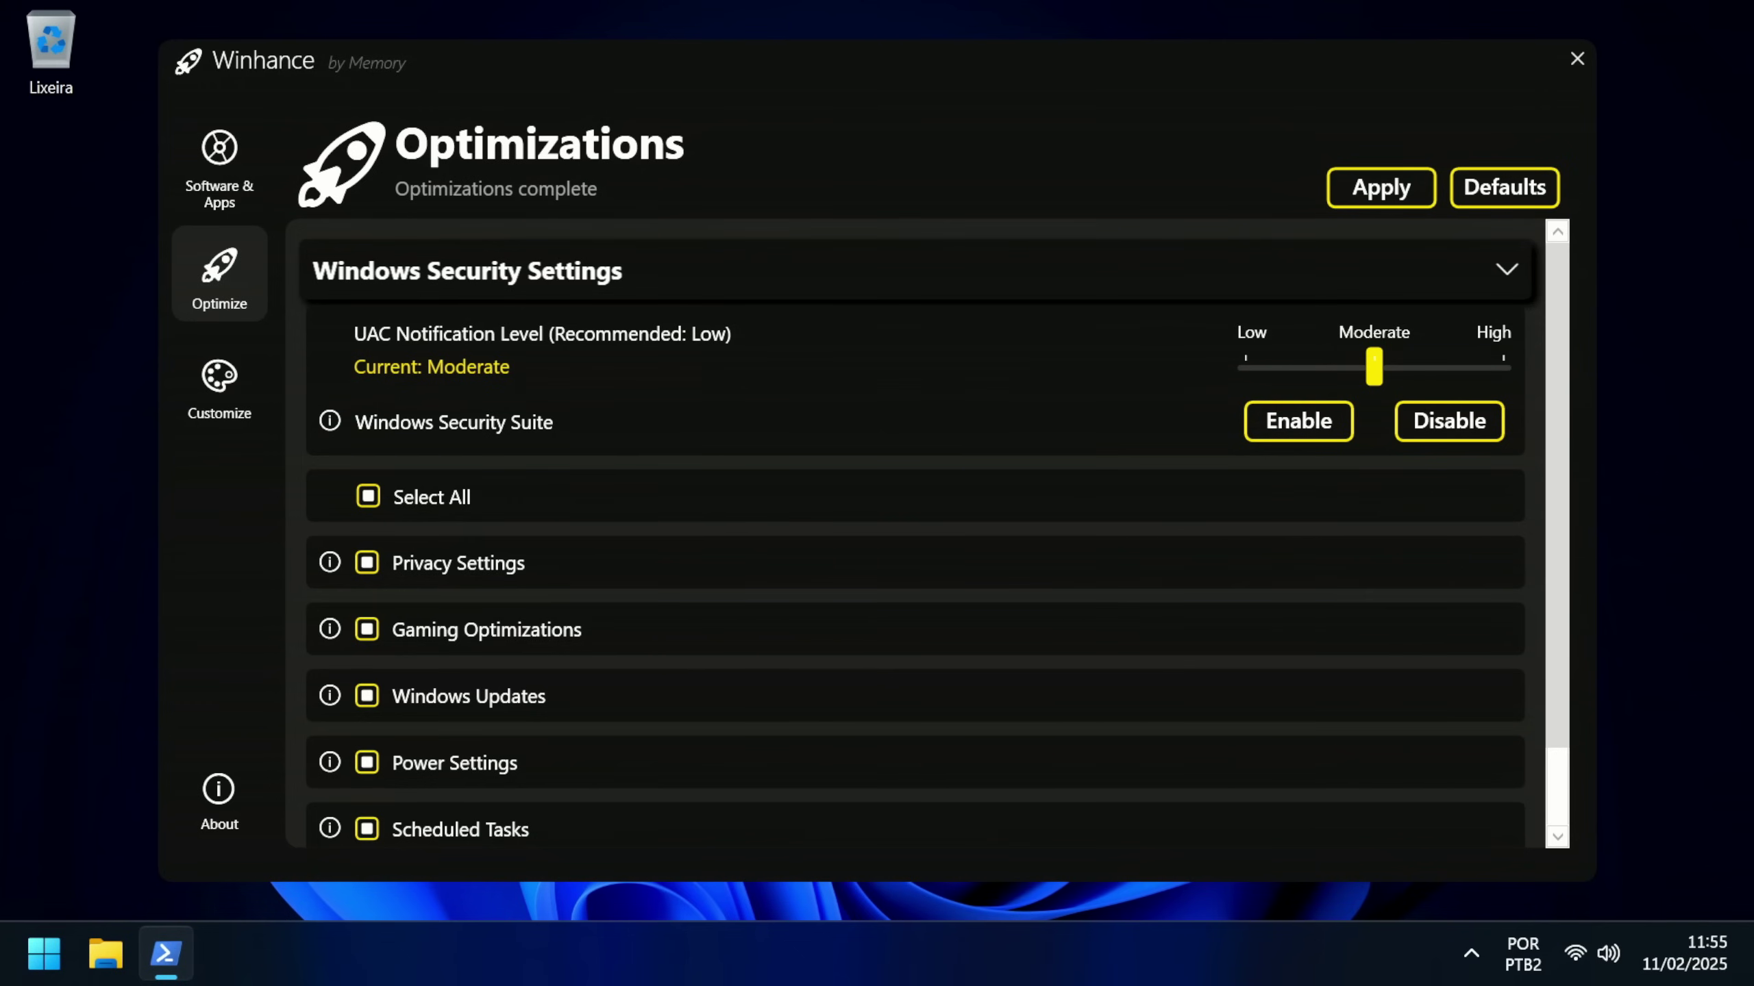
Open Task Manager's performance view and examine the memory and CPU usage, including the process count
{"action": "right_click", "coordinate": [694, 969]}
{"action": "left_click", "coordinate": [800, 849]}
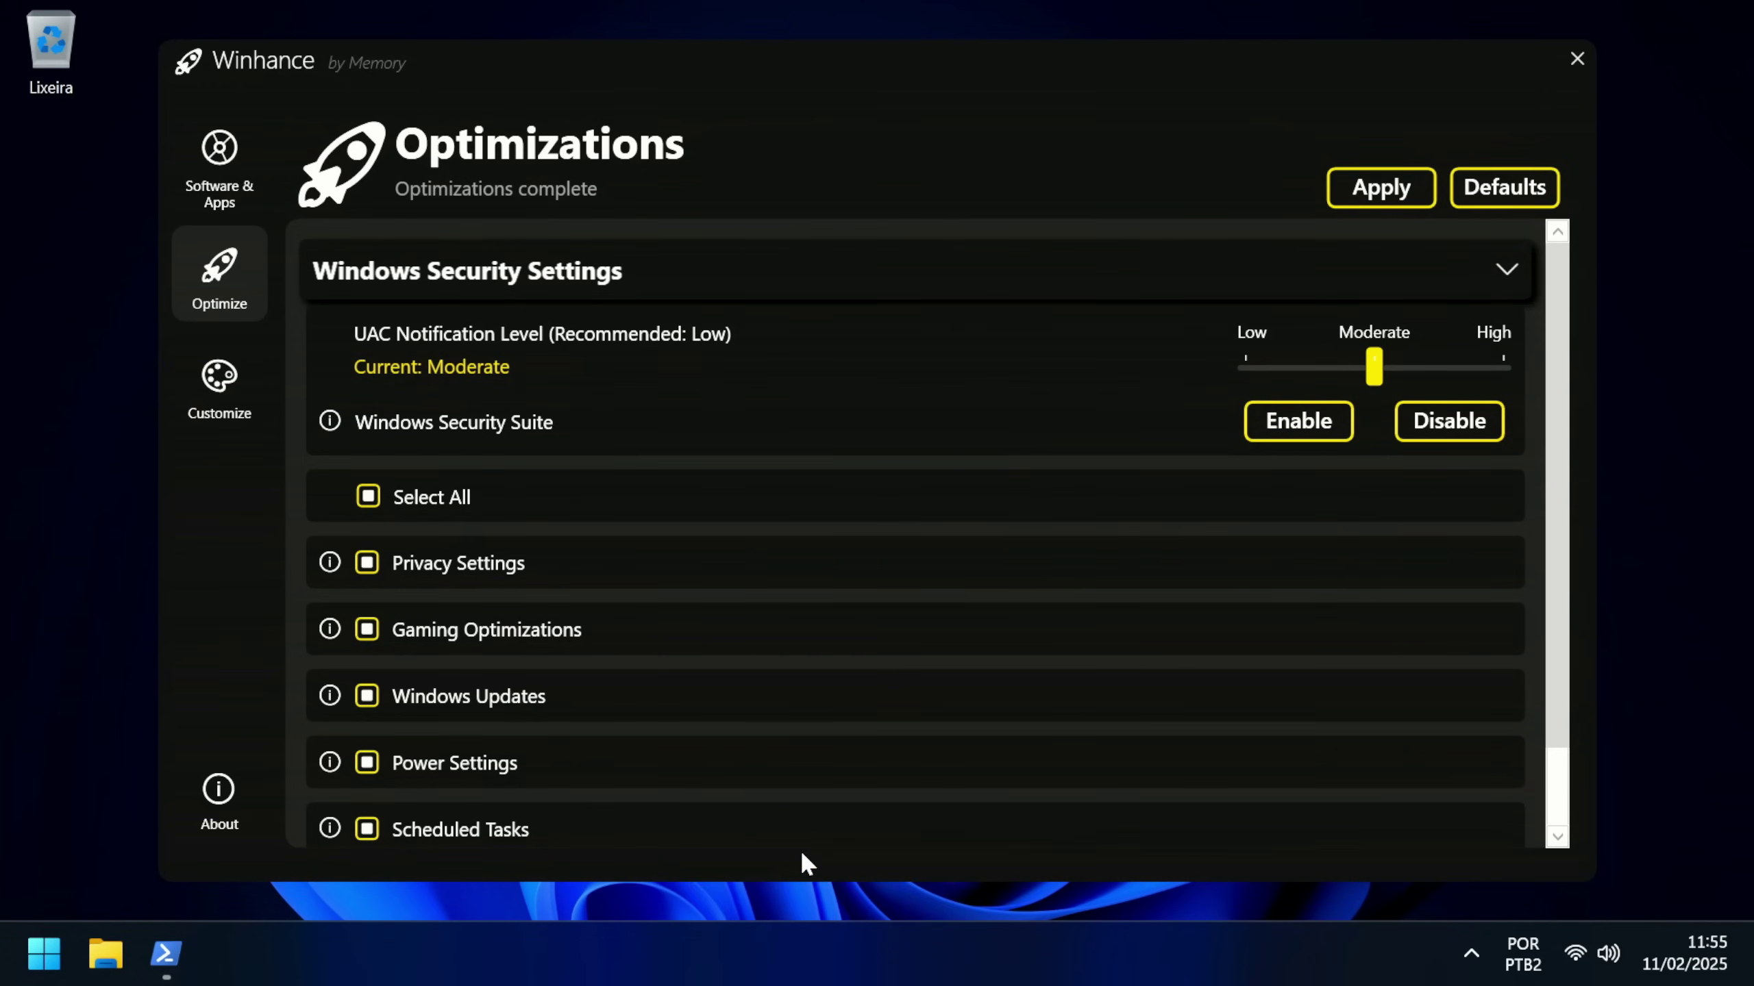
{"action": "left_click", "coordinate": [176, 343]}
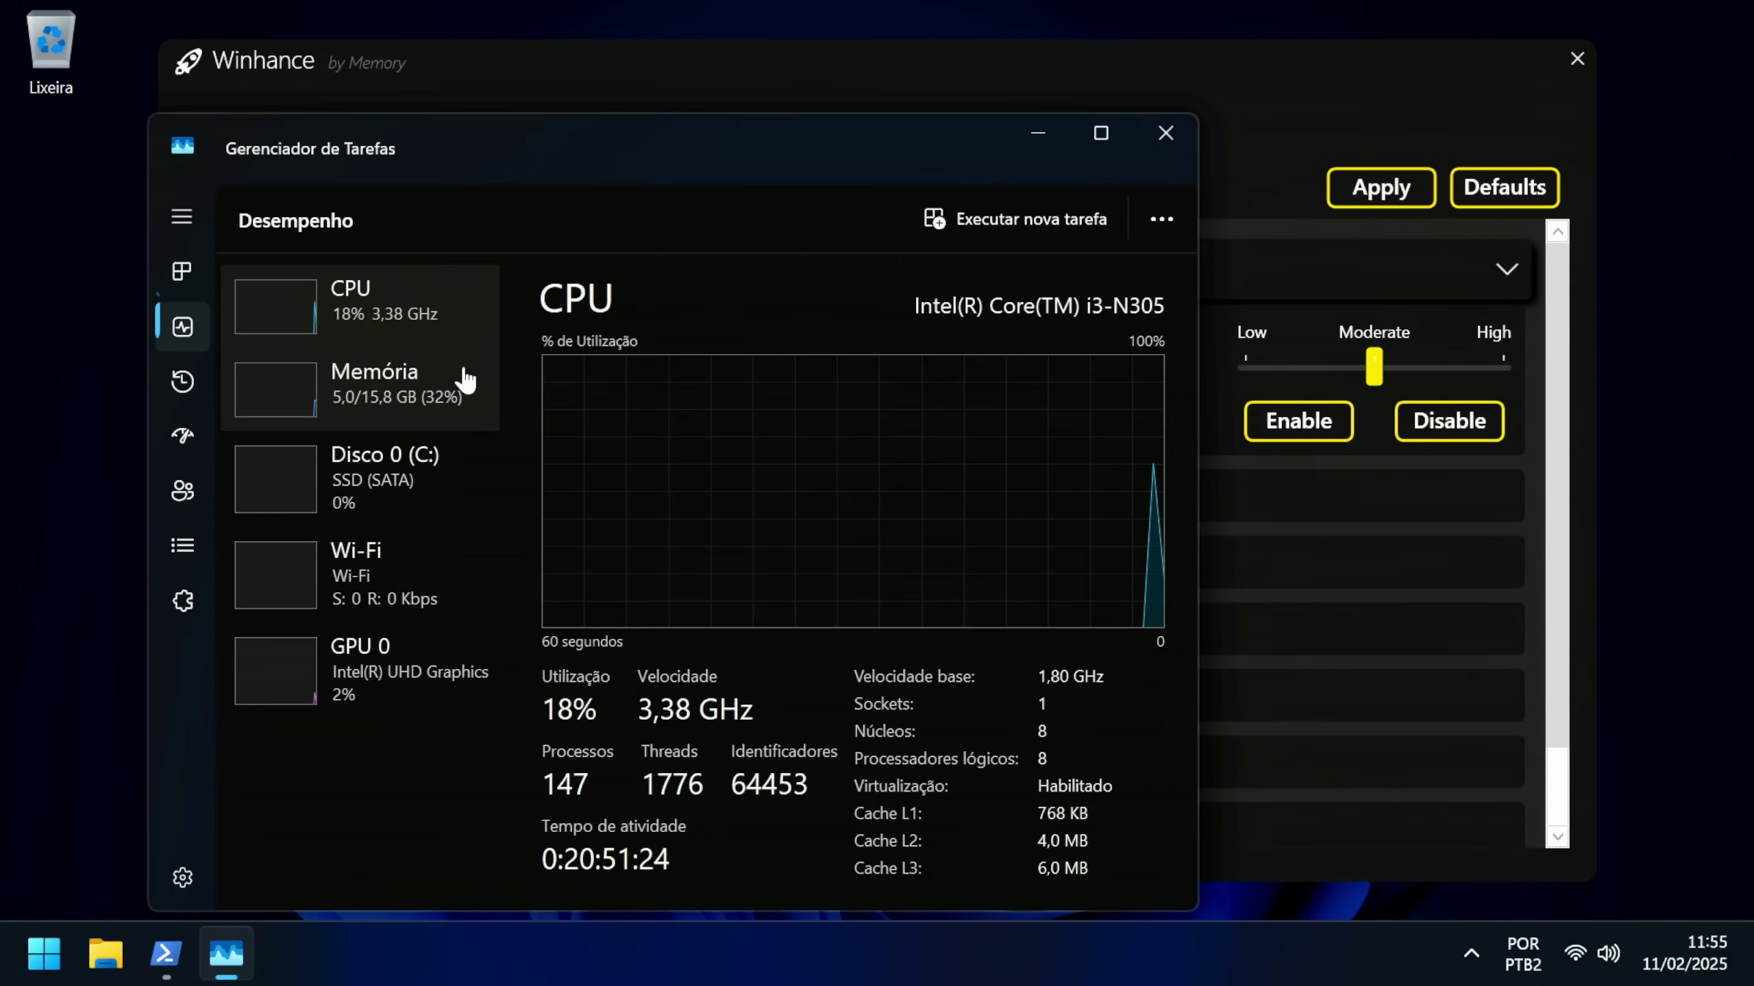
{"action": "left_click_drag", "start_coordinate": [552, 170], "coordinate": [613, 91]}
{"action": "left_click", "coordinate": [487, 311]}
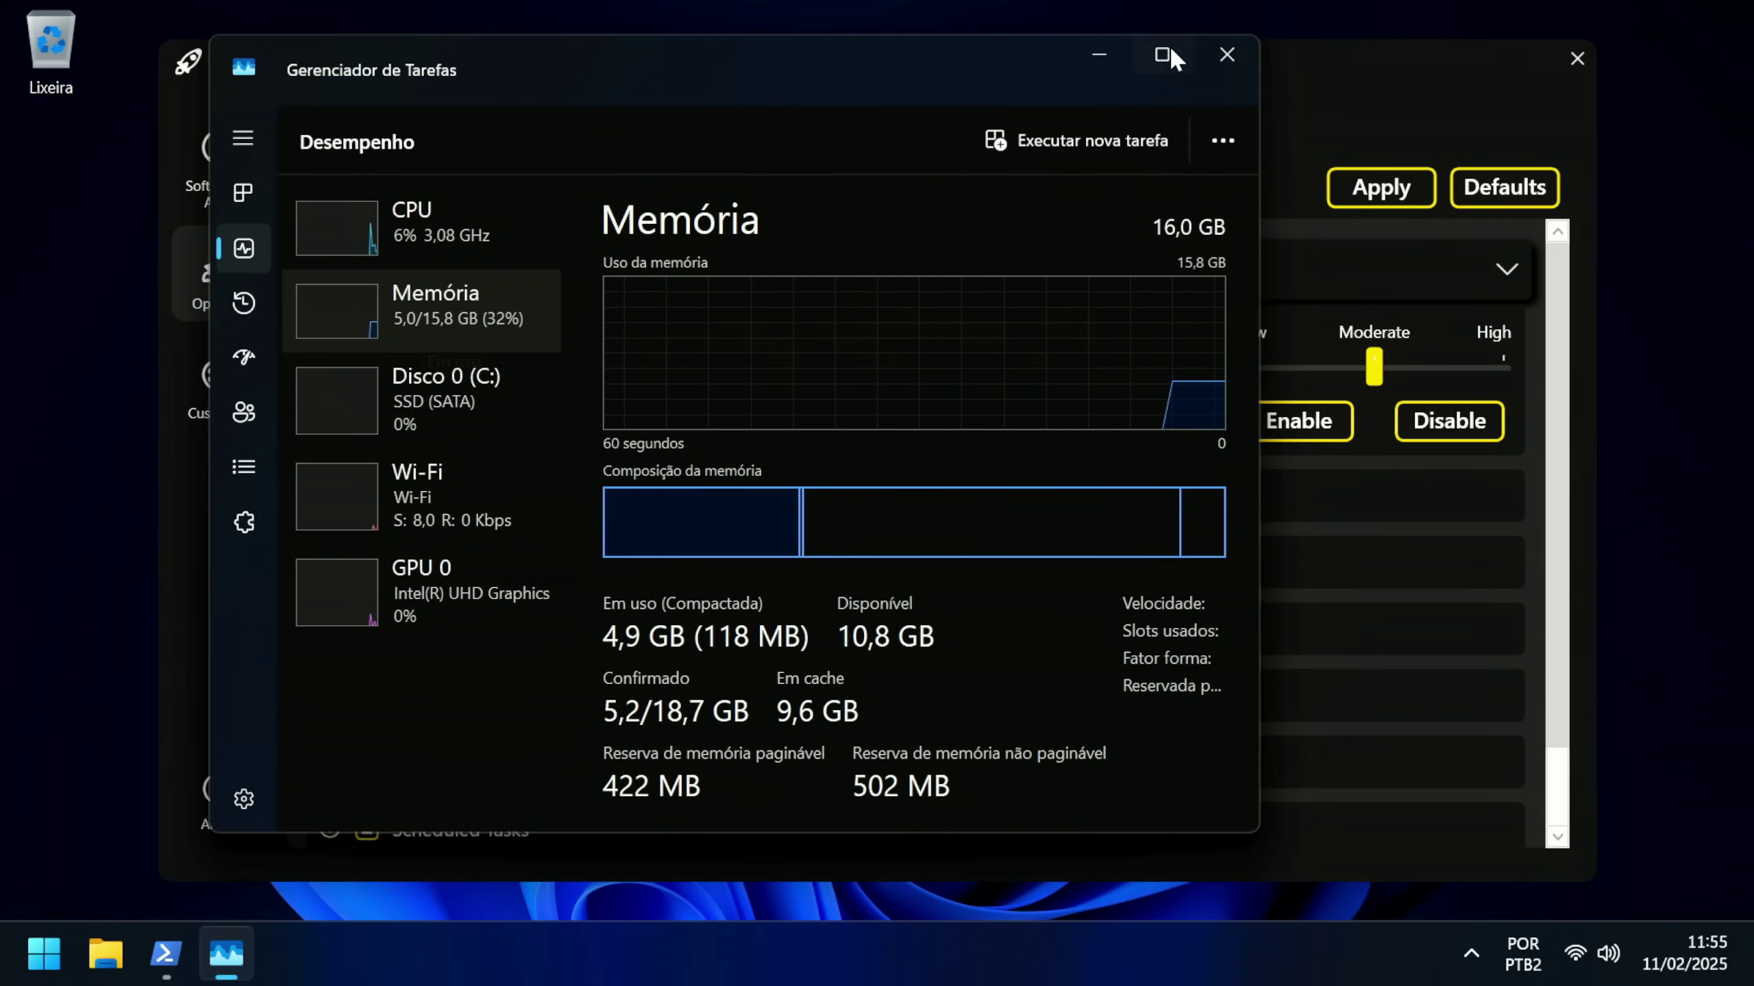
{"action": "left_click", "coordinate": [508, 242]}
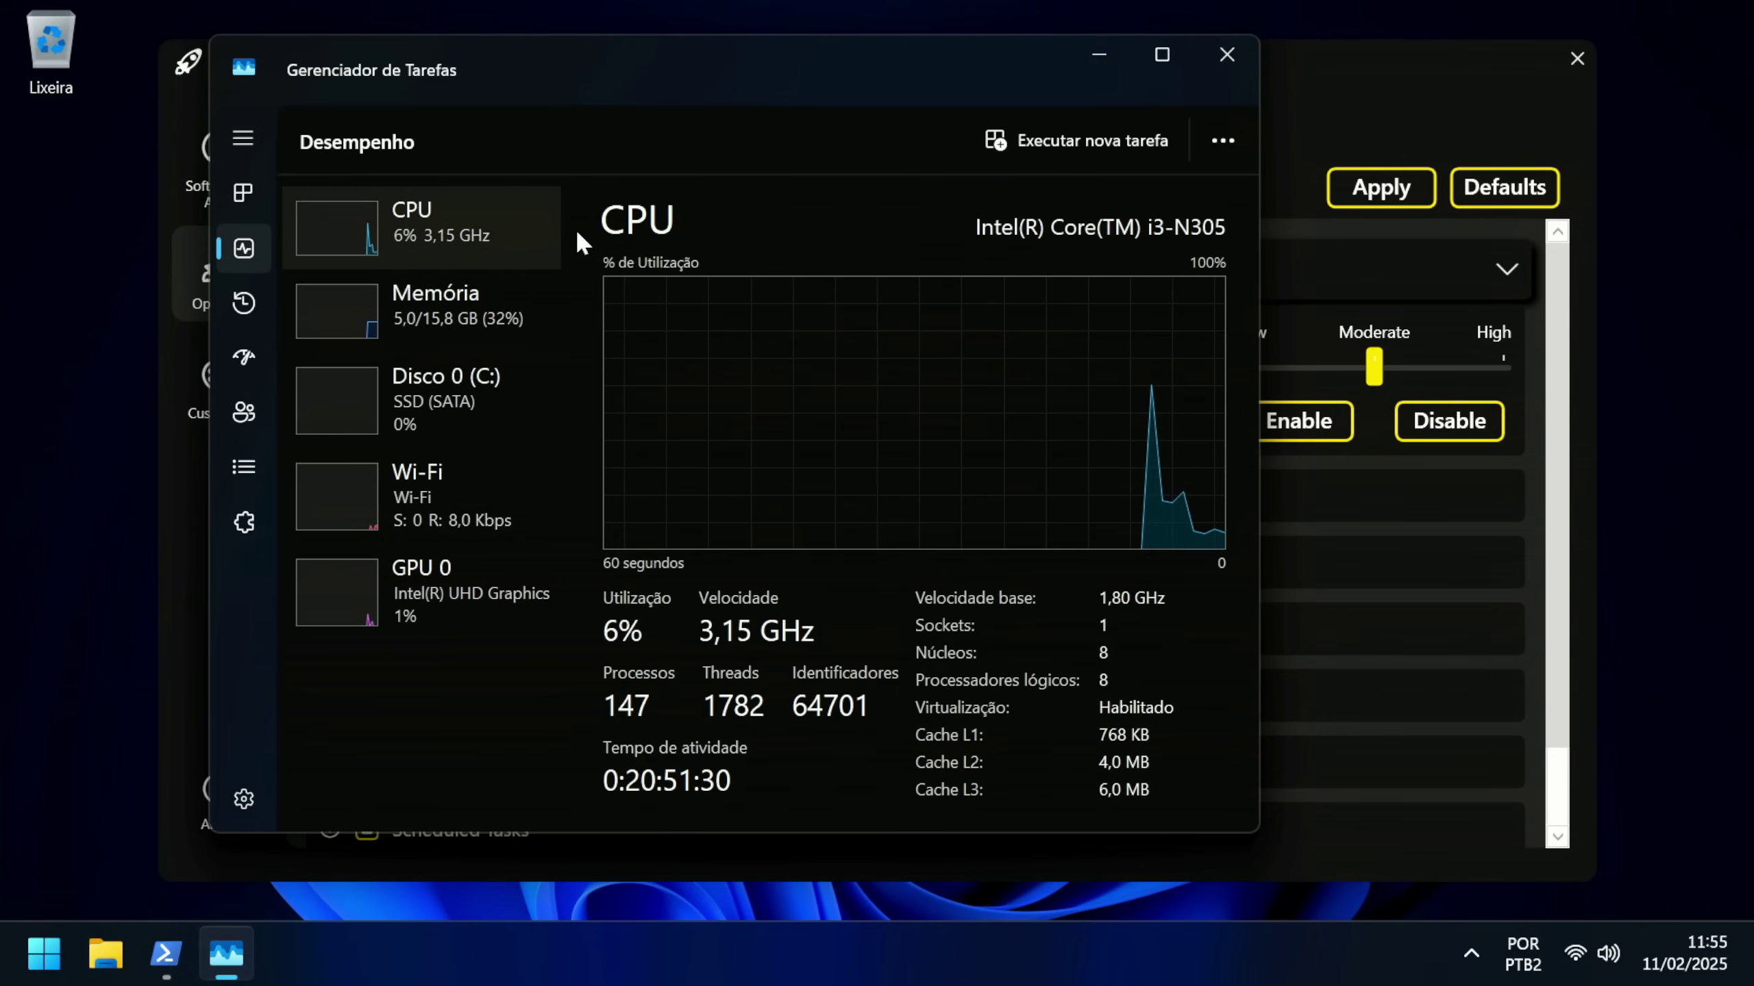
Close Task Manager and Winhance, accepting the request to support the project
{"action": "left_click", "coordinate": [1224, 55]}
{"action": "left_click", "coordinate": [1577, 59]}
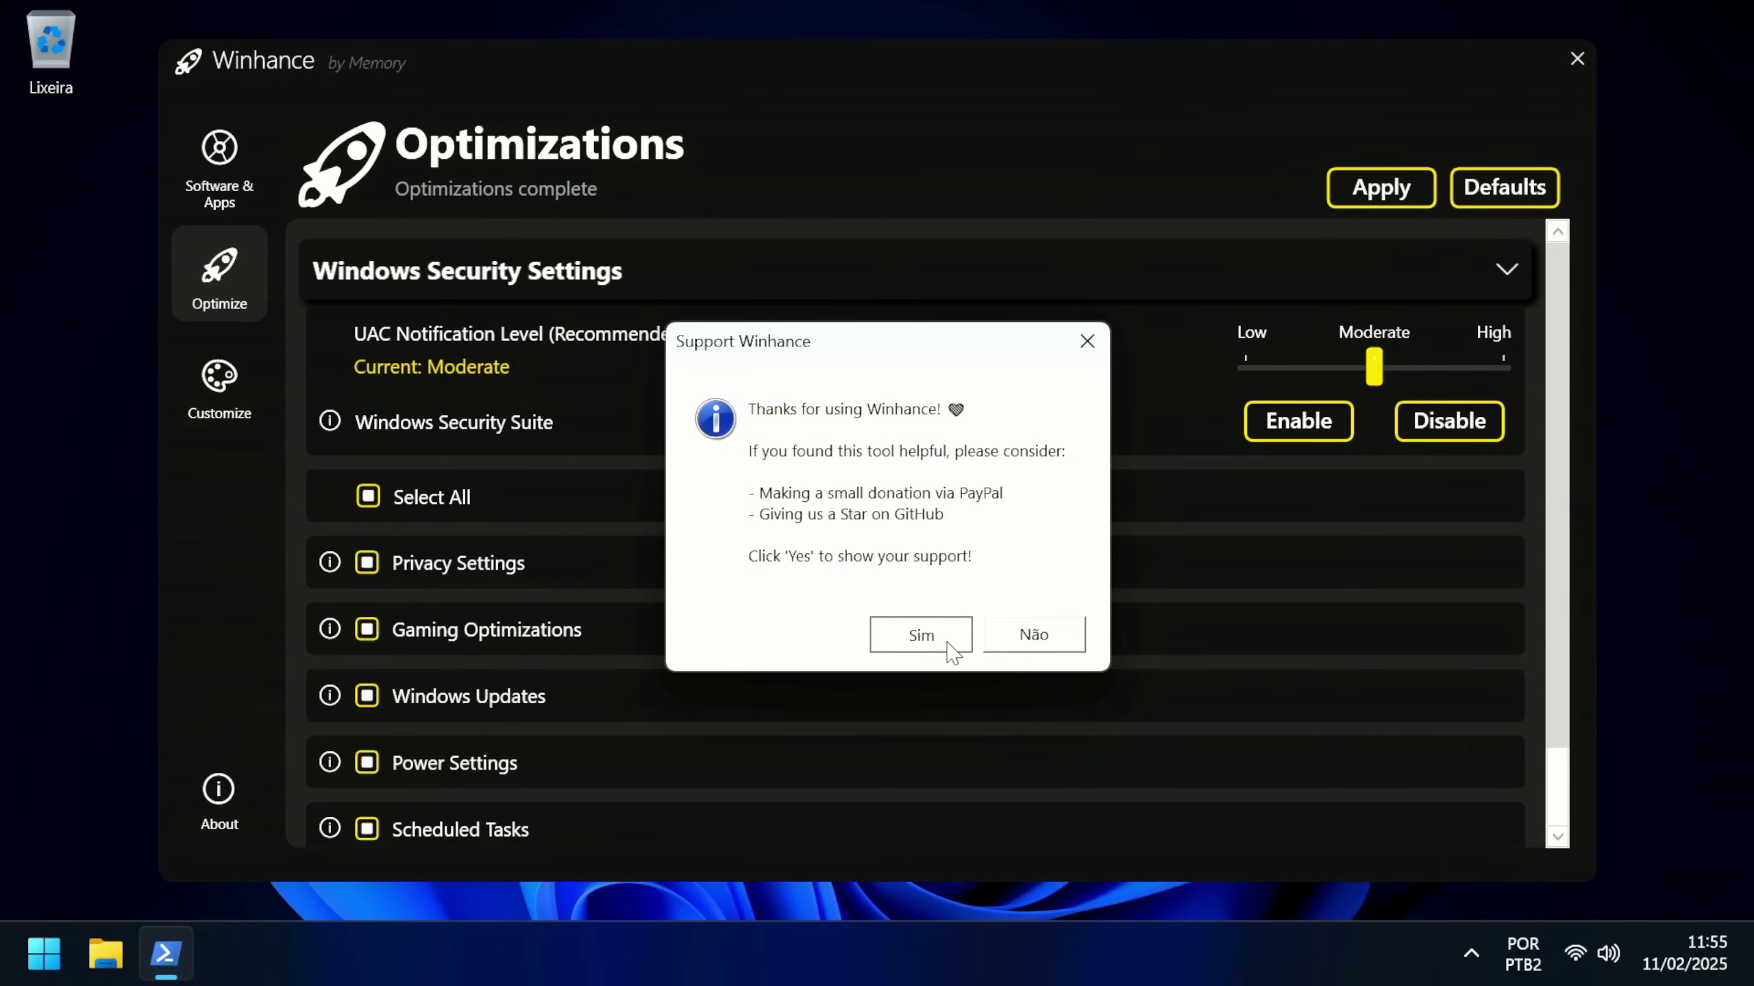
{"action": "left_click", "coordinate": [920, 634]}
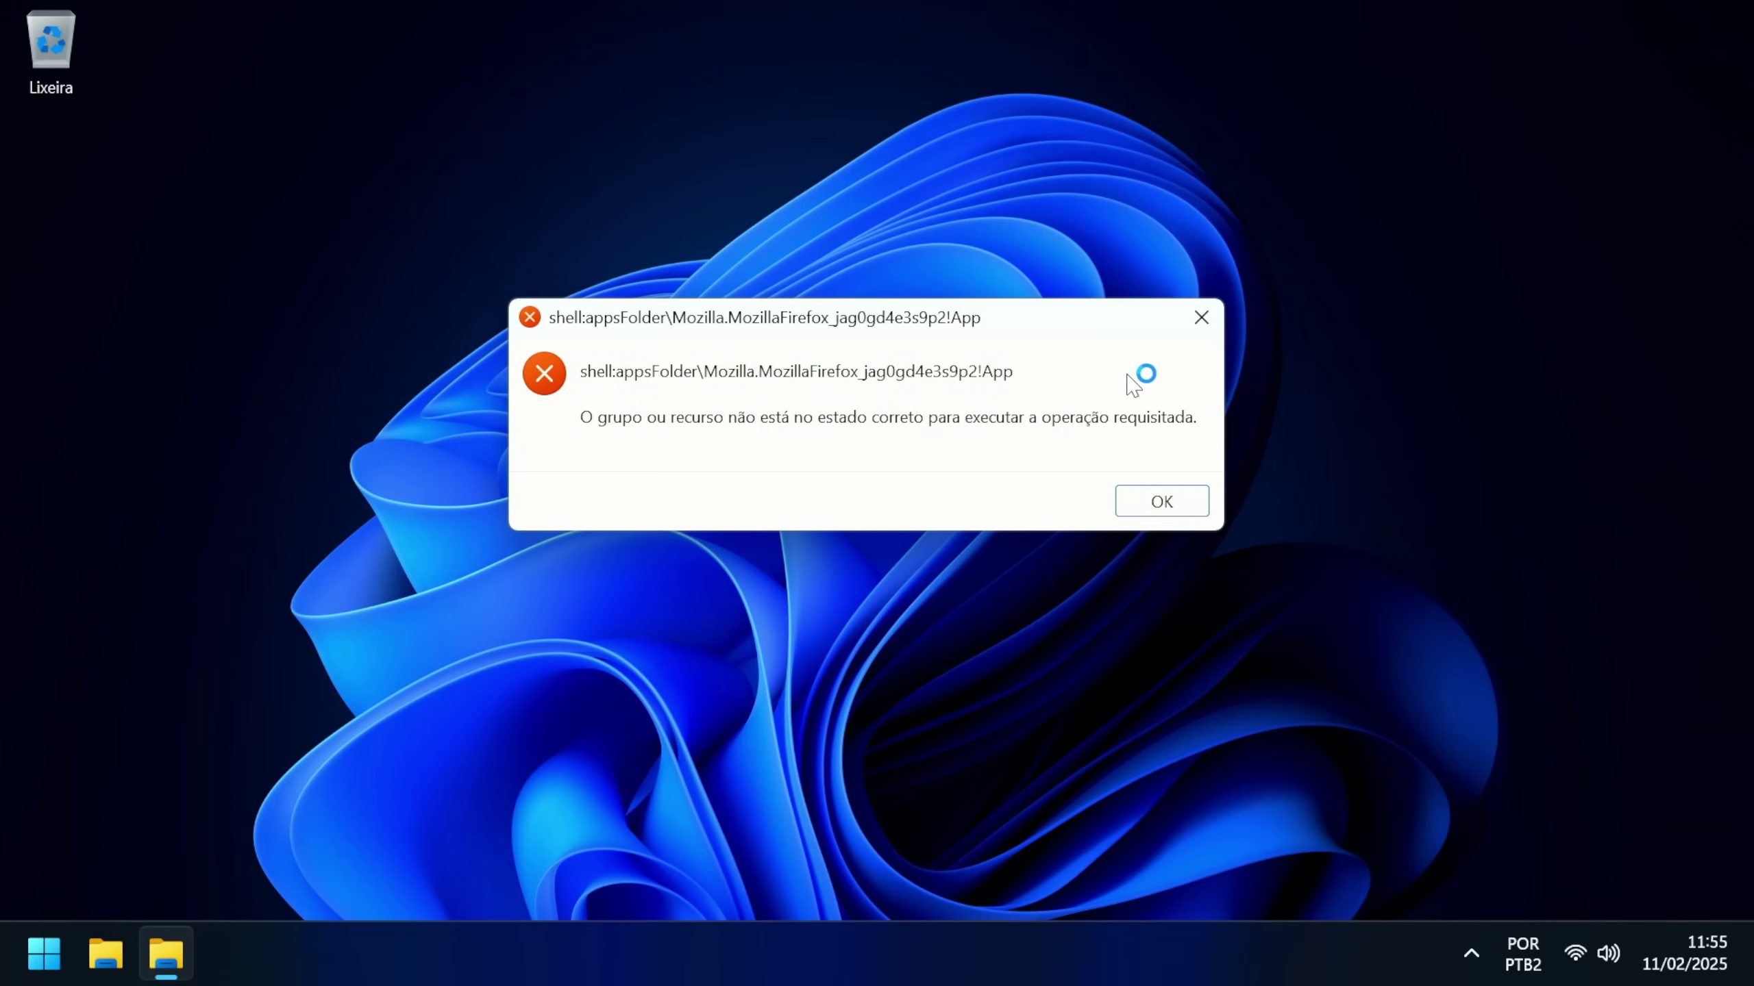
Dismiss the Firefox error message, restart Windows, and sign back in to the local account
{"action": "left_click", "coordinate": [1202, 317]}
{"action": "right_click", "coordinate": [43, 953]}
{"action": "mouse_move", "coordinate": [243, 833]}
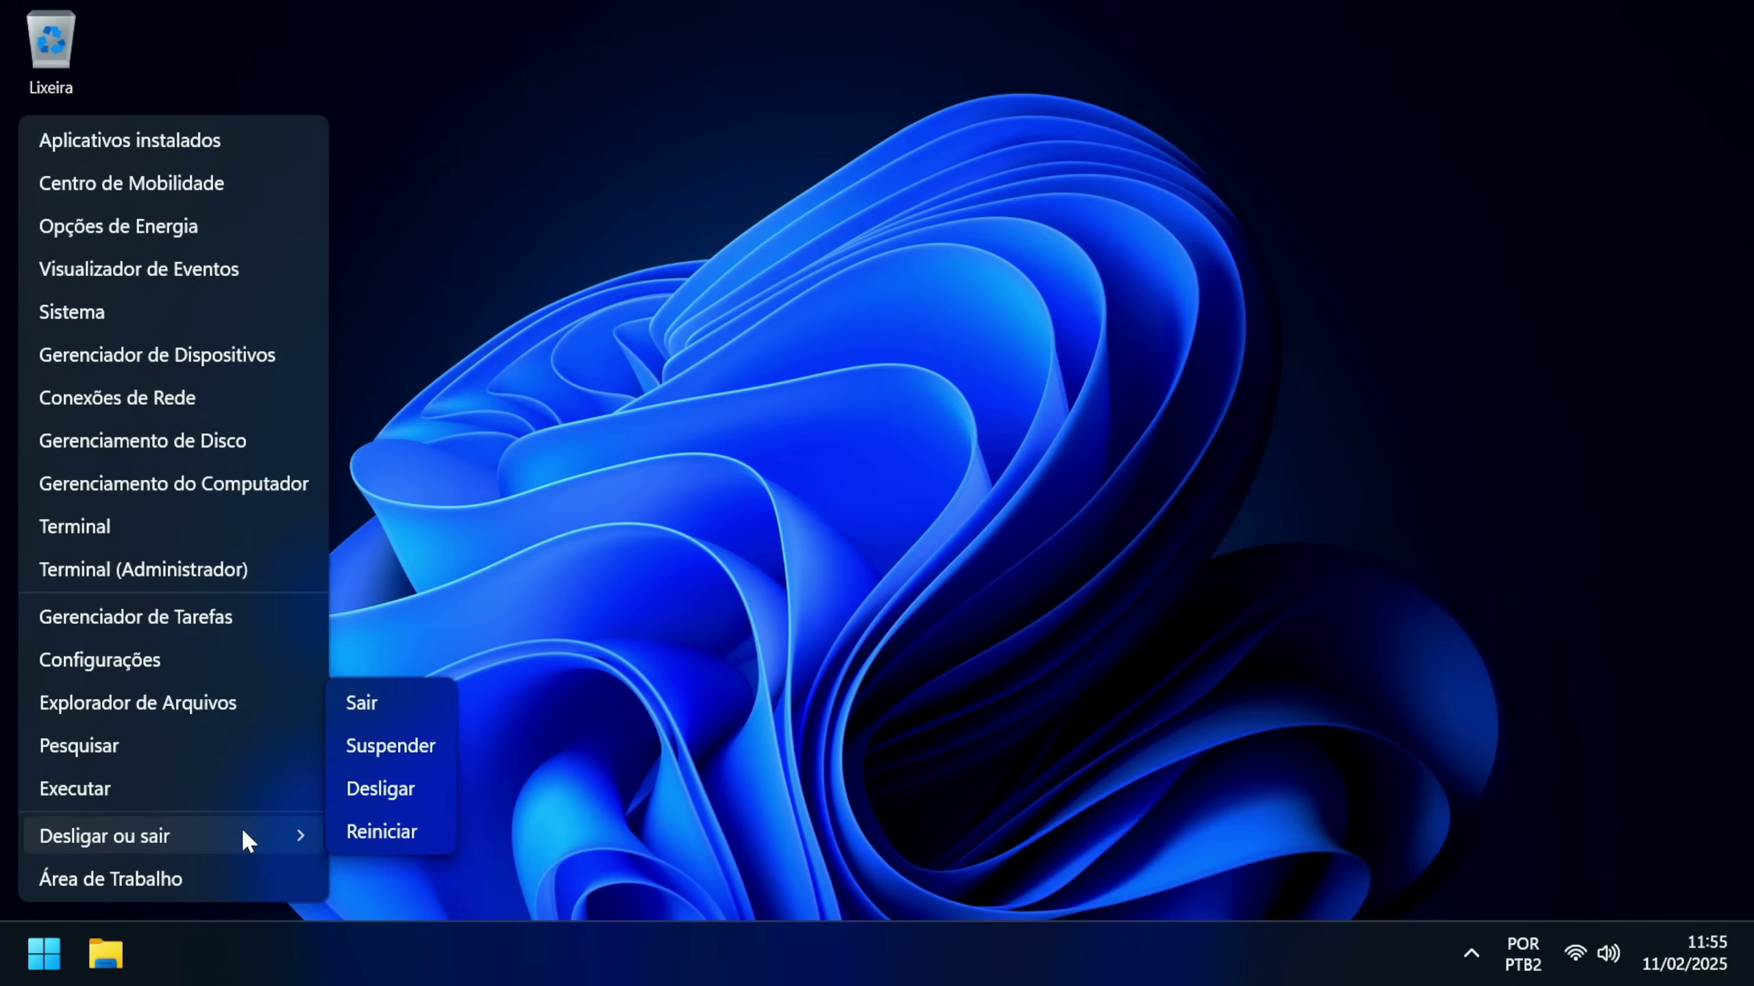
{"action": "left_click", "coordinate": [398, 831]}
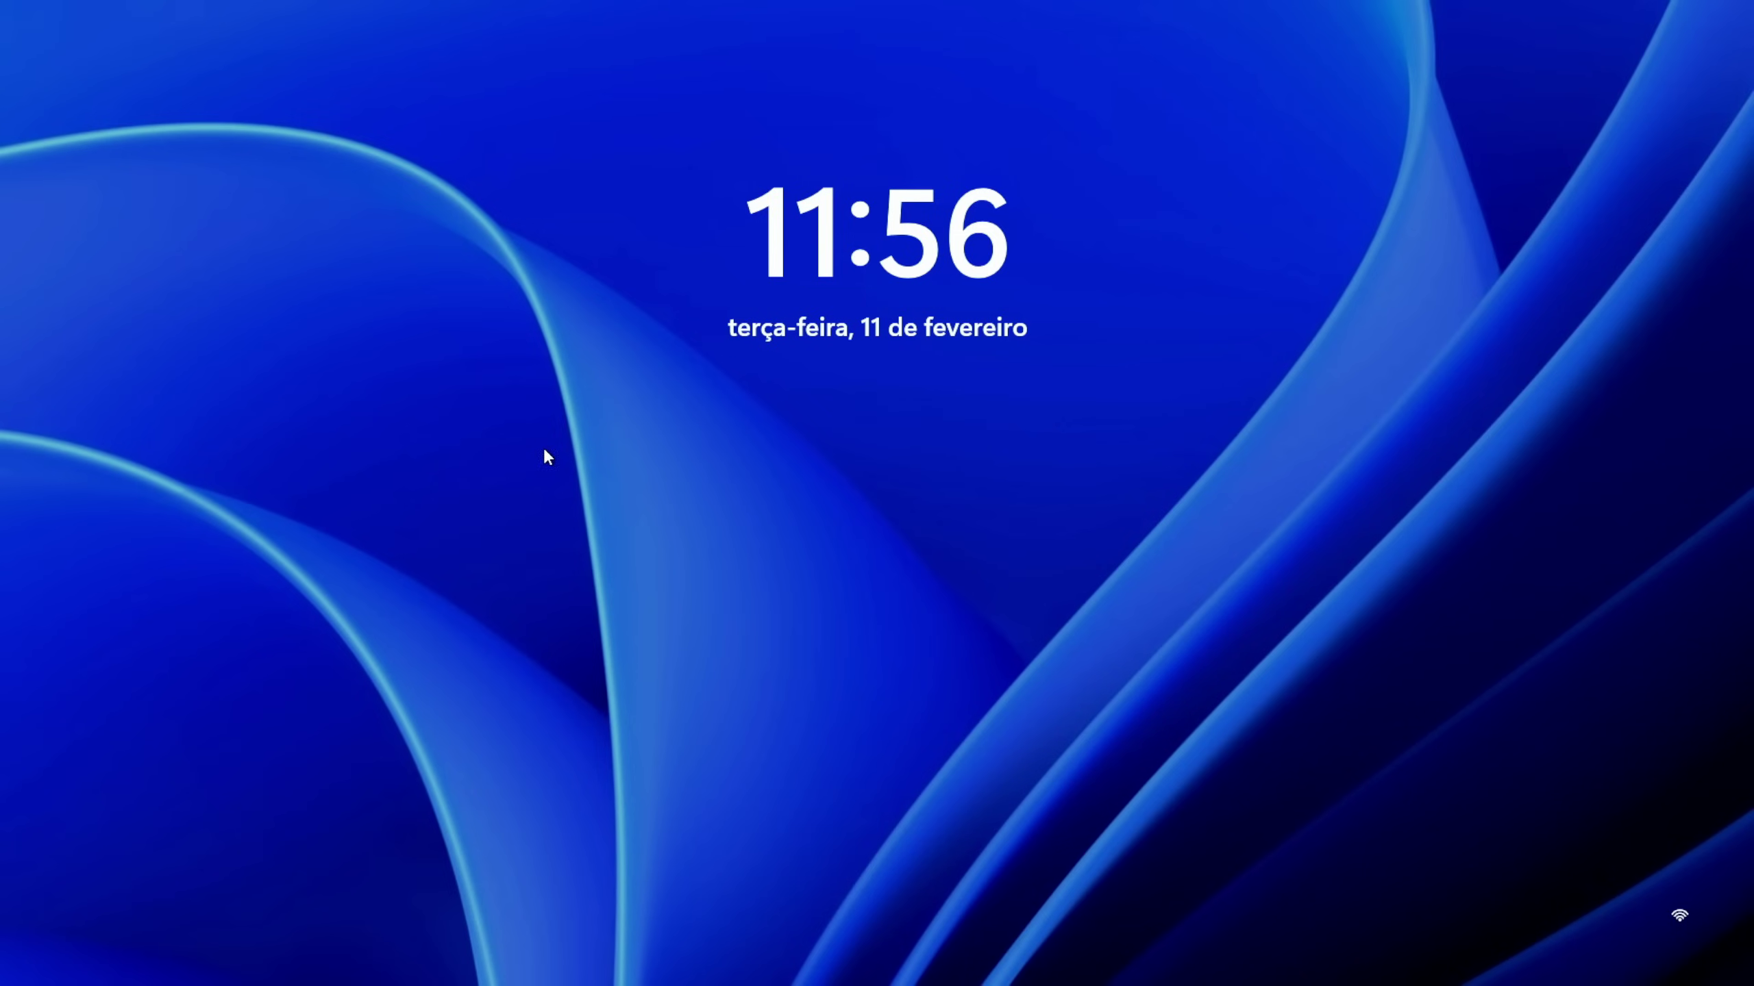
{"action": "left_click", "coordinate": [821, 622]}
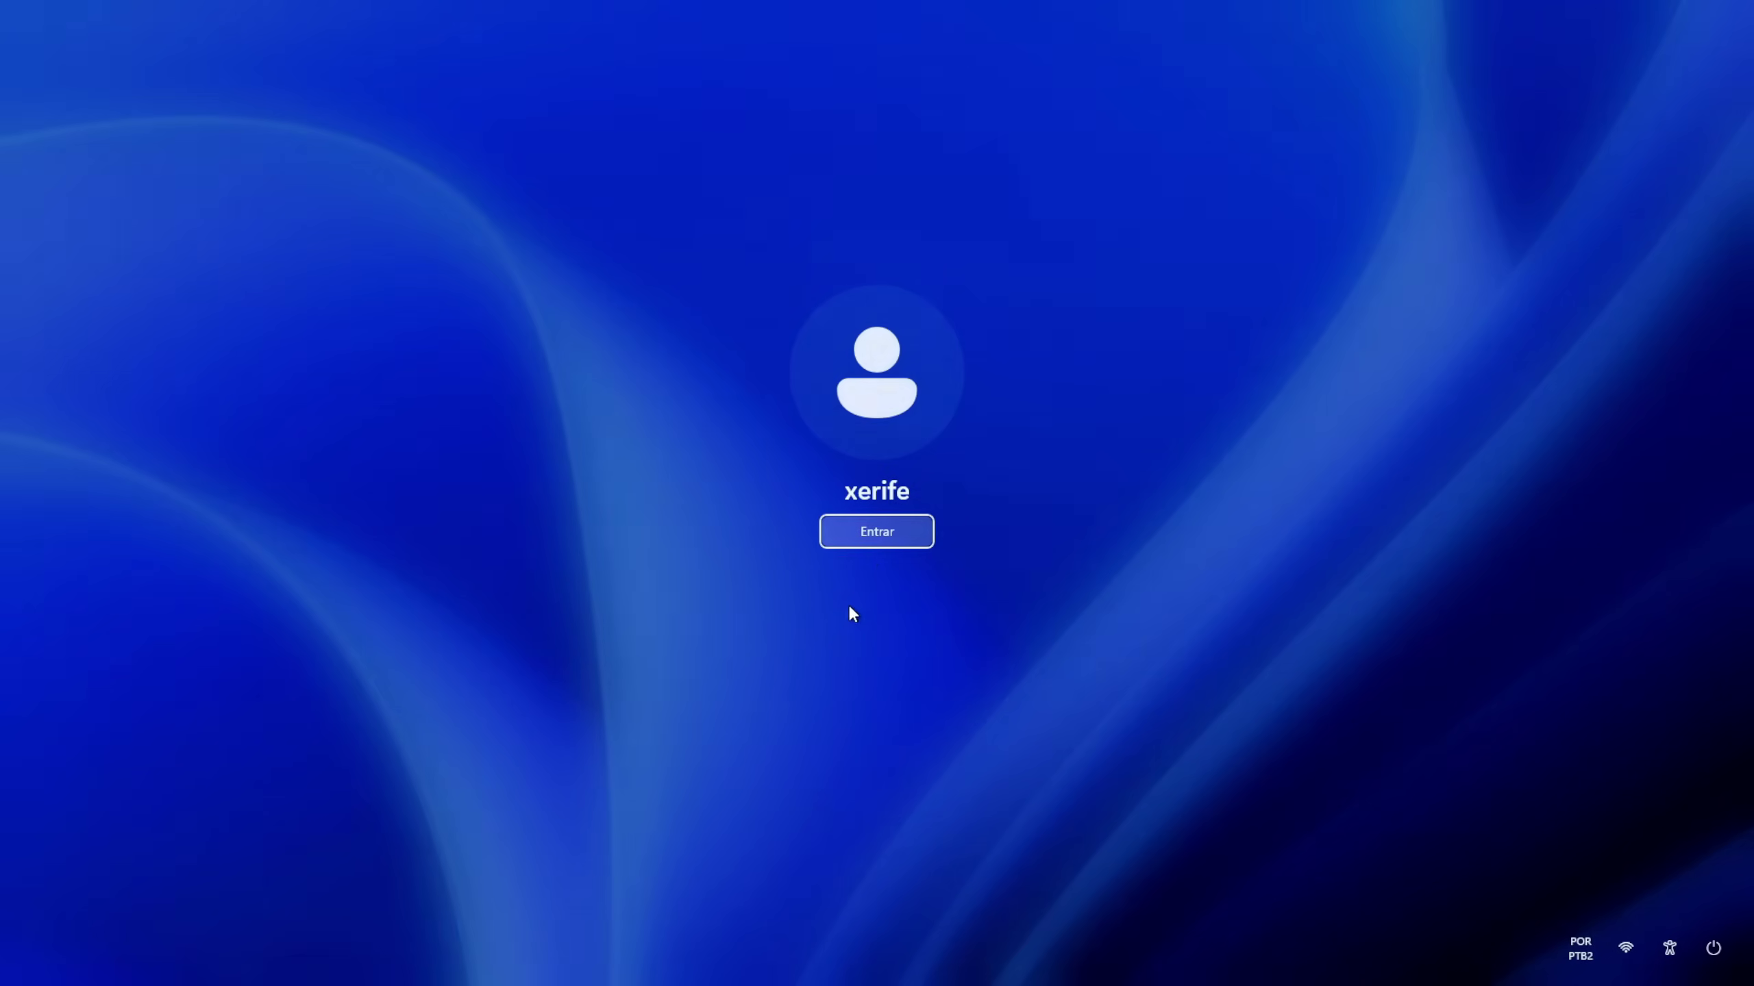
{"action": "left_click", "coordinate": [884, 536]}
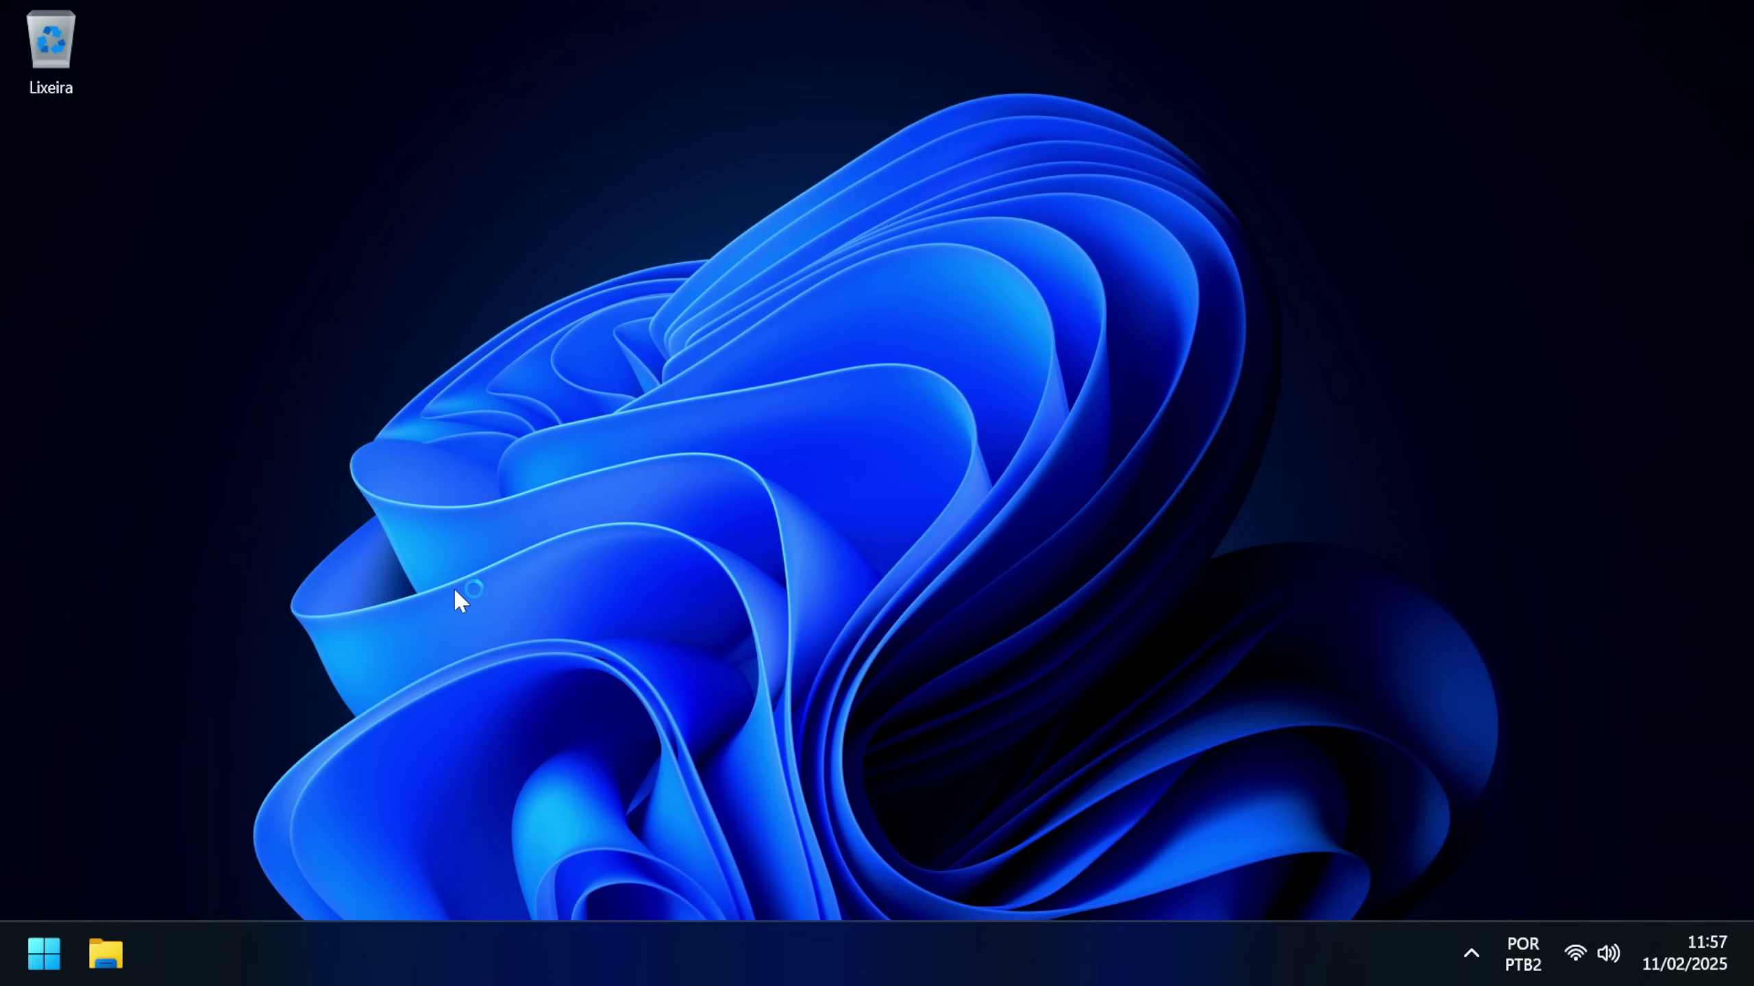
Check the desktop's context menu after the restart, and examine the CPU process count and memory usage in Task Manager's performance view
{"action": "right_click", "coordinate": [460, 26]}
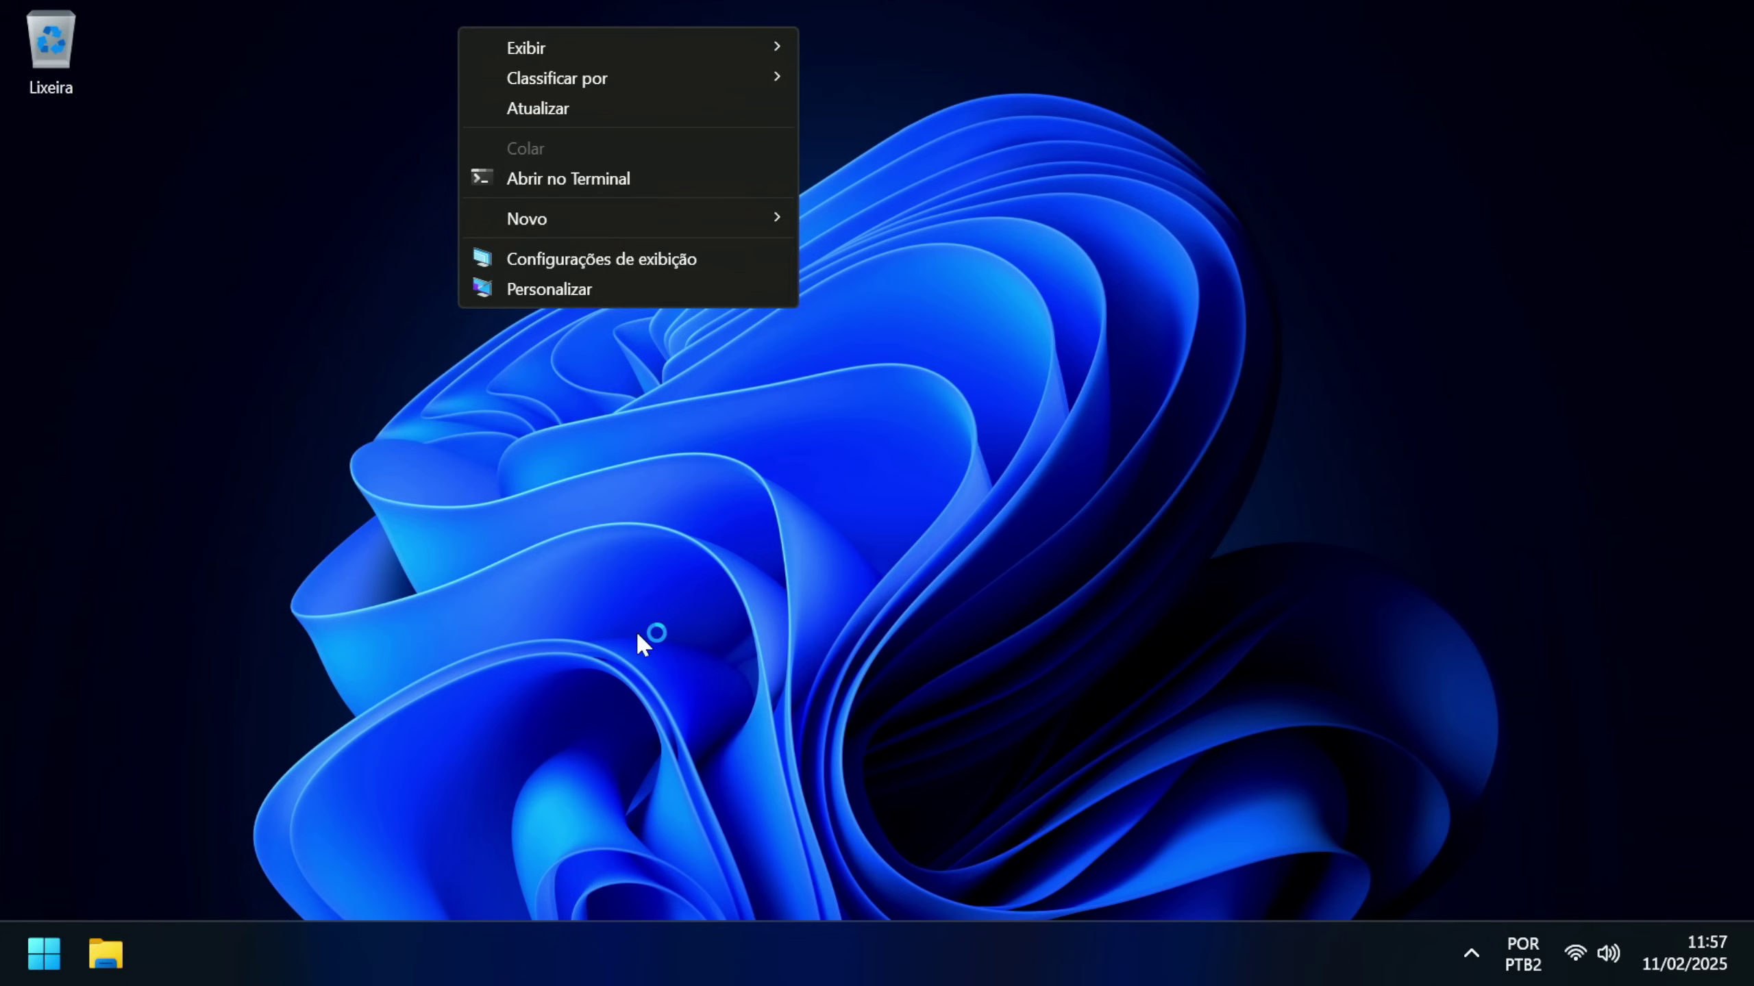
{"action": "left_click", "coordinate": [574, 743]}
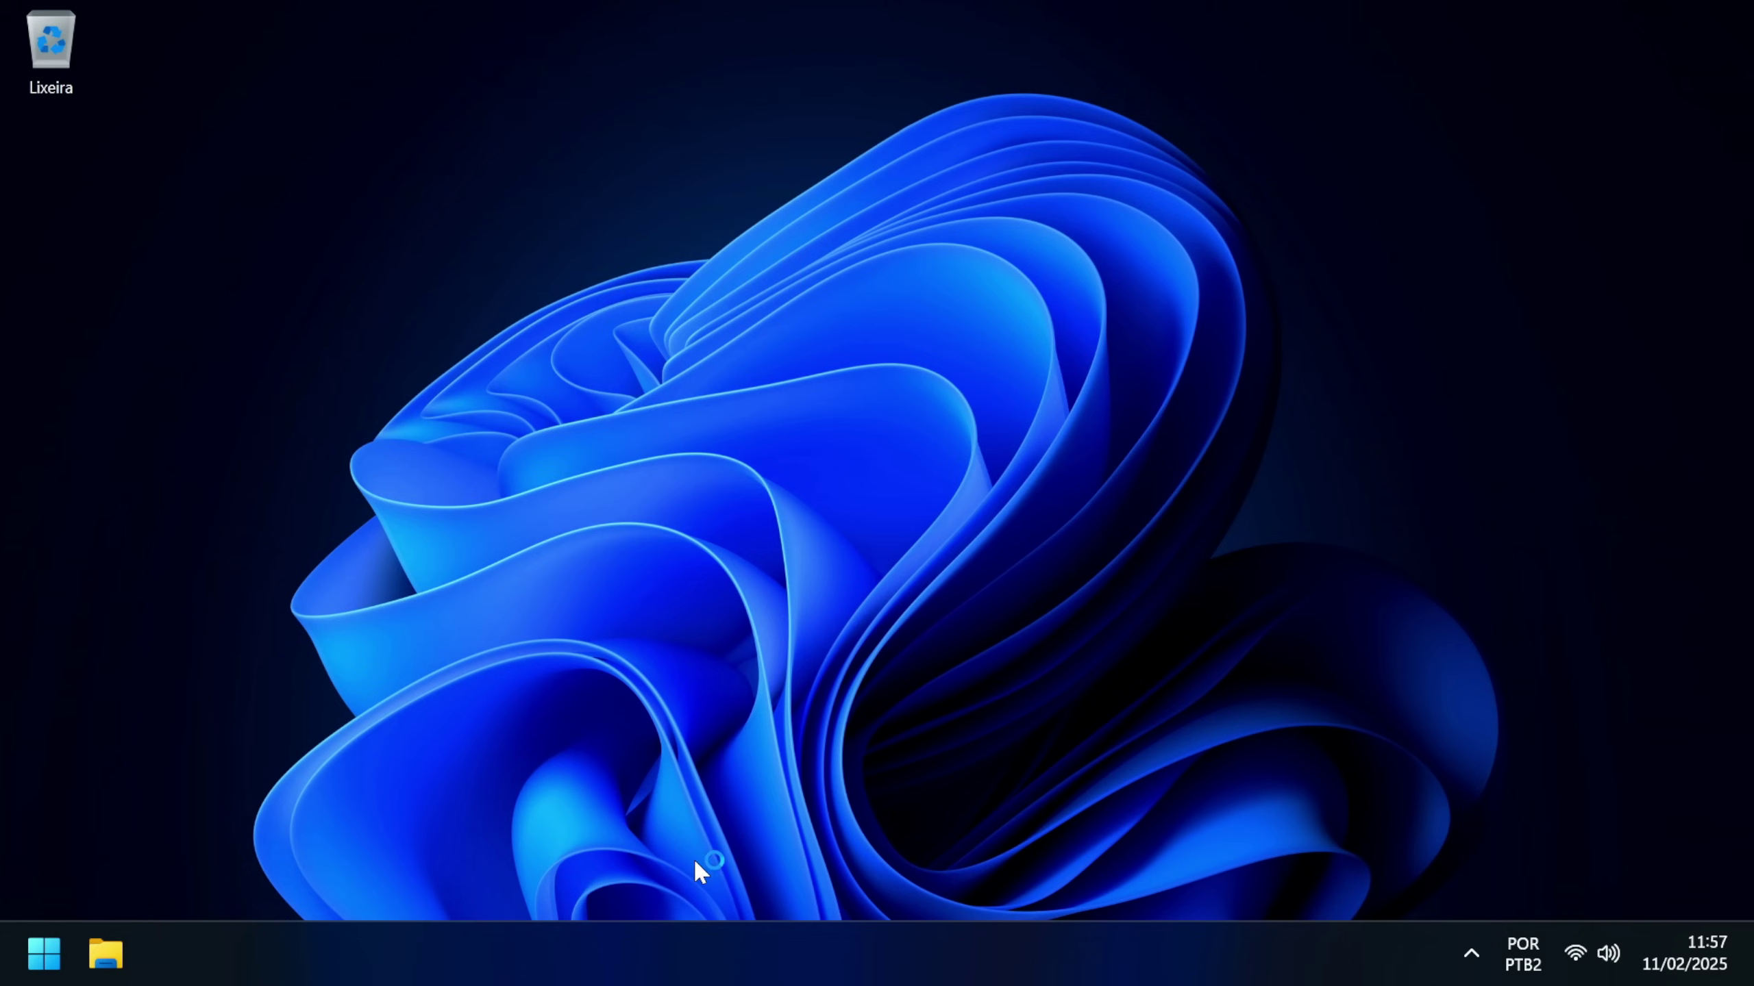
{"action": "right_click", "coordinate": [764, 966]}
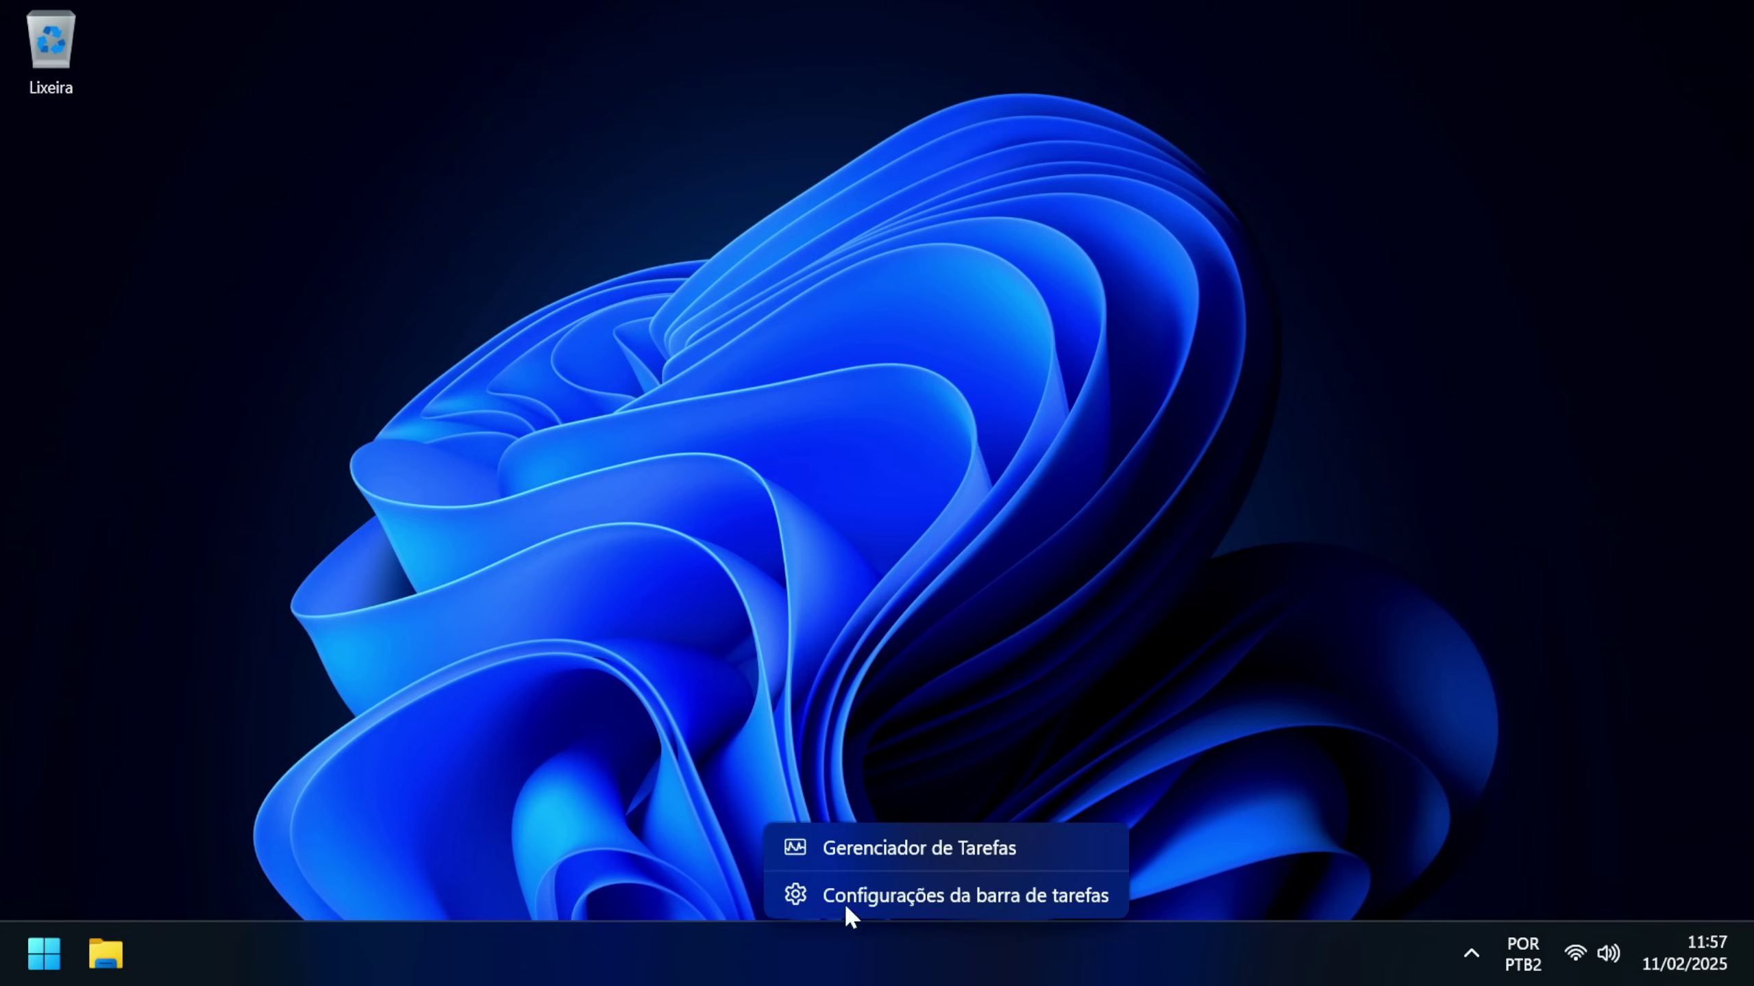
{"action": "left_click", "coordinate": [888, 846]}
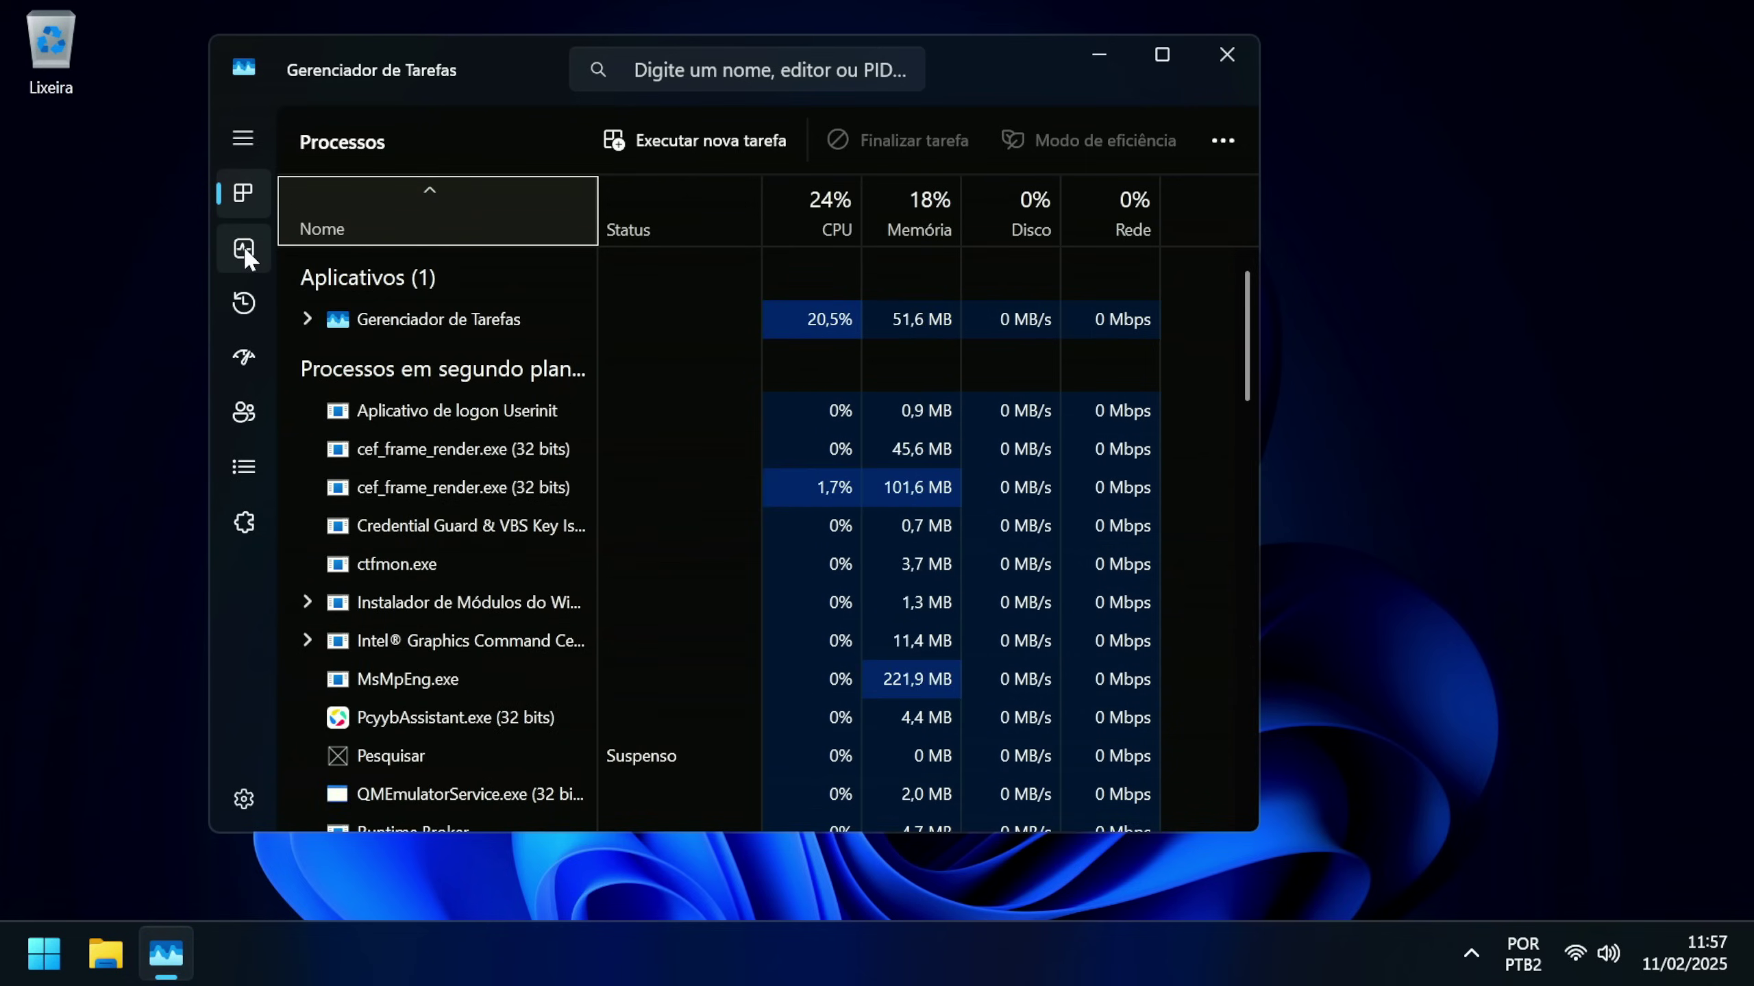
{"action": "left_click", "coordinate": [243, 247]}
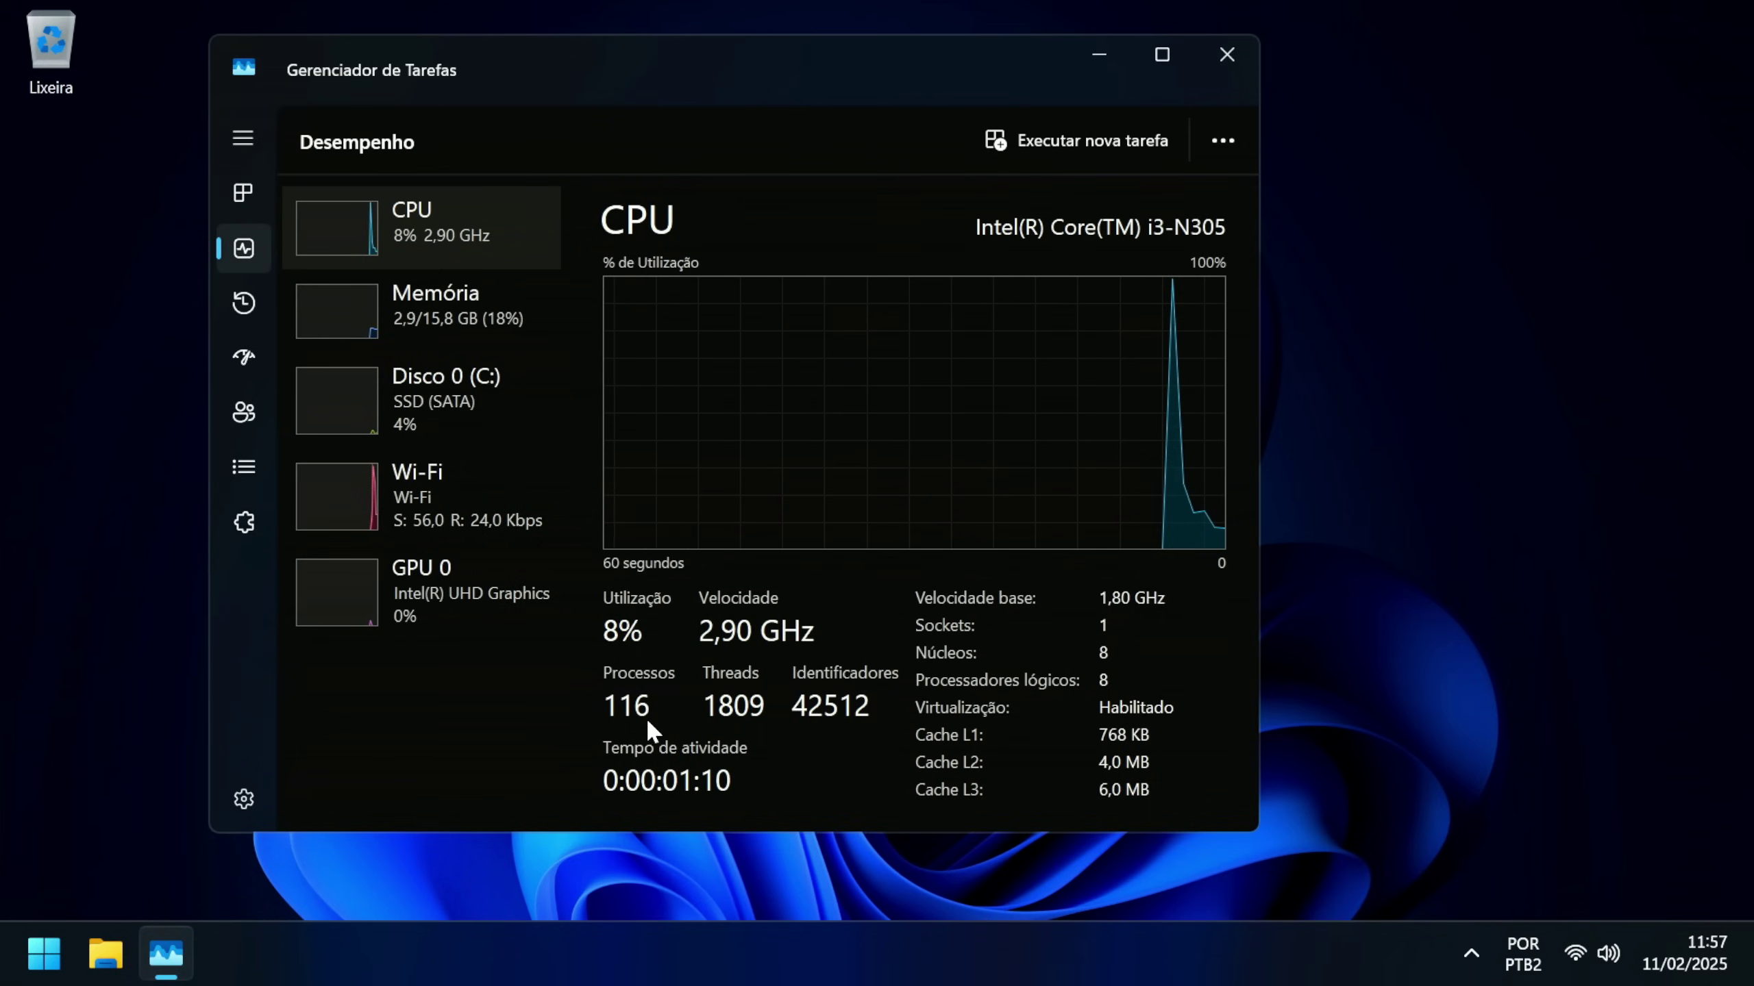
{"action": "left_click", "coordinate": [440, 333]}
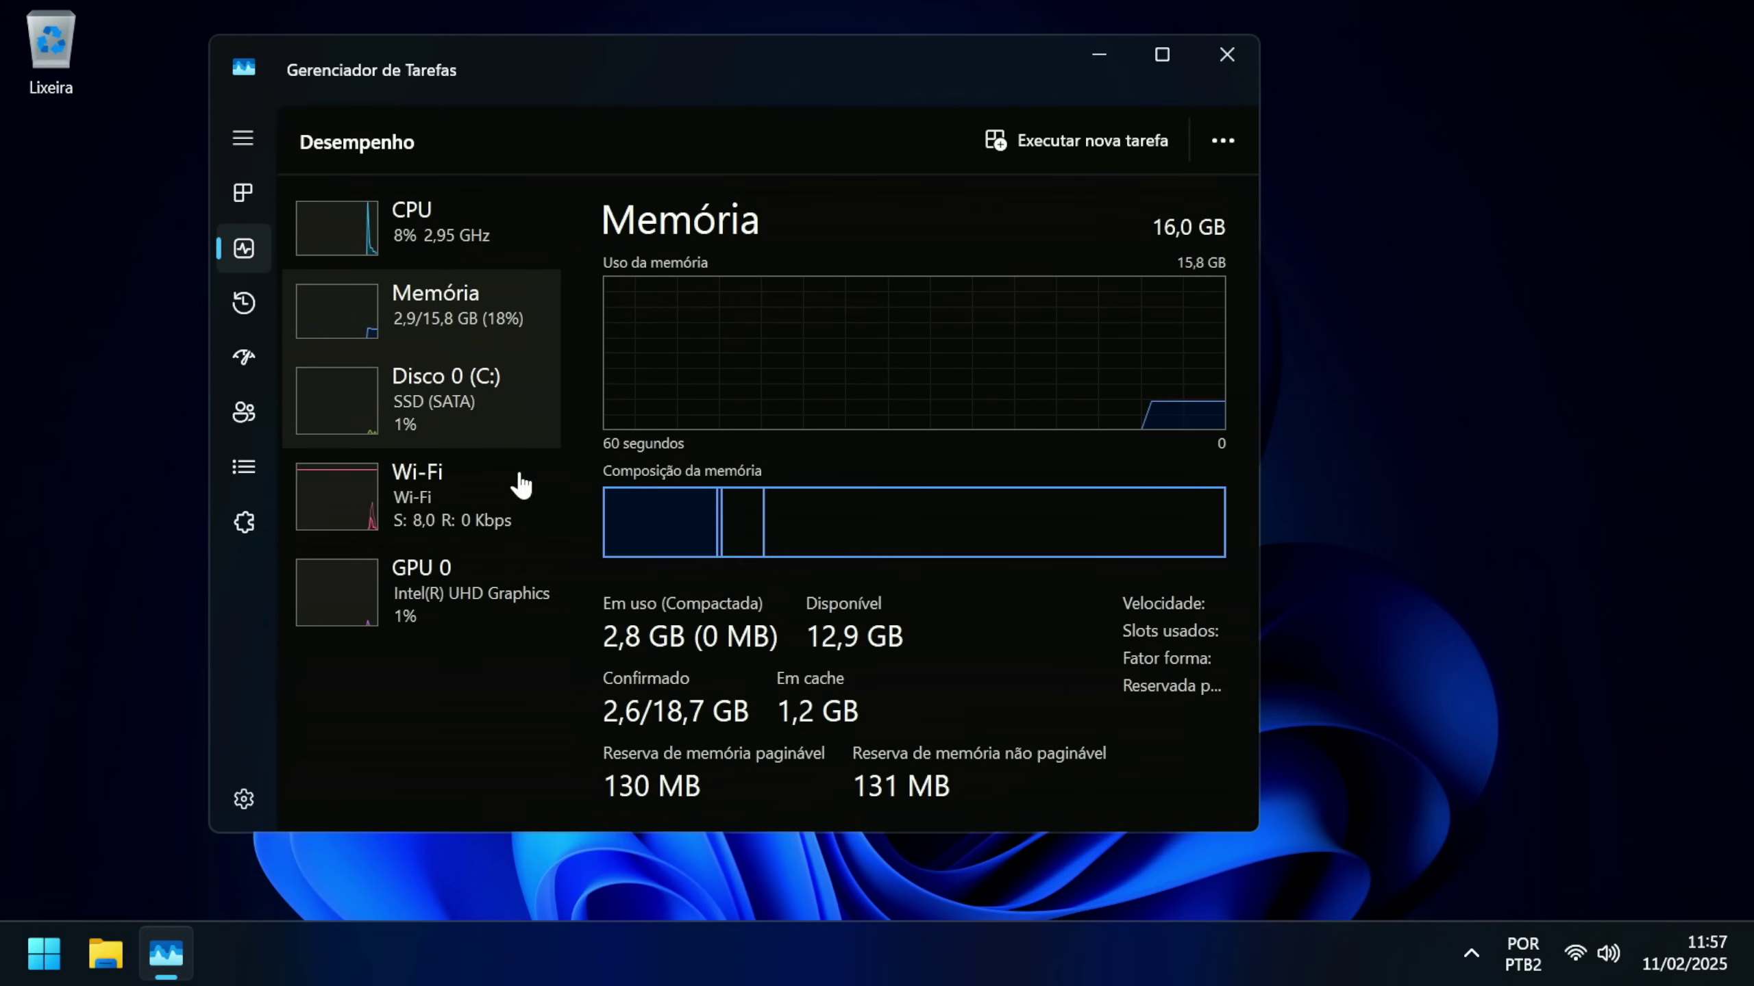